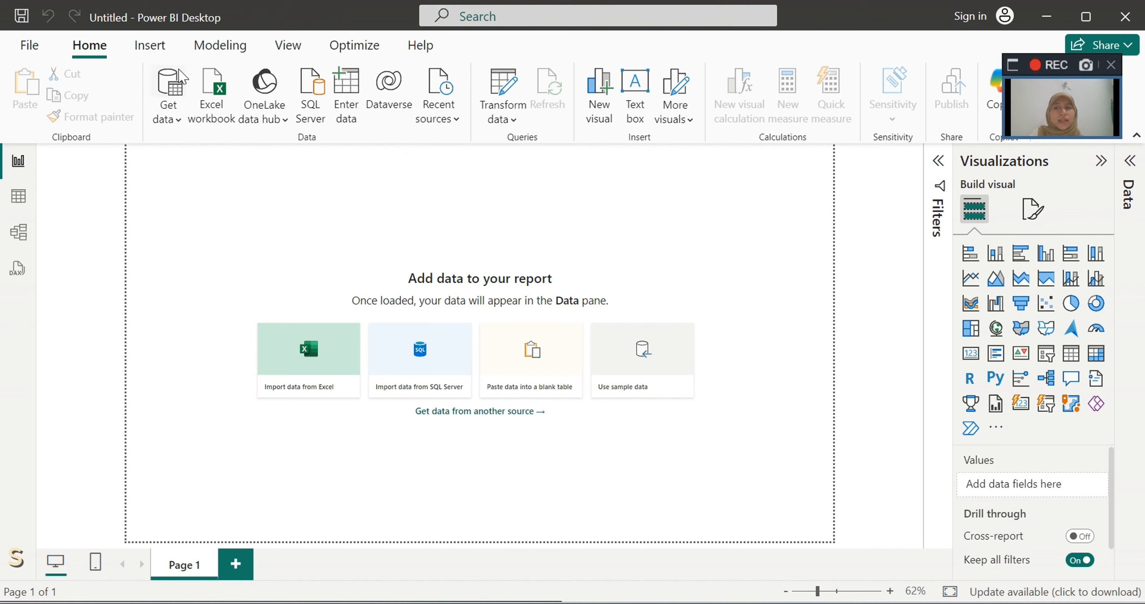
# Step: Import the Sleep_health_and_lifestyle_dataset CSV file and open it in Power Query Editor for transformation
pyautogui.click(169, 123)
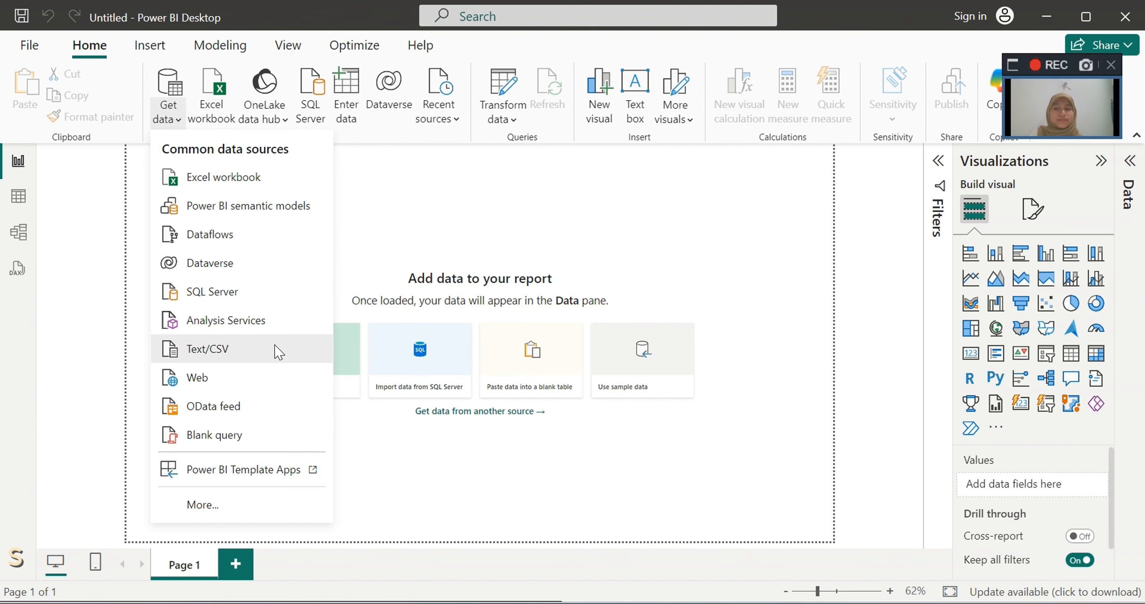
pyautogui.click(277, 352)
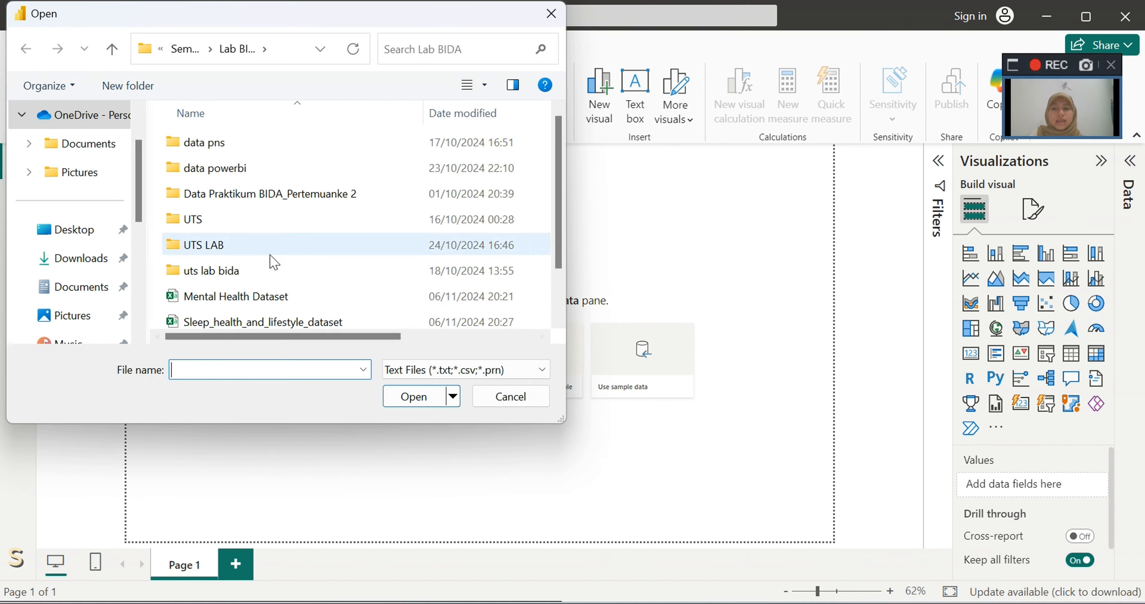
pyautogui.scroll(-1, 271, 260)
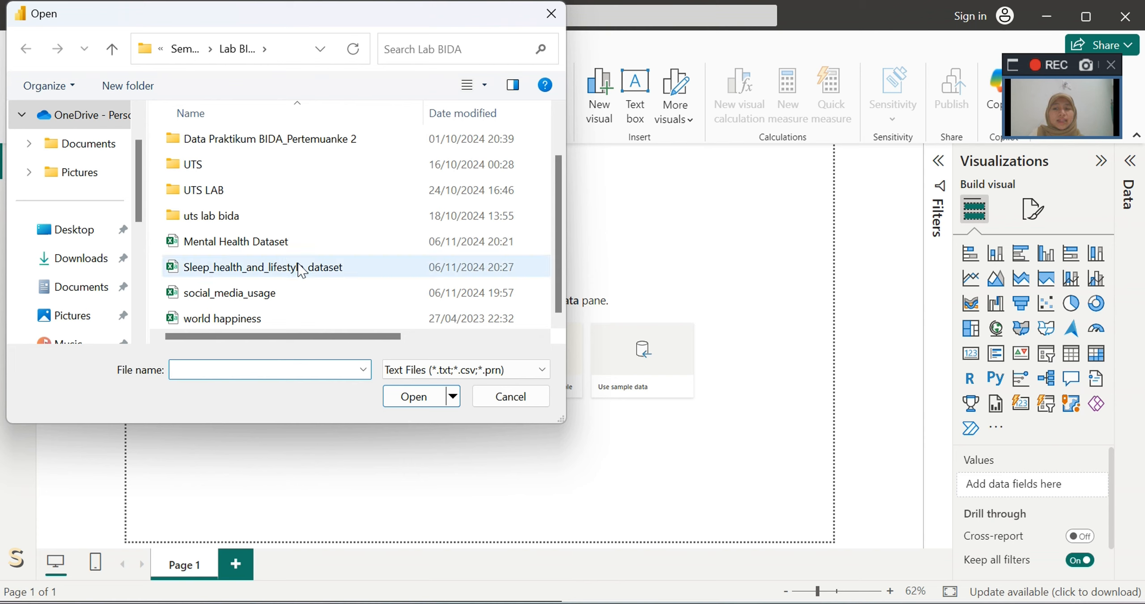
pyautogui.click(359, 267)
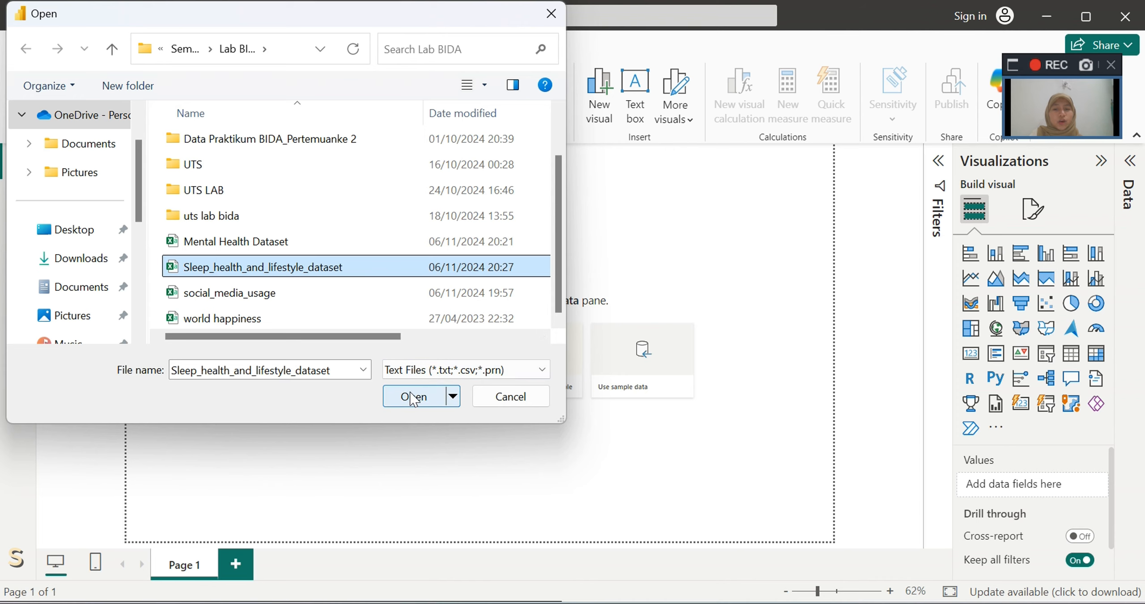
pyautogui.click(414, 397)
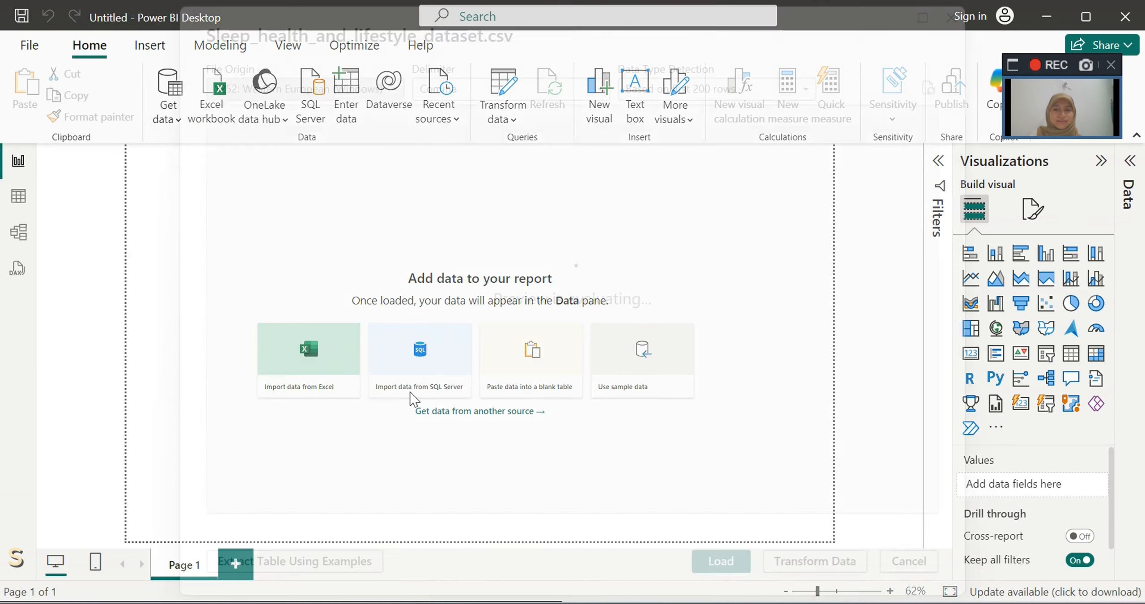
pyautogui.click(813, 558)
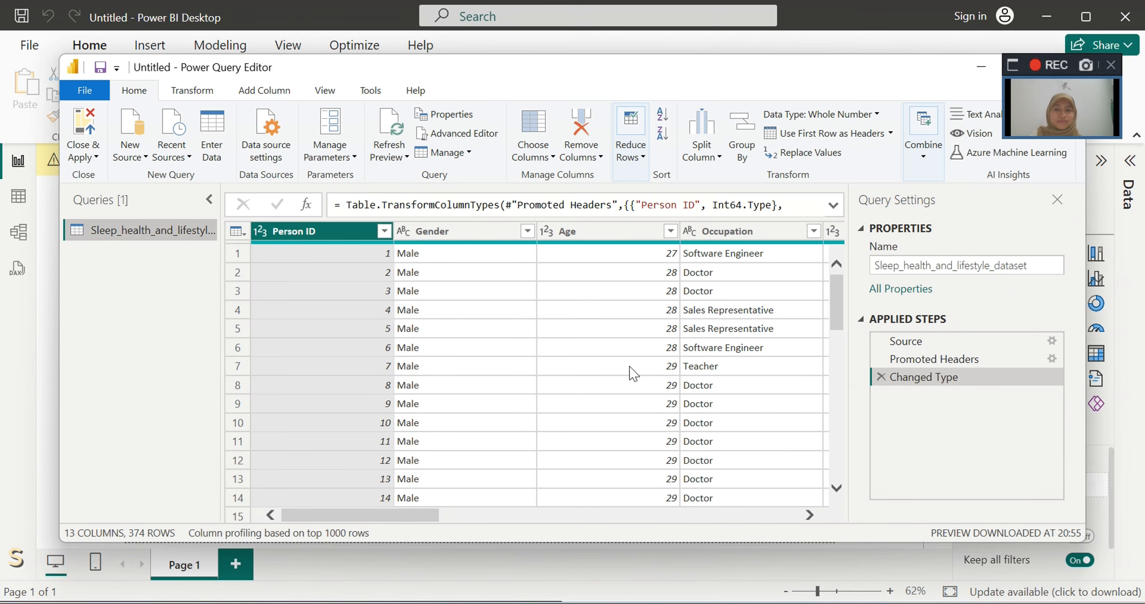
# Step: Check the data types of the Occupation and Age columns and look through the remaining columns of the dataset
pyautogui.hscroll(3, 632, 374)
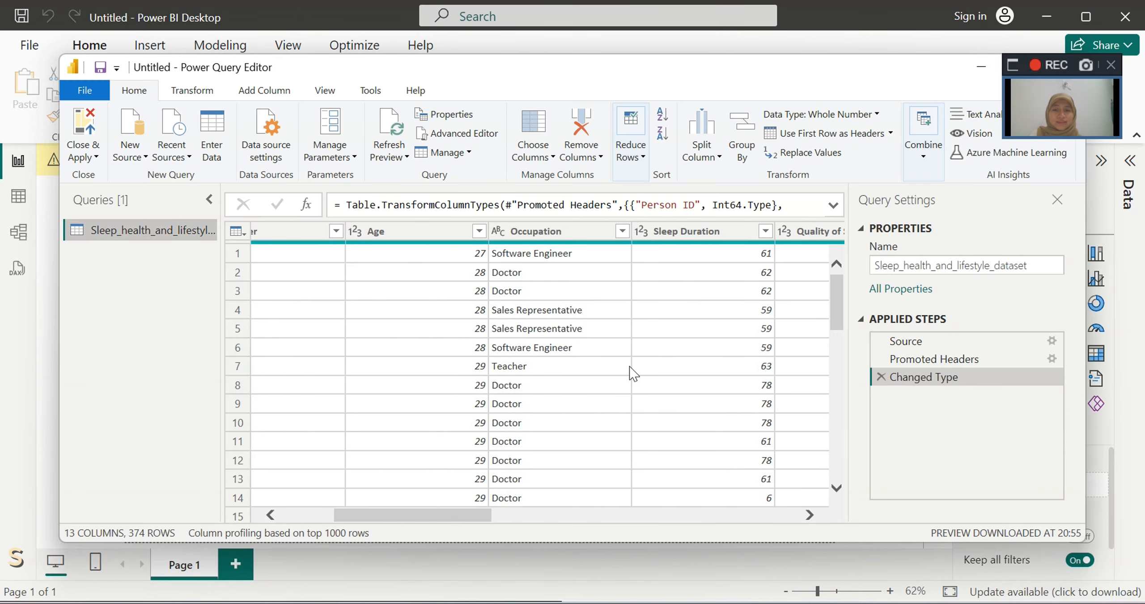
pyautogui.rightClick(551, 237)
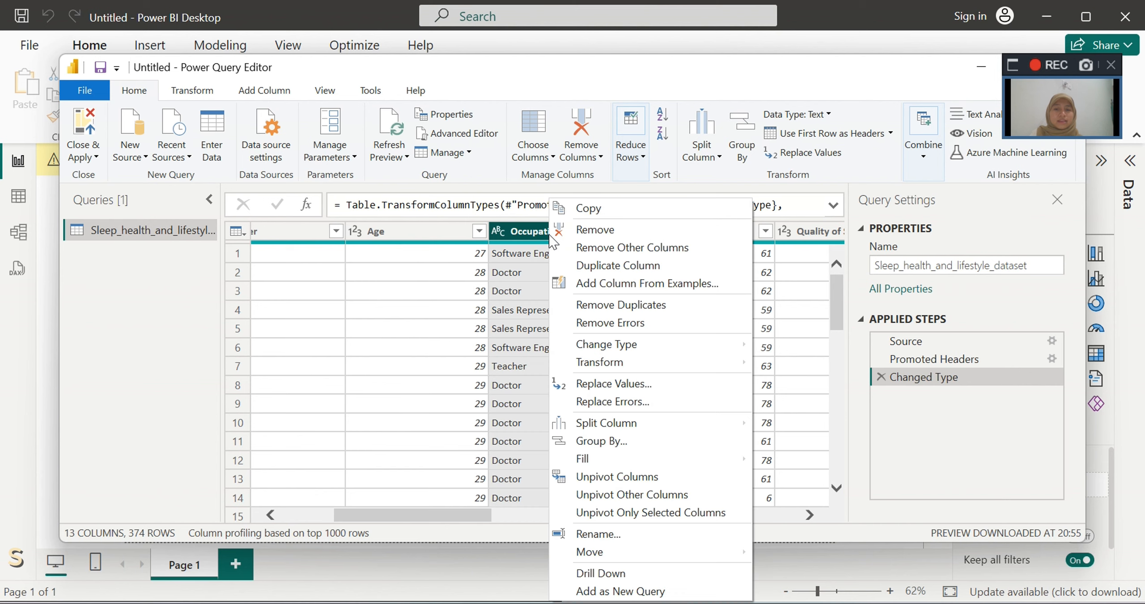
pyautogui.moveTo(659, 344)
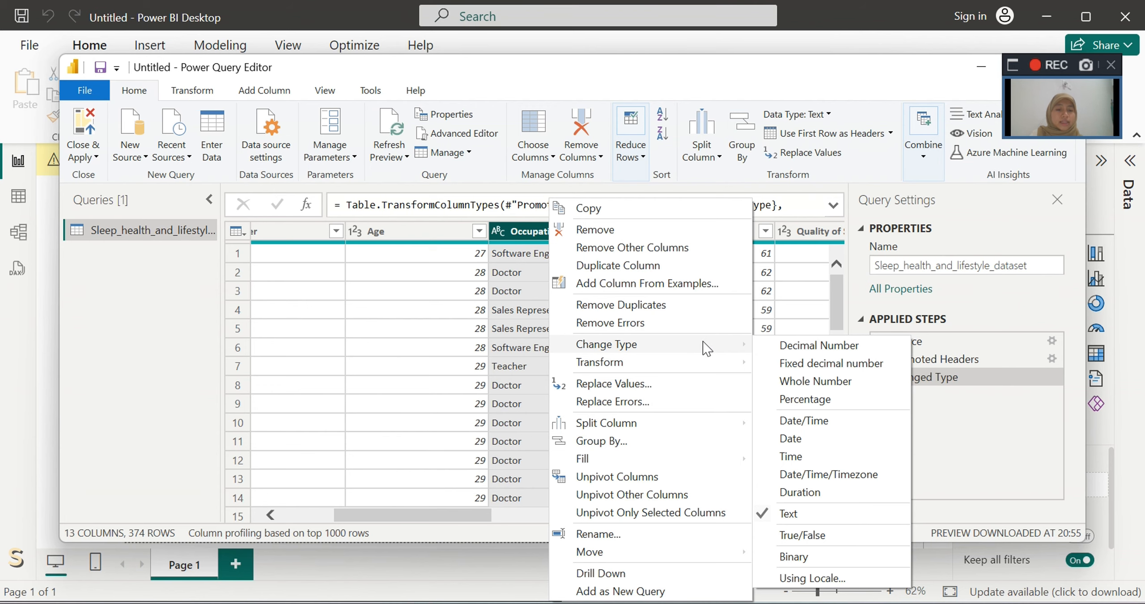
pyautogui.click(408, 281)
pyautogui.rightClick(408, 279)
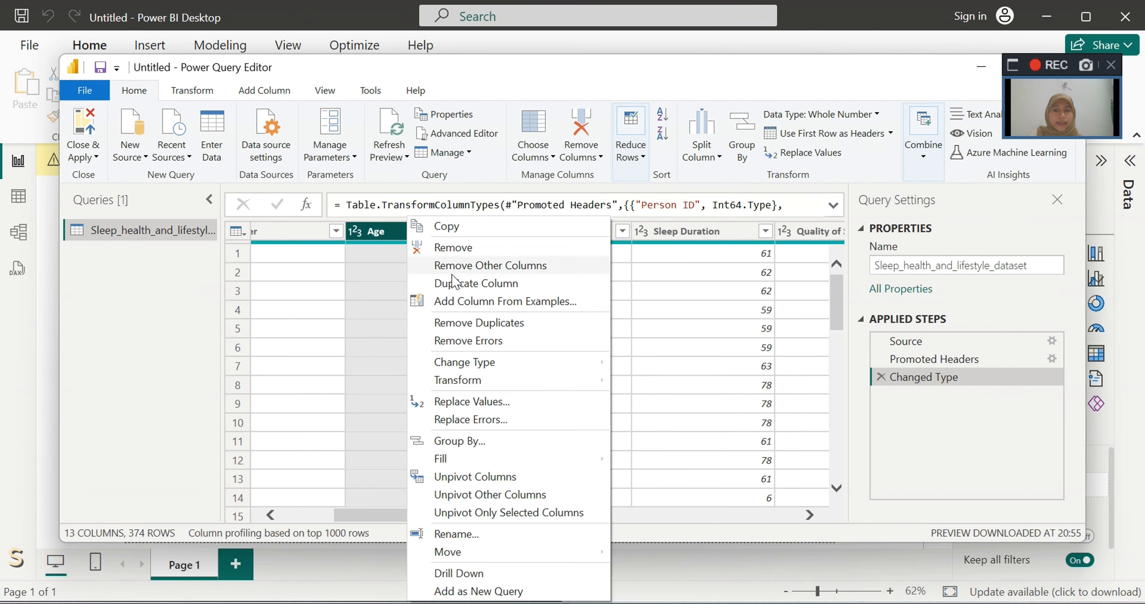
pyautogui.moveTo(491, 363)
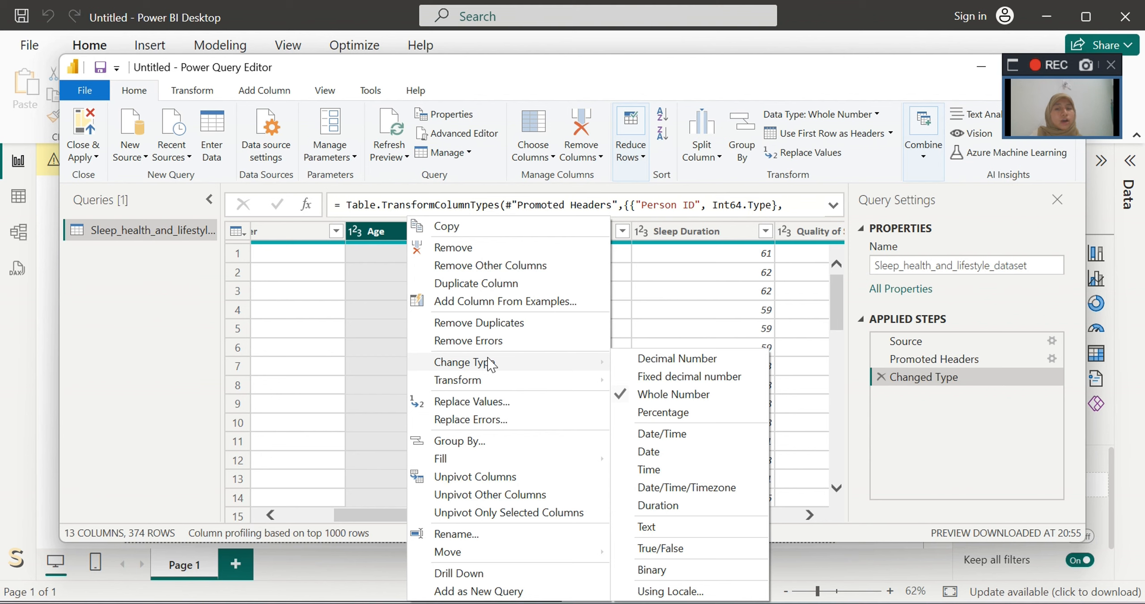
pyautogui.click(348, 372)
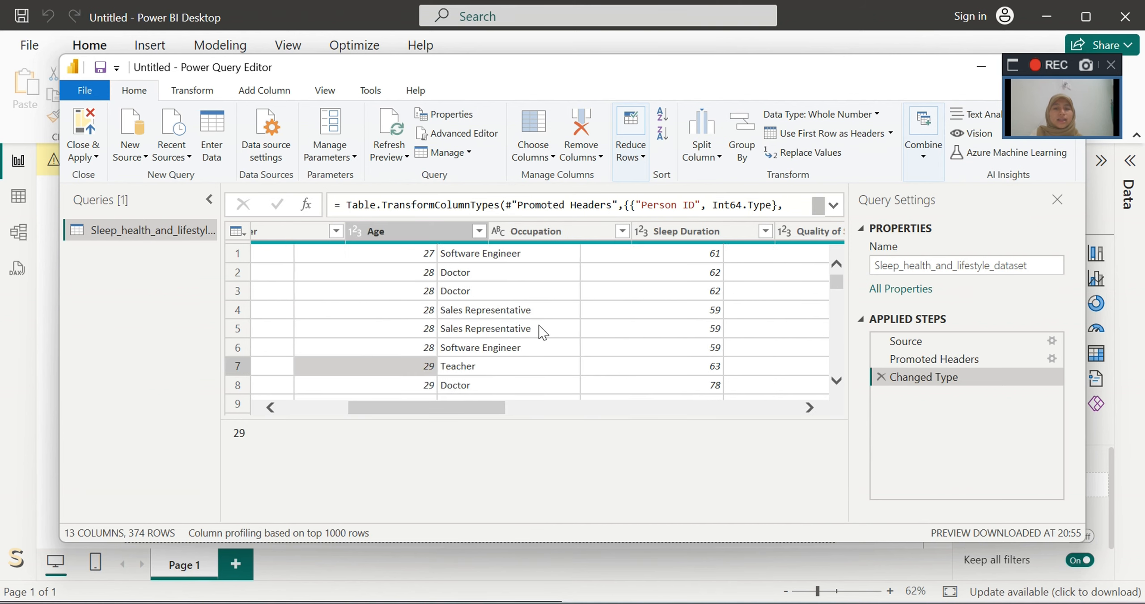
pyautogui.hscroll(10, 537, 327)
pyautogui.hscroll(-11, 537, 327)
pyautogui.hscroll(-3, 541, 331)
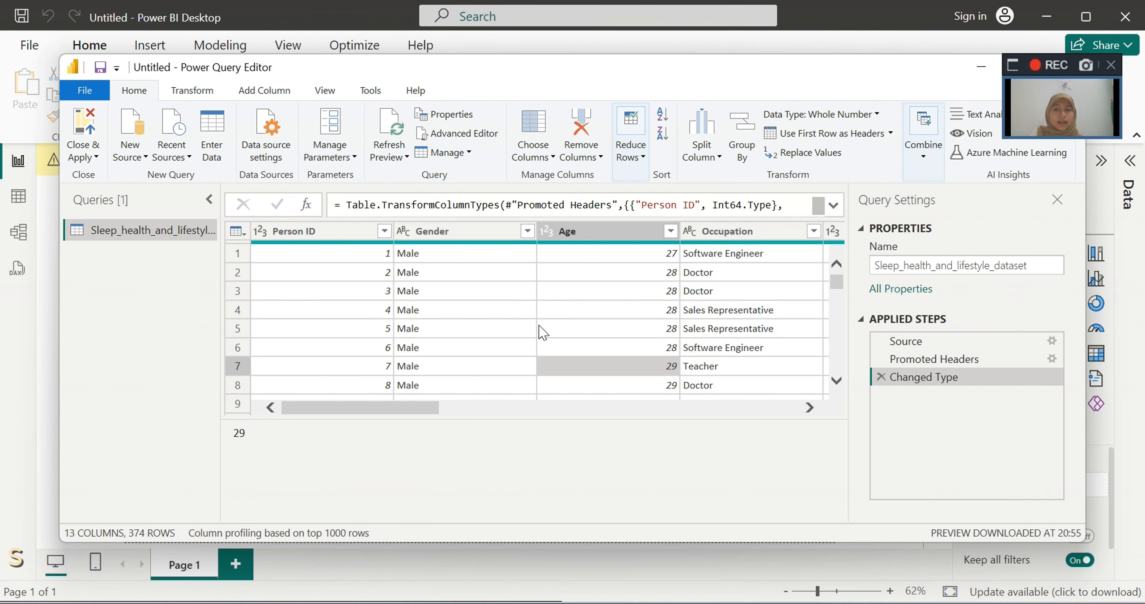
# Step: Apply the query to load the dataset into the report and expand the table's list of fields
pyautogui.click(92, 126)
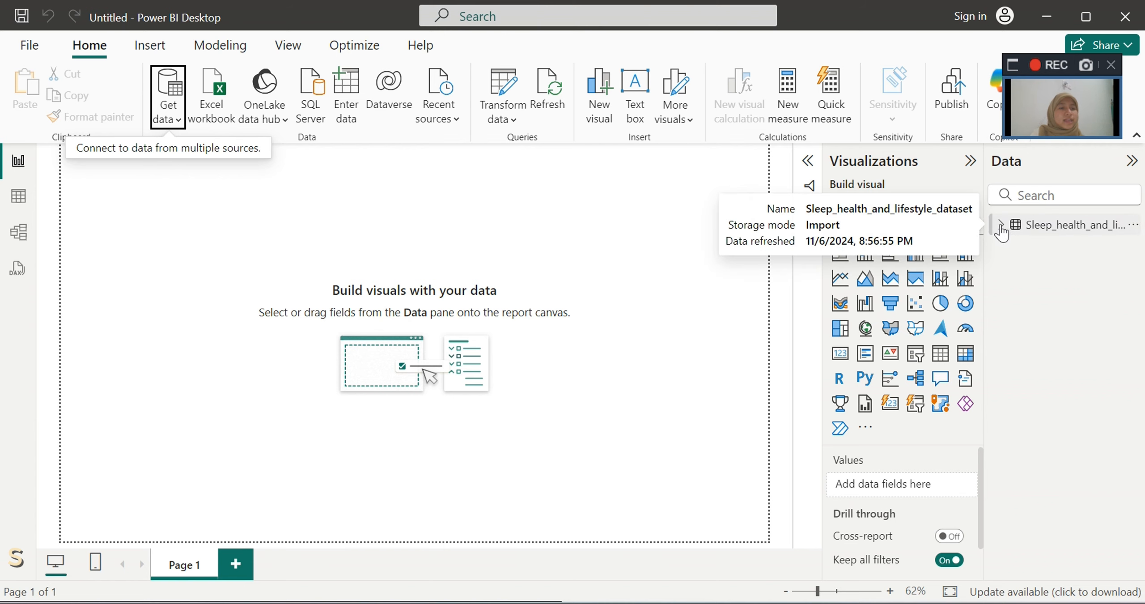
pyautogui.click(1000, 225)
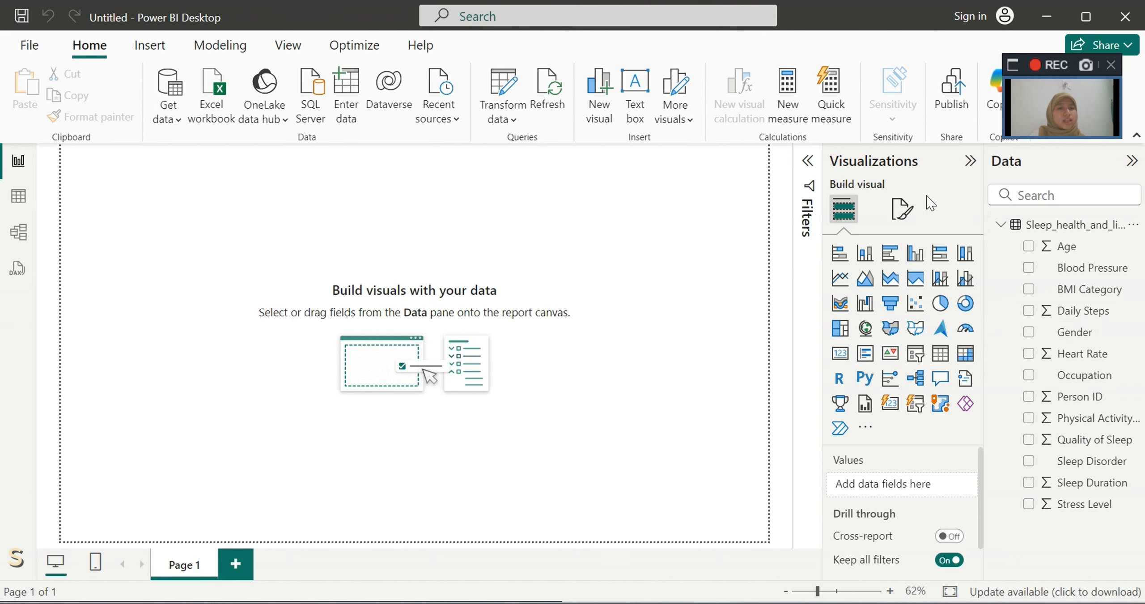
# Step: Set the report page's canvas type to Custom with a height of 1000 px and a width of 1600 px
pyautogui.click(901, 219)
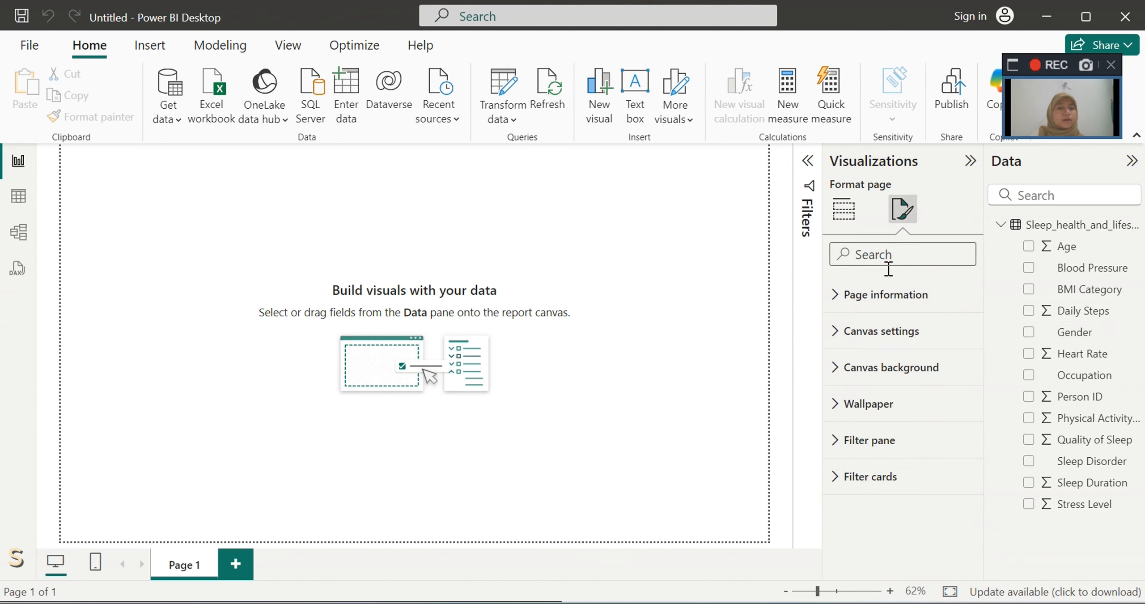
pyautogui.click(892, 297)
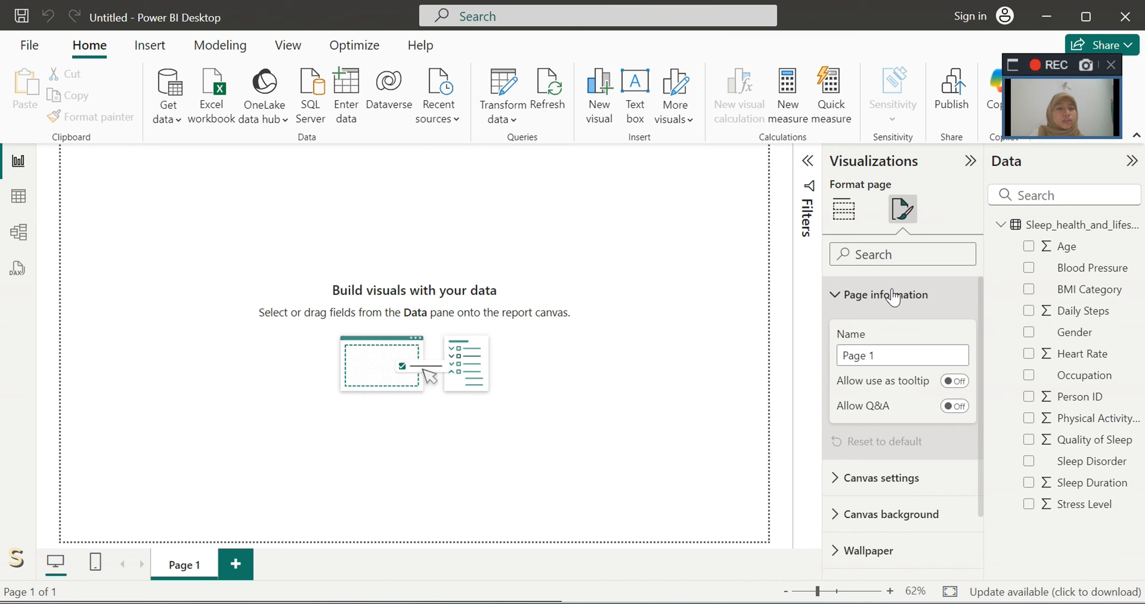
pyautogui.click(892, 297)
pyautogui.click(877, 333)
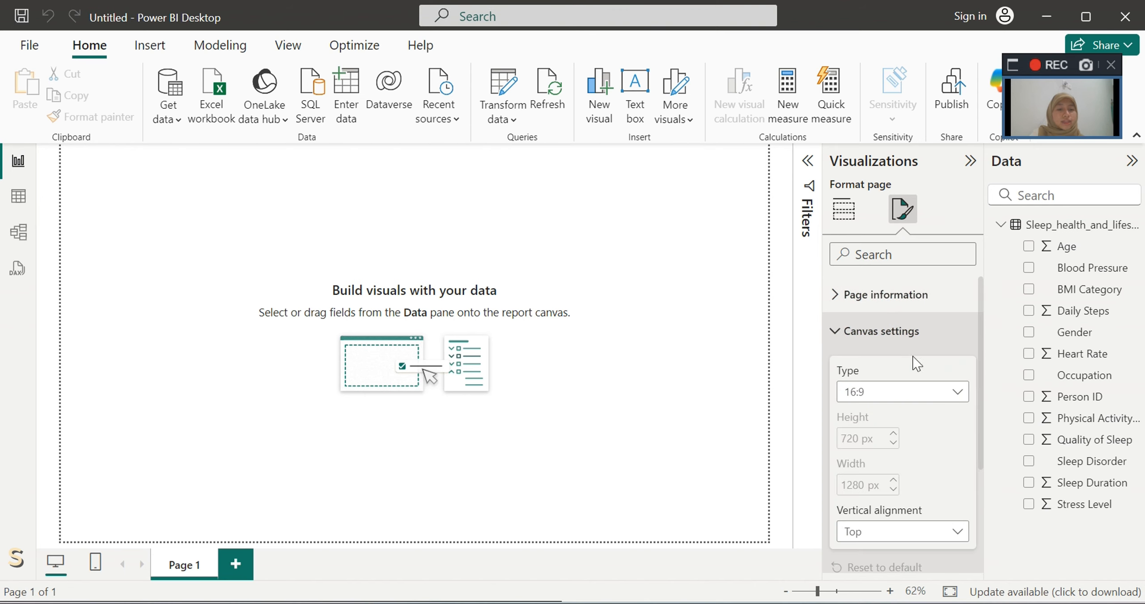
pyautogui.click(948, 392)
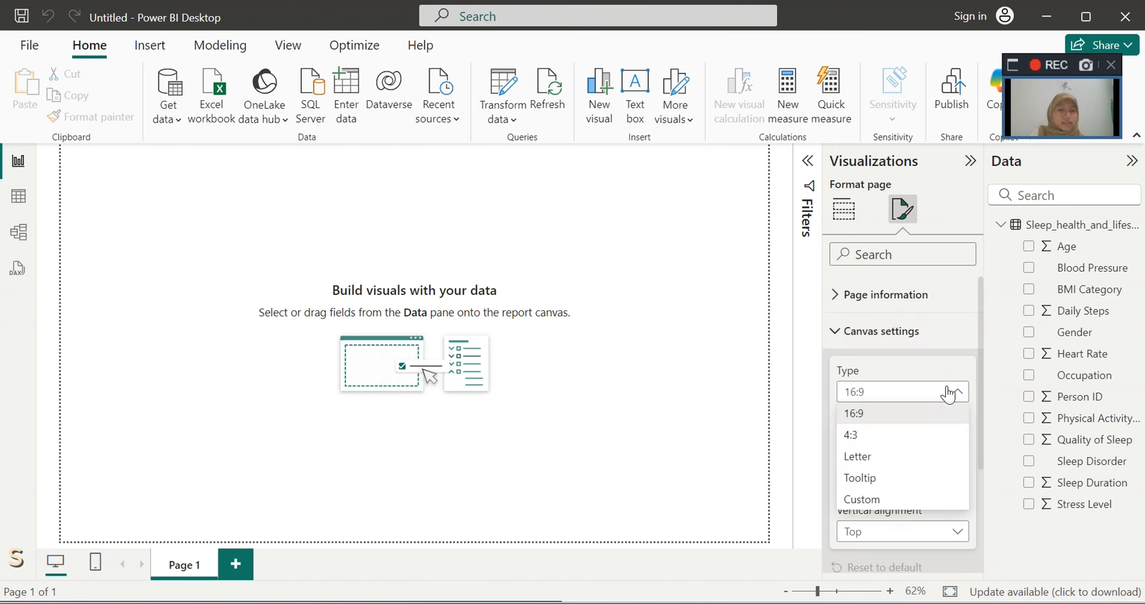
pyautogui.click(947, 393)
pyautogui.click(944, 392)
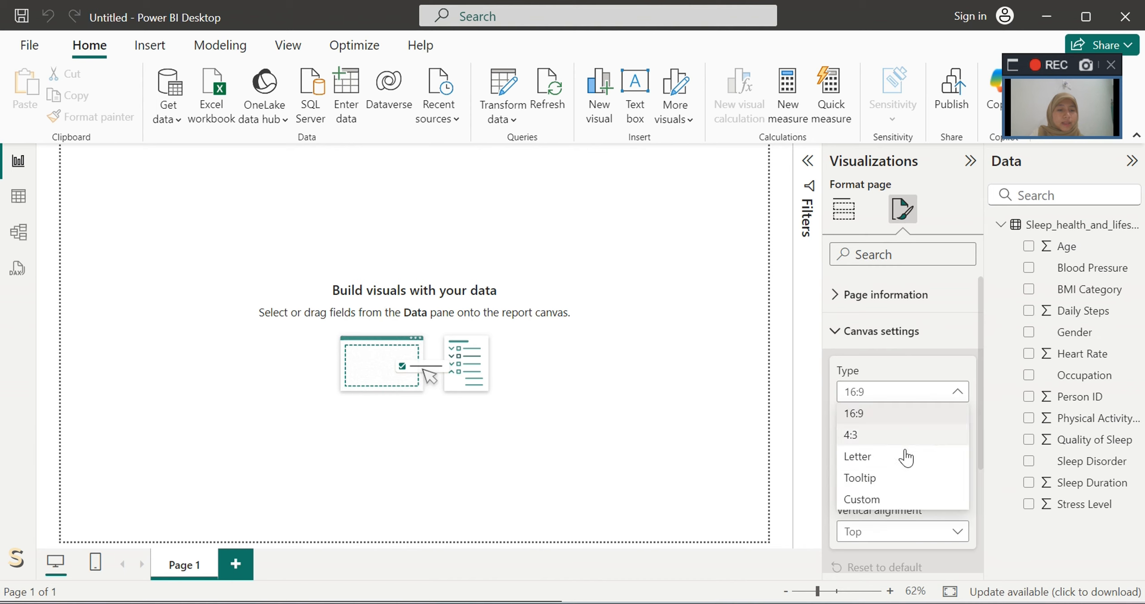
pyautogui.click(883, 500)
pyautogui.doubleClick(858, 437)
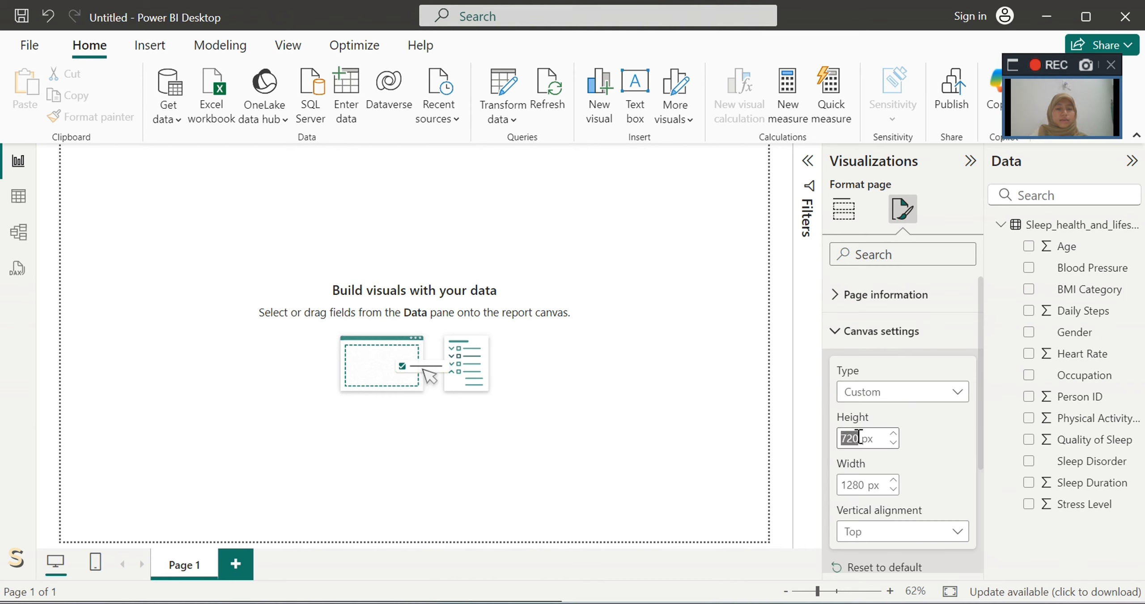
pyautogui.write('1000')
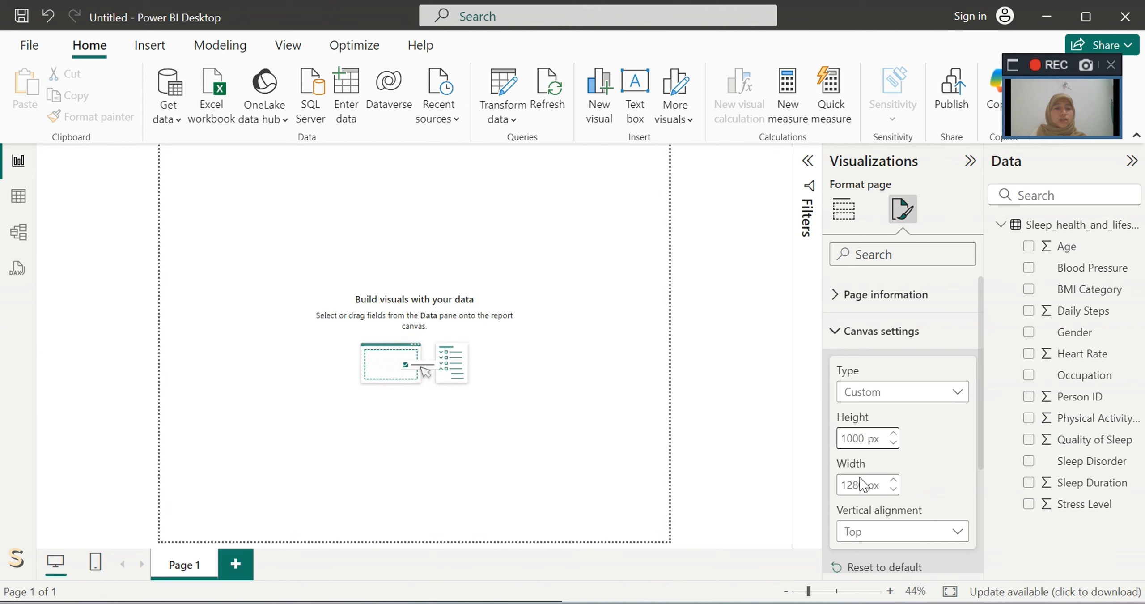
pyautogui.doubleClick(861, 484)
pyautogui.write('160')
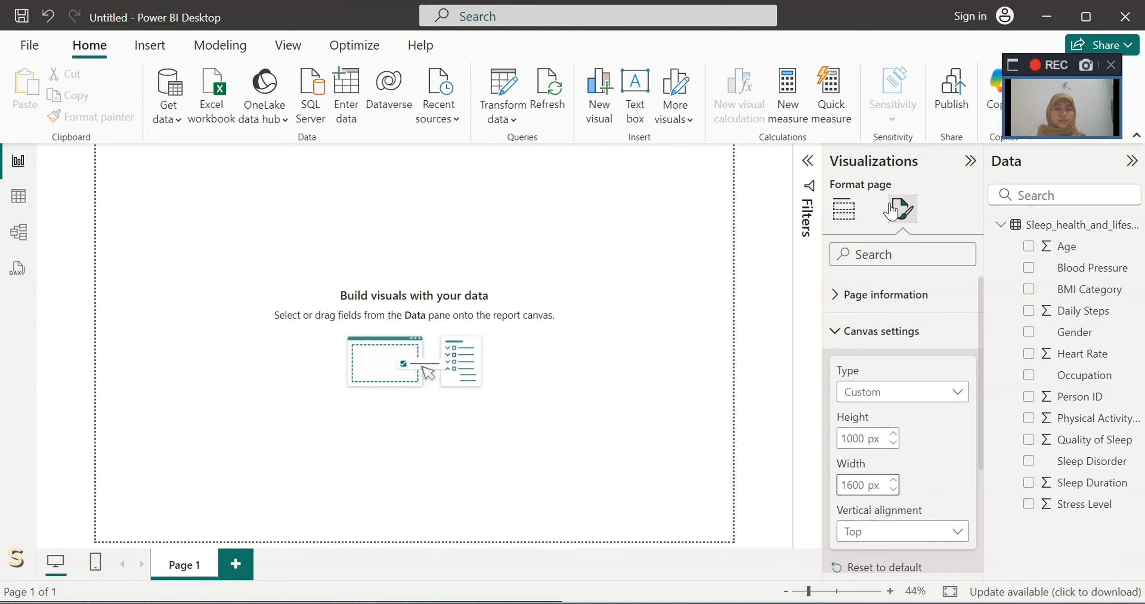
# Step: Add an empty line chart to the report page and look through its available field wells
pyautogui.click(843, 209)
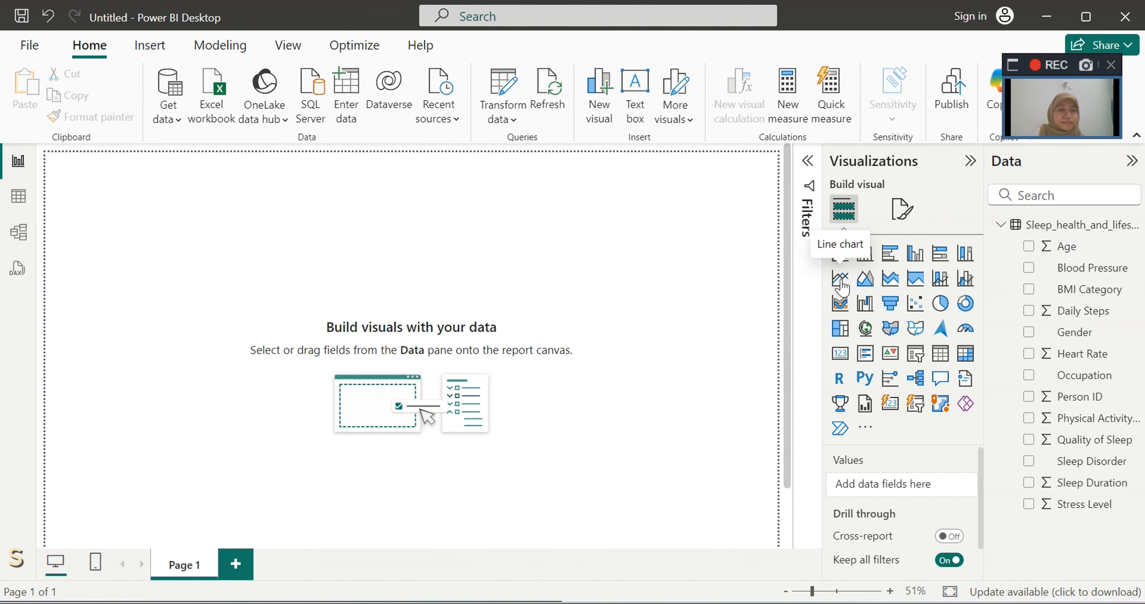
pyautogui.click(840, 279)
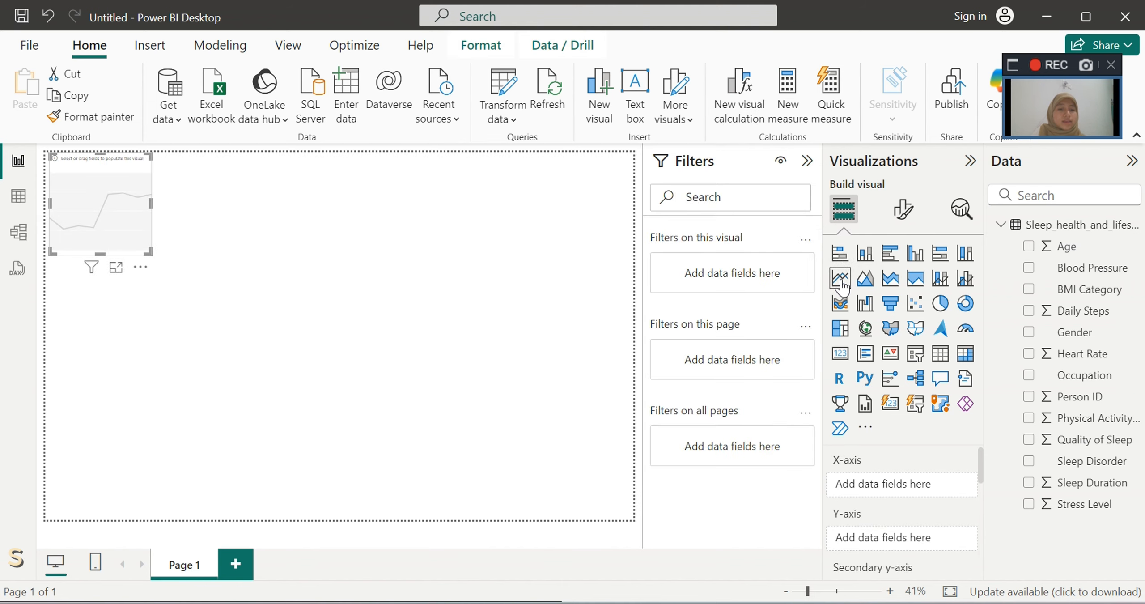
pyautogui.scroll(-2, 903, 473)
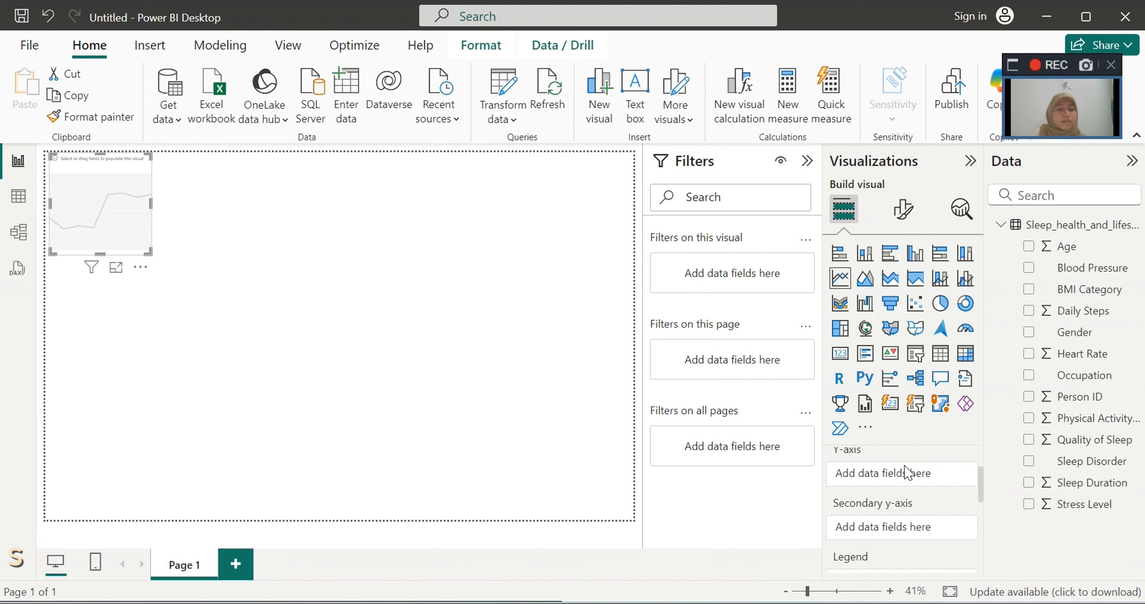
pyautogui.scroll(-3, 906, 472)
pyautogui.scroll(3, 906, 472)
pyautogui.scroll(-5, 905, 472)
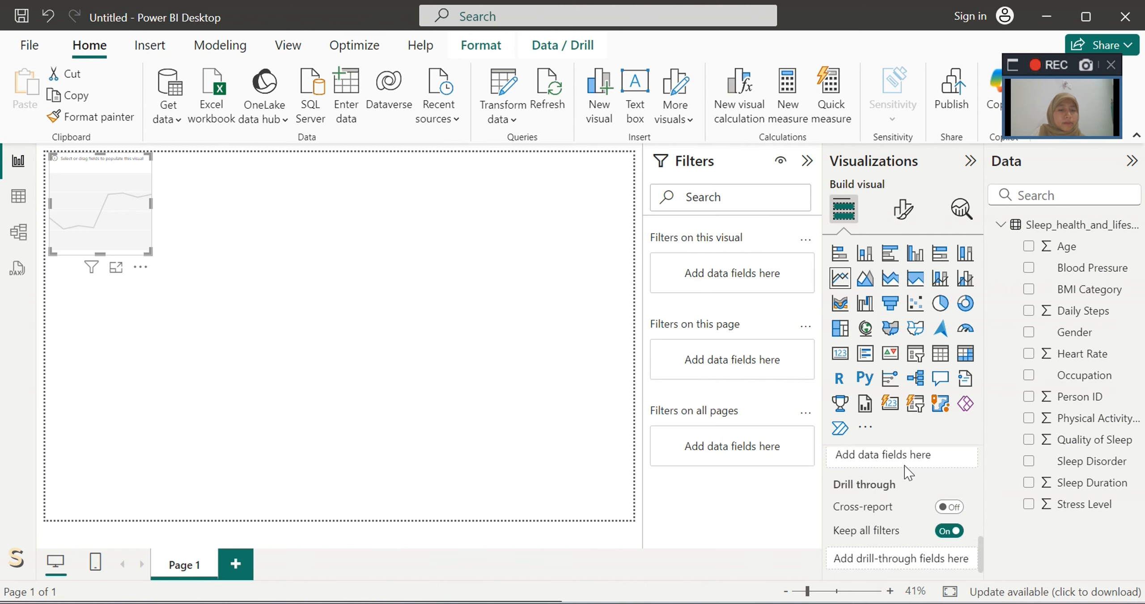
pyautogui.scroll(7, 908, 472)
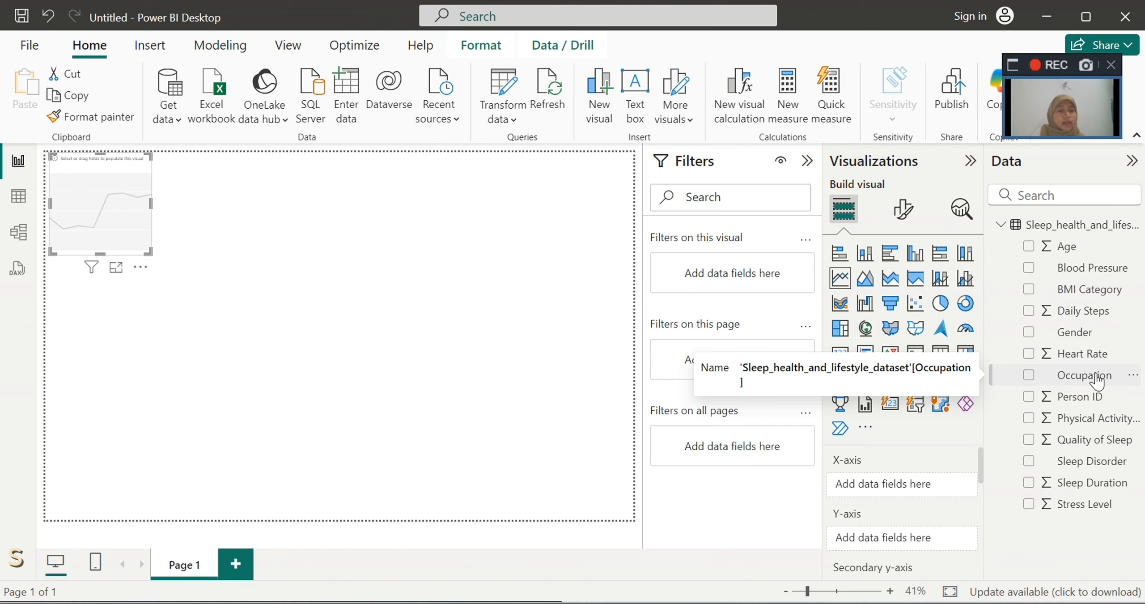
# Step: Assign Occupation to the line chart's X-axis and Physical Activity Level to its Y-axis
pyautogui.moveTo(1096, 379); pyautogui.dragTo(924, 481)
pyautogui.scroll(-1, 924, 483)
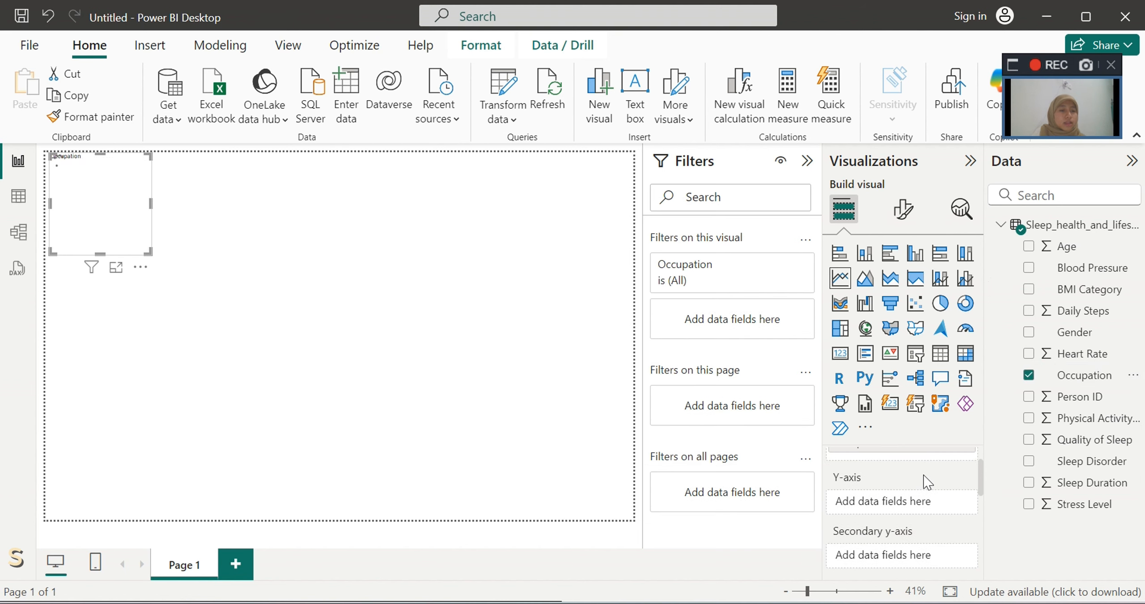
pyautogui.moveTo(1082, 420); pyautogui.dragTo(925, 502)
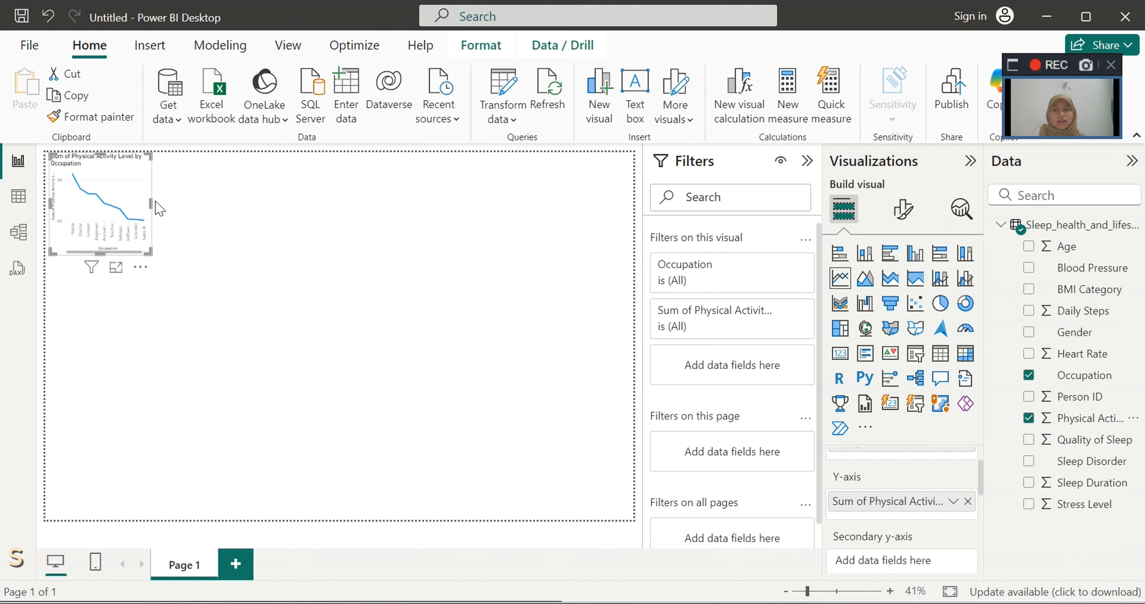
# Step: Widen the line chart to about twice its width and move it slightly down the page
pyautogui.moveTo(152, 204); pyautogui.dragTo(246, 210)
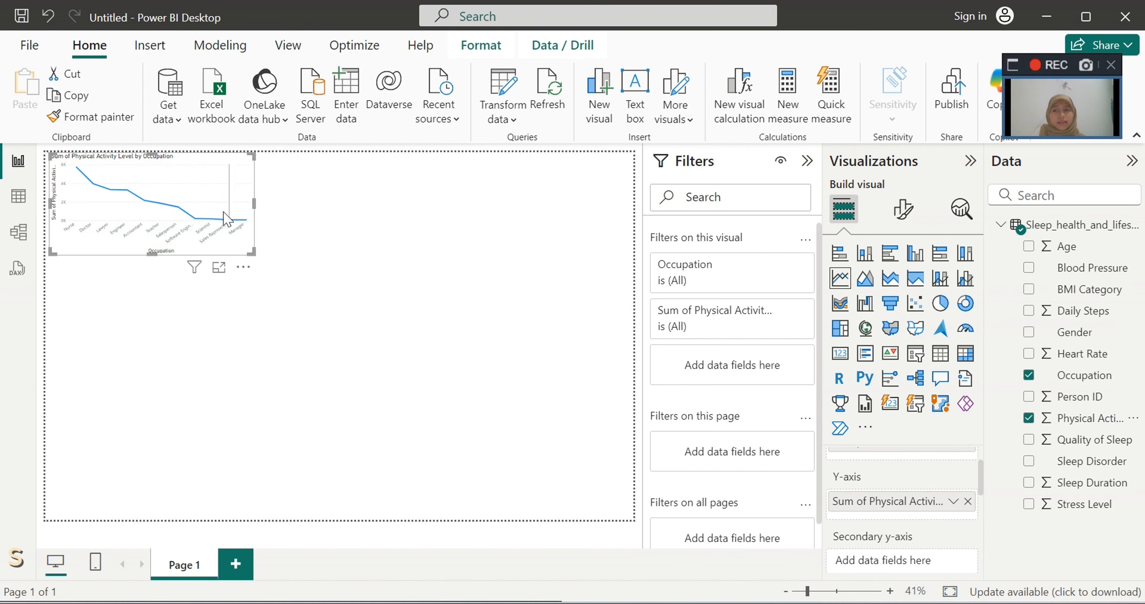
pyautogui.moveTo(243, 271); pyautogui.dragTo(246, 302)
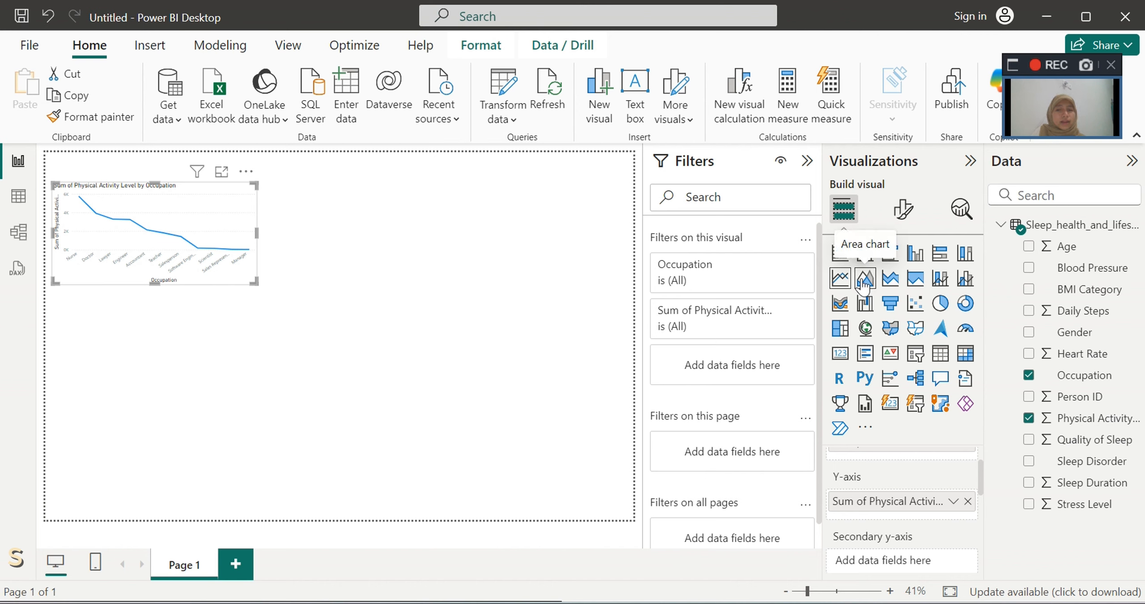
# Step: Convert the Physical Activity Level by Occupation line chart into an area chart and leave it deselected
pyautogui.click(863, 281)
pyautogui.click(269, 199)
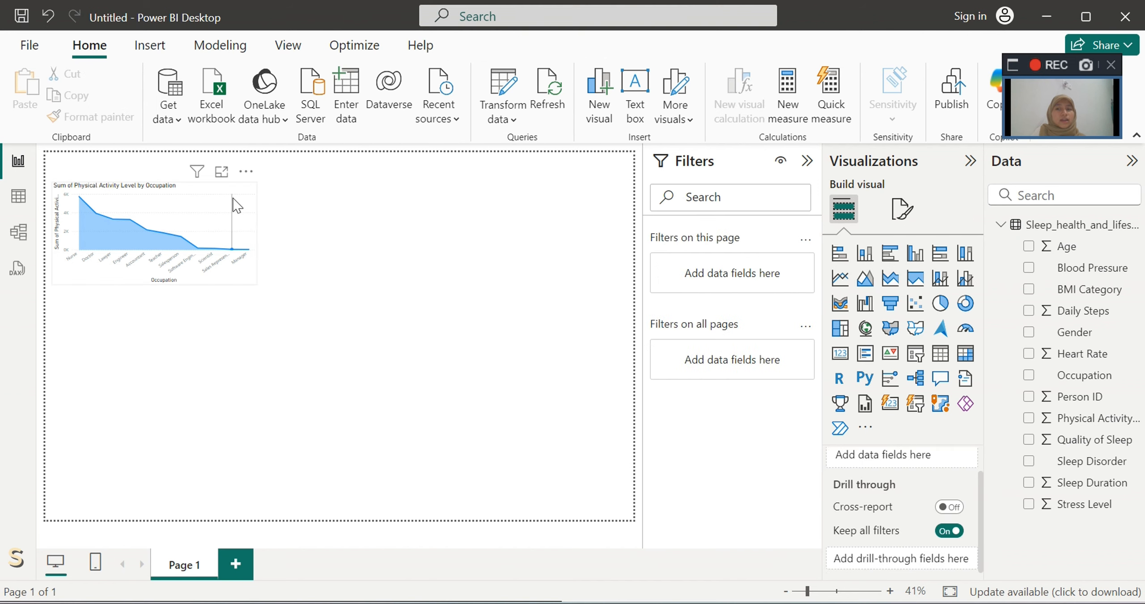
pyautogui.click(237, 206)
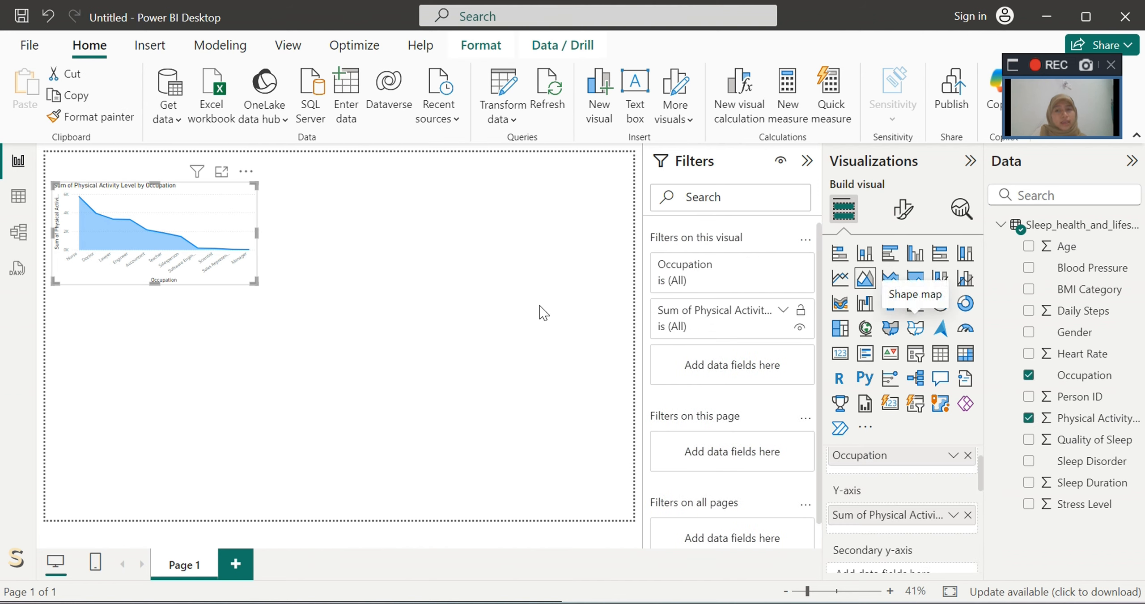
pyautogui.click(508, 309)
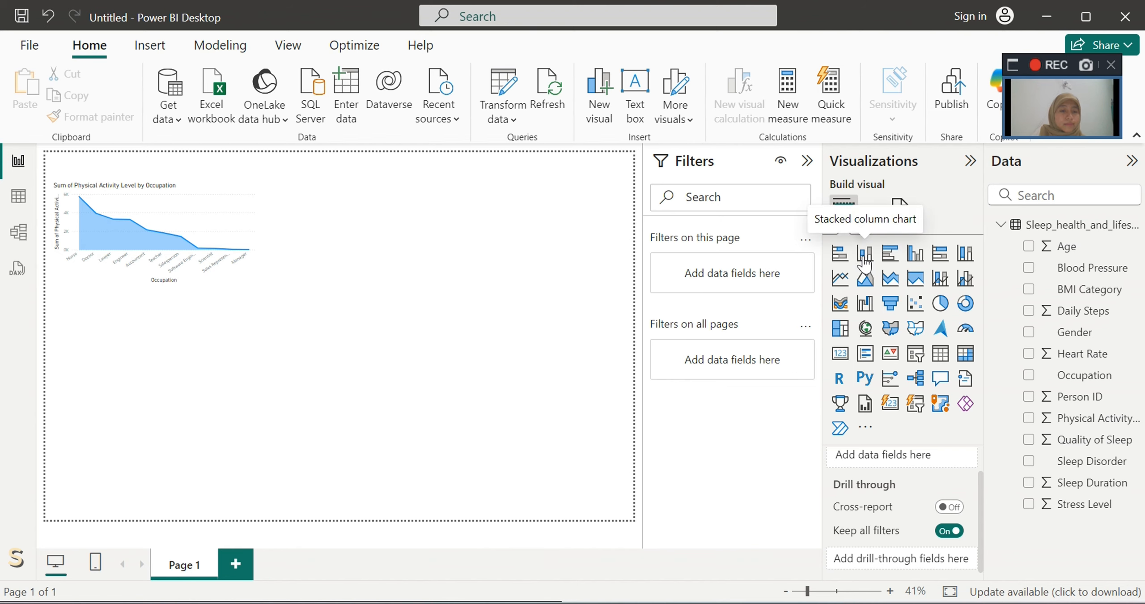
# Step: Add a stacked column chart with Sleep Disorder on the X-axis and Quality of Sleep on the Y-axis, leaving it deselected
pyautogui.click(864, 255)
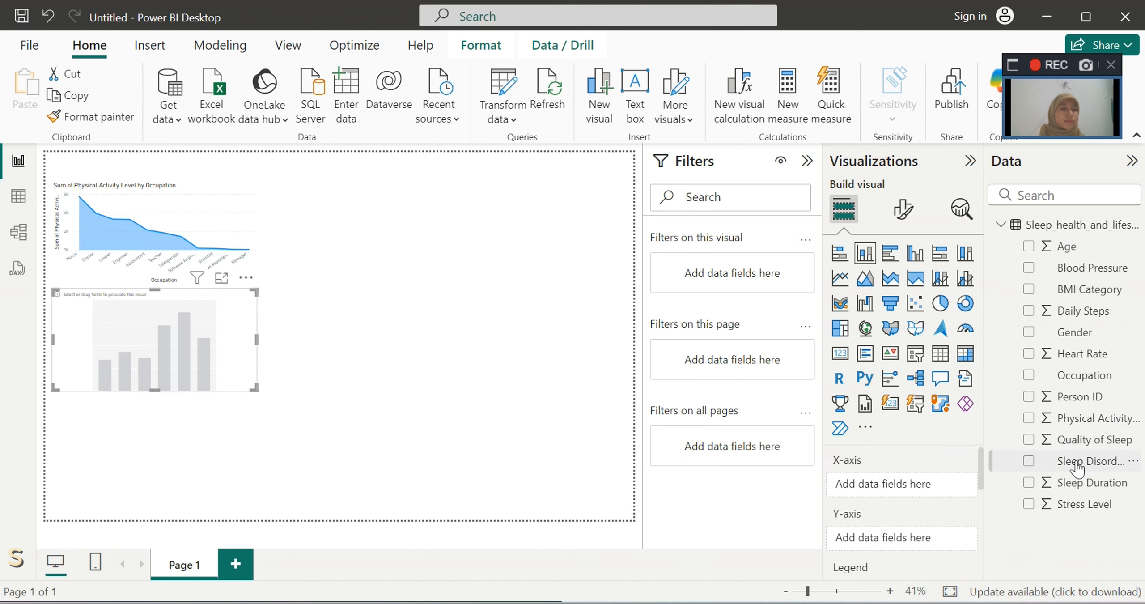
pyautogui.moveTo(1075, 468); pyautogui.dragTo(914, 492)
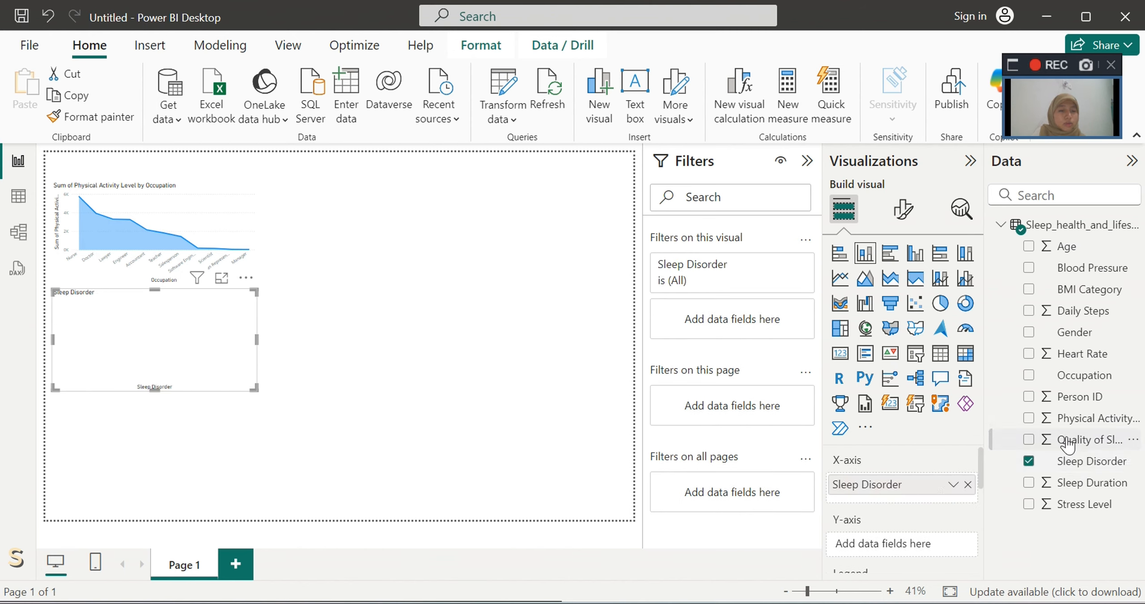
pyautogui.moveTo(1060, 447); pyautogui.dragTo(896, 547)
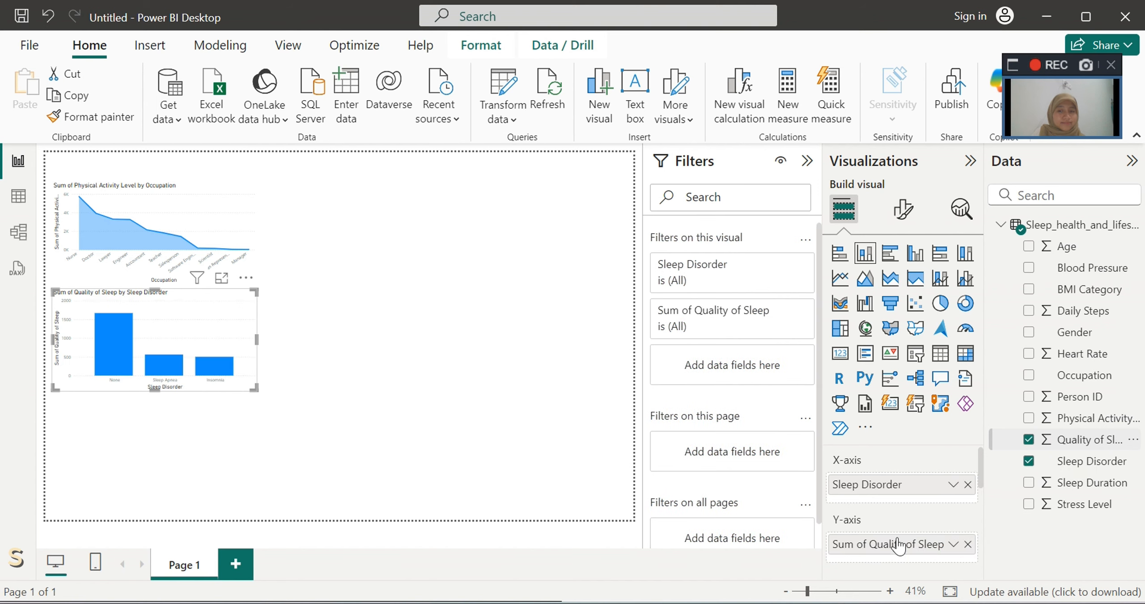
pyautogui.click(301, 299)
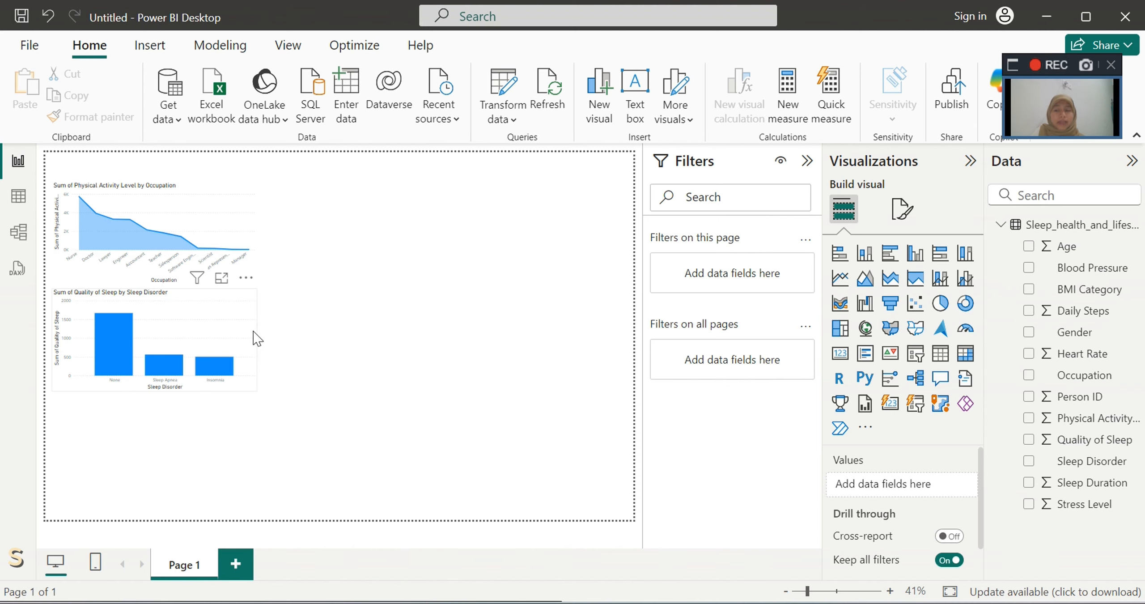
# Step: Start a quick measure on the sleep dataset using the Filtered value calculation
pyautogui.moveTo(126, 355)
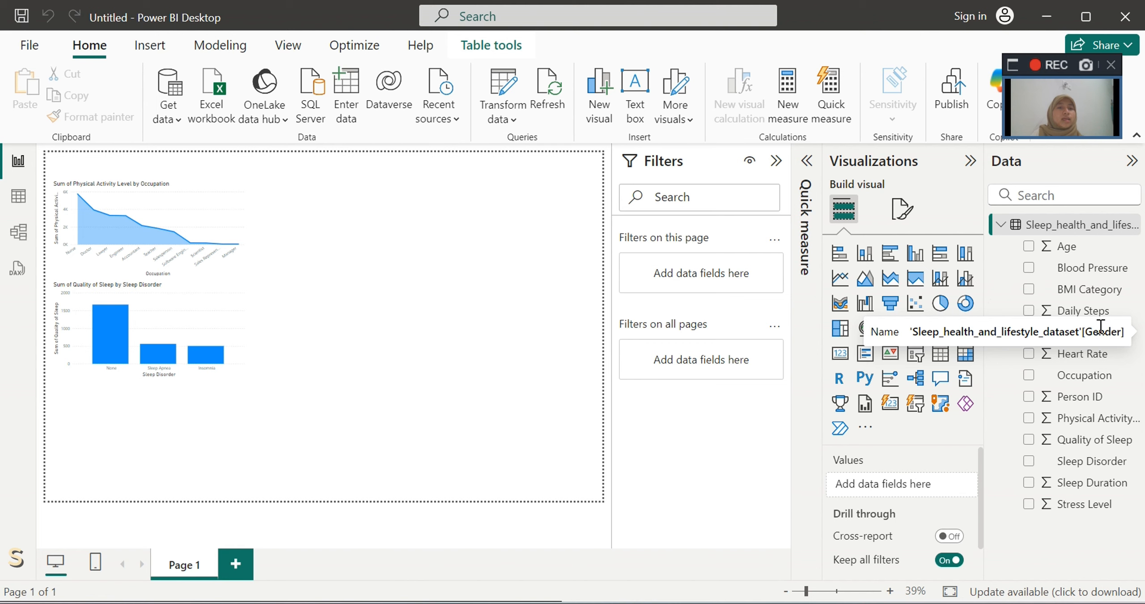
pyautogui.click(839, 125)
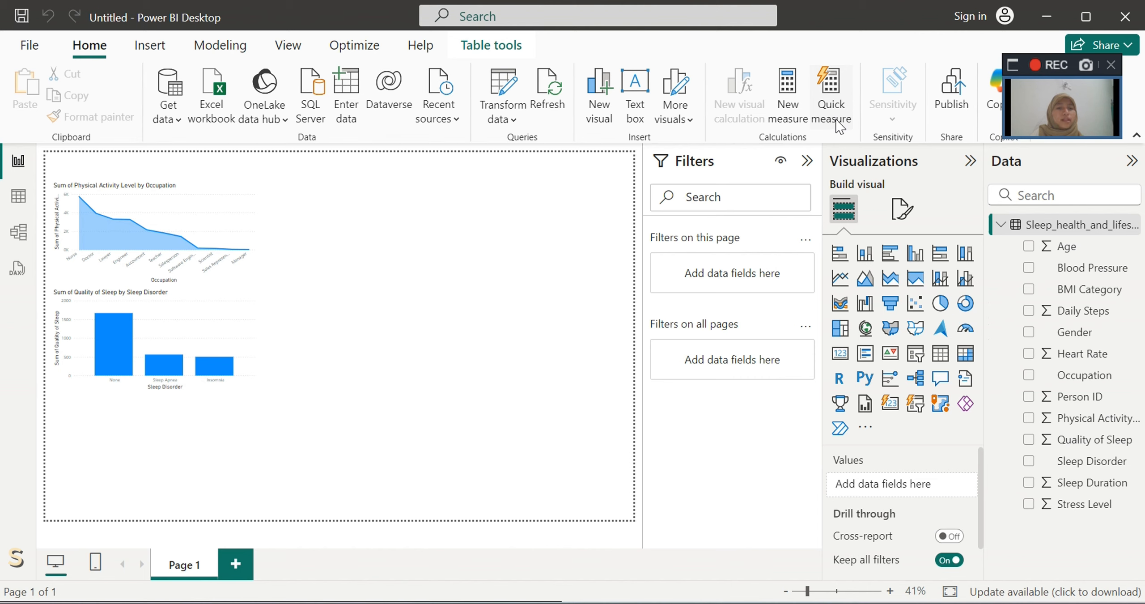
pyautogui.click(828, 109)
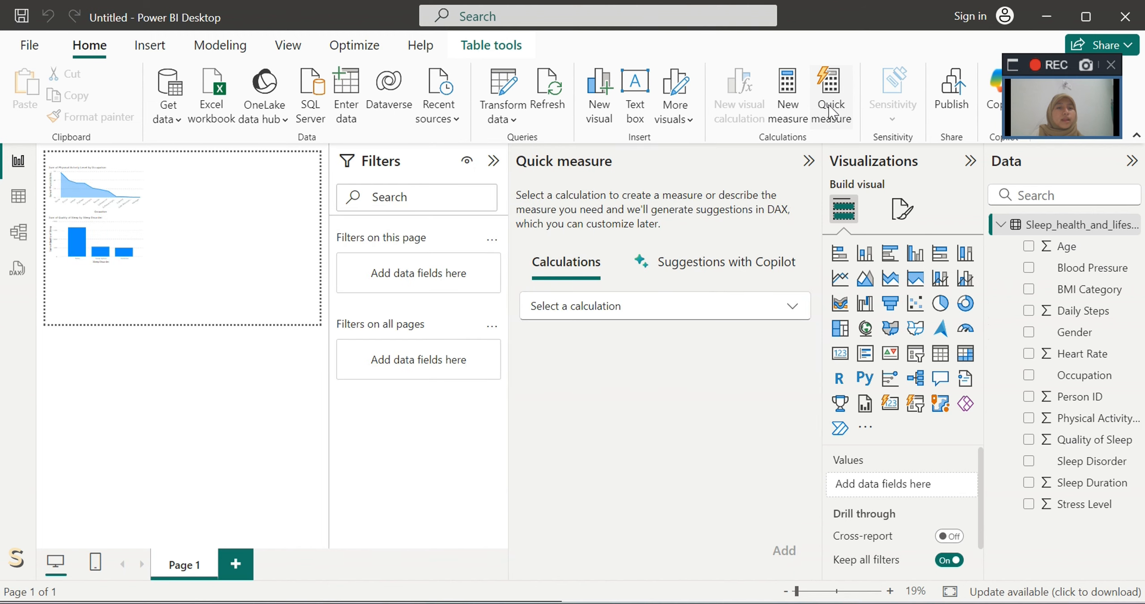
pyautogui.click(725, 309)
pyautogui.scroll(-2, 721, 430)
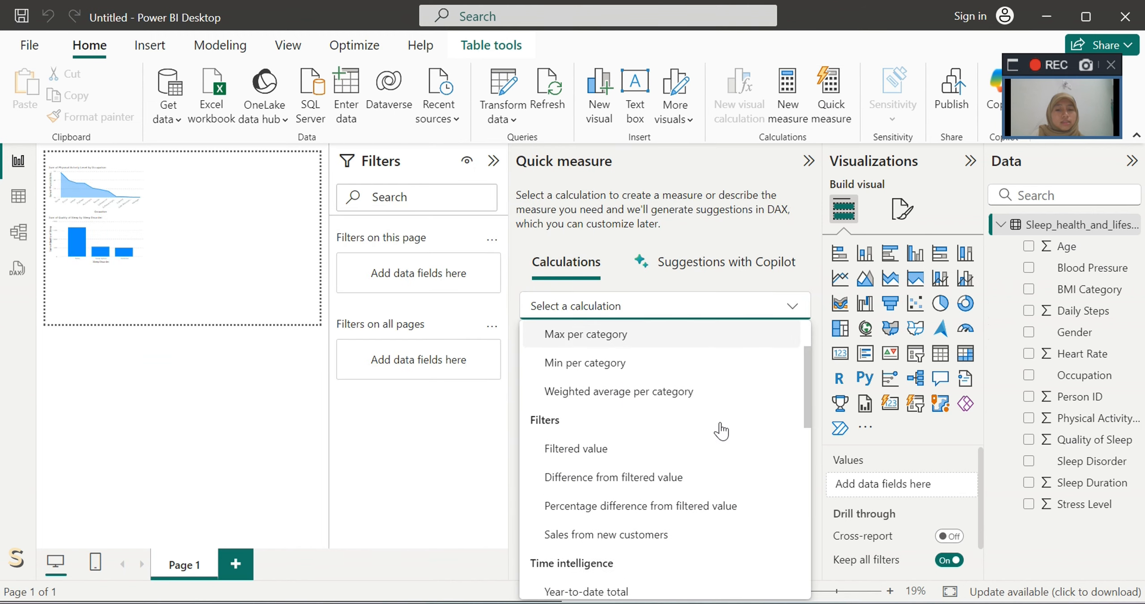
pyautogui.click(632, 447)
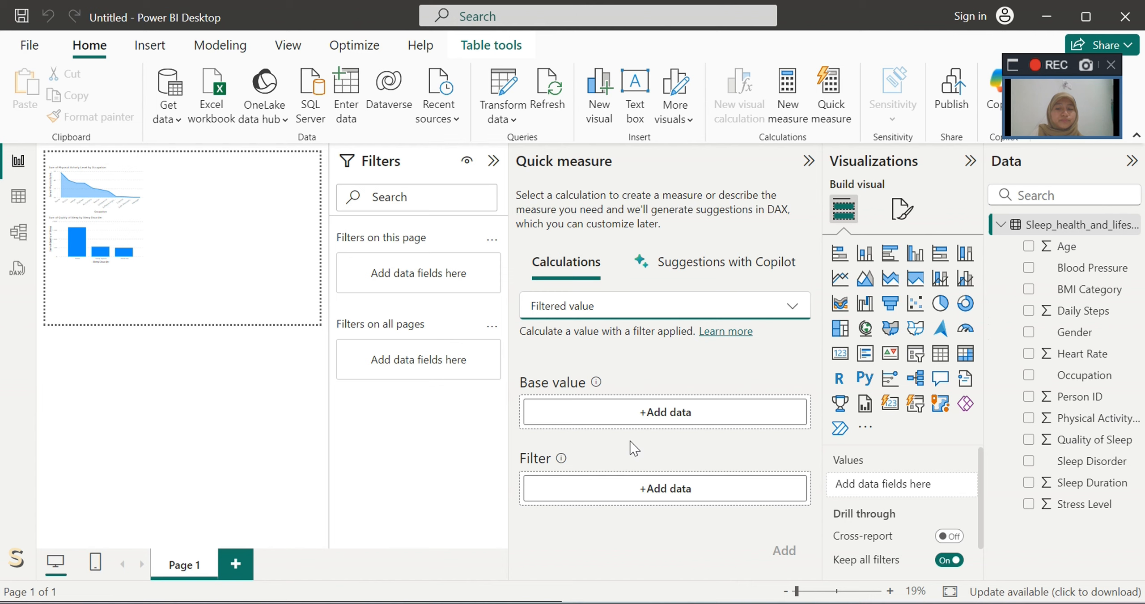
# Step: Create the quick measure with count of Gender as its base value, filtered to Gender Female, and select it in the field list
pyautogui.click(696, 413)
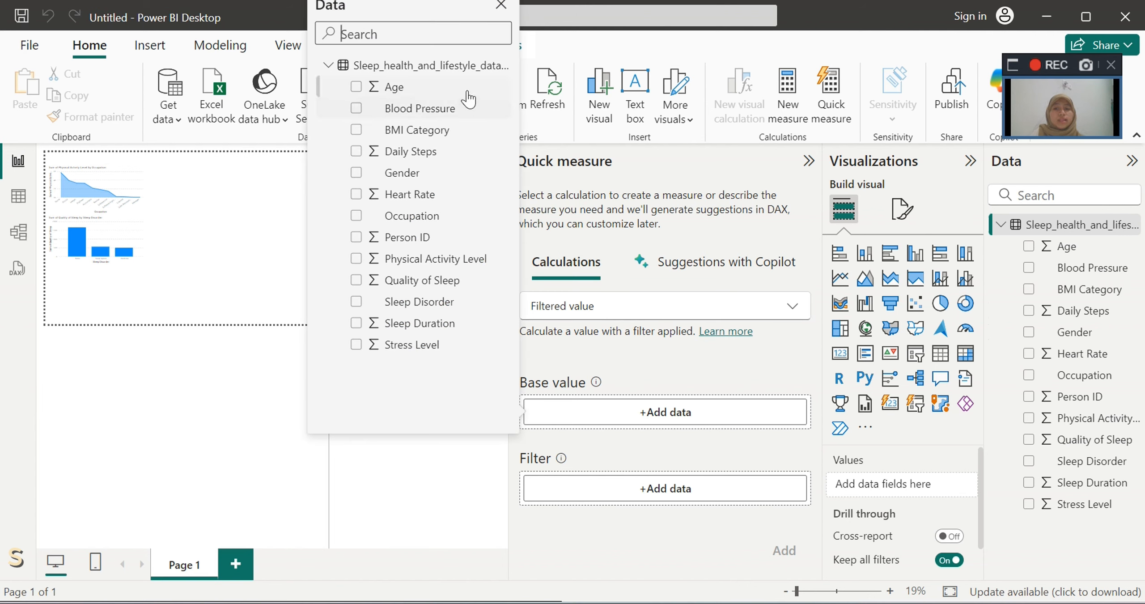
pyautogui.click(438, 181)
pyautogui.click(677, 490)
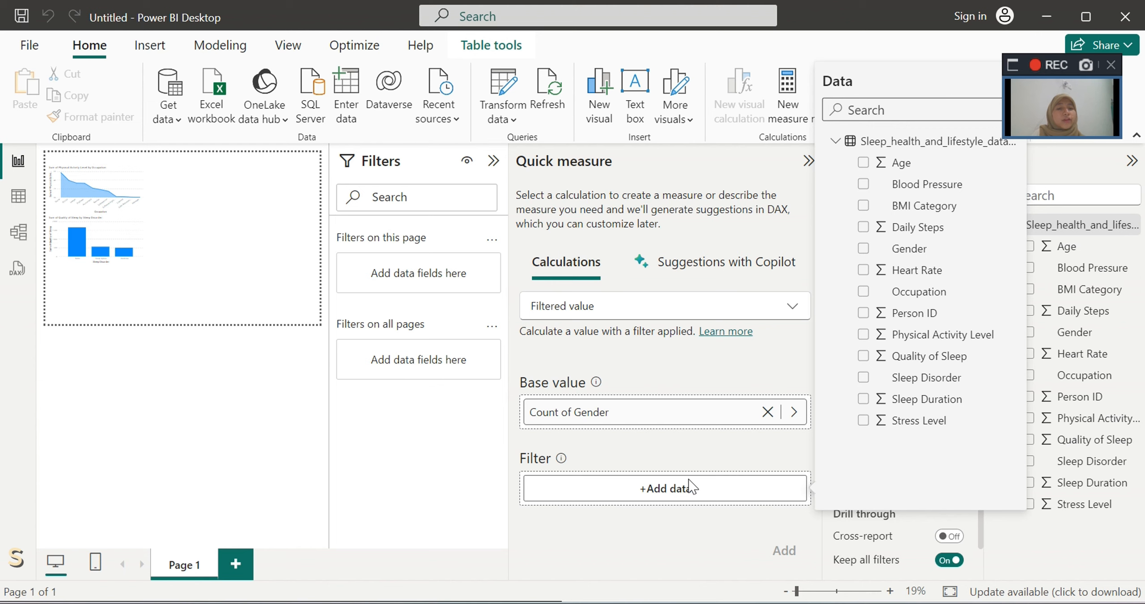
pyautogui.click(915, 253)
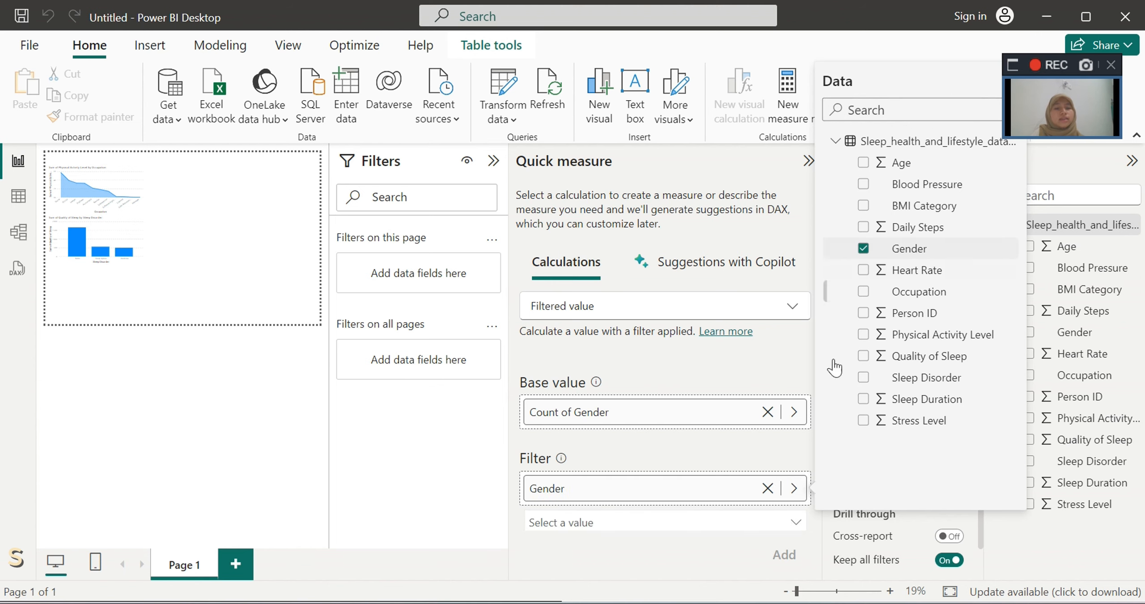
pyautogui.click(794, 524)
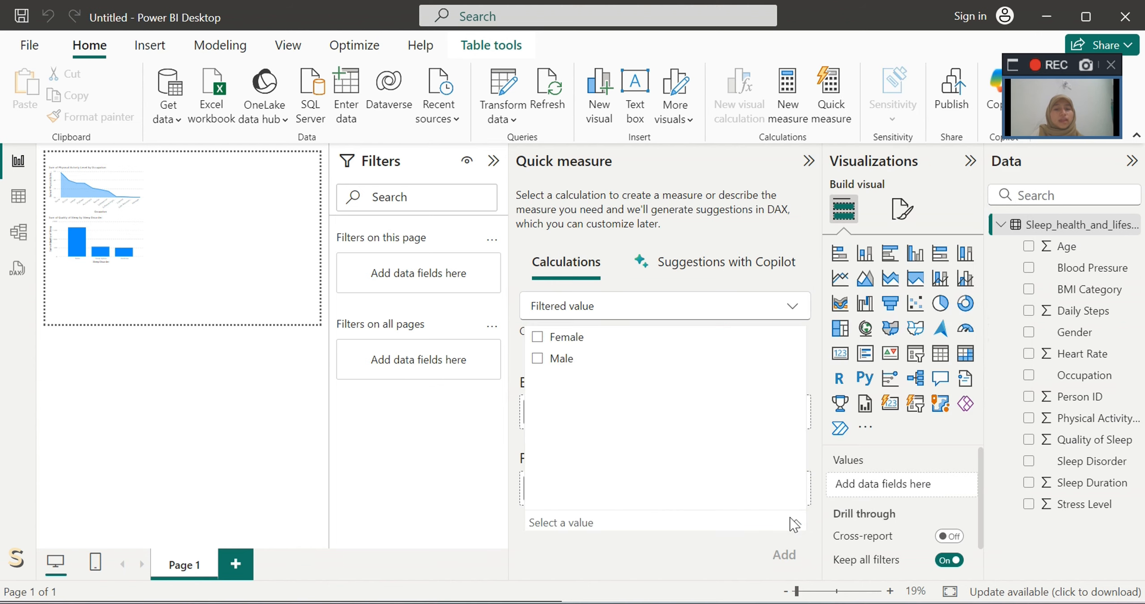
pyautogui.click(567, 339)
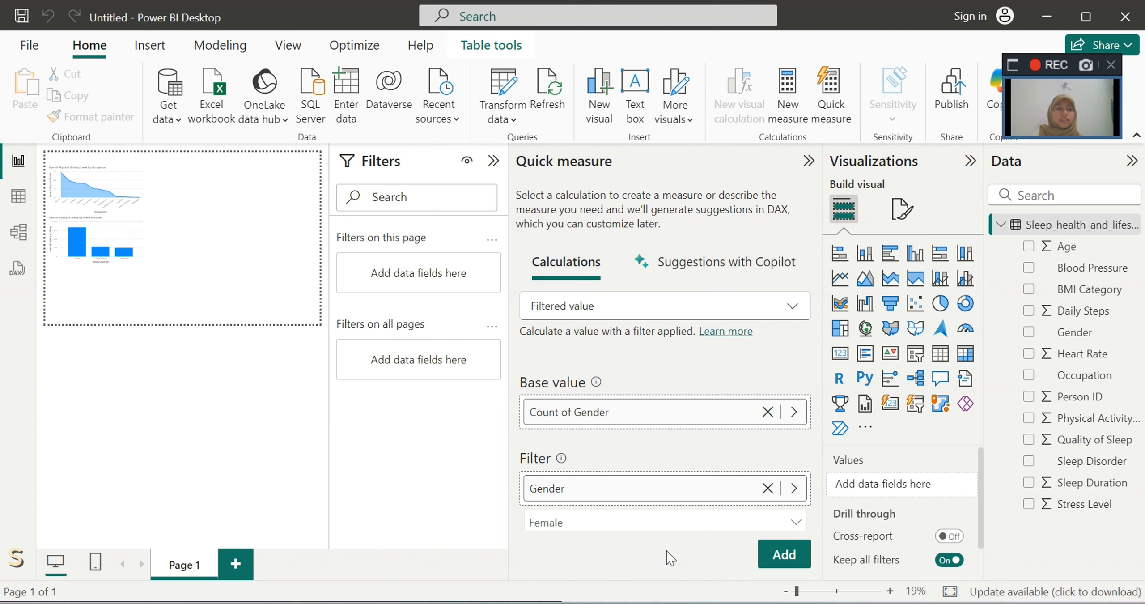
pyautogui.click(786, 555)
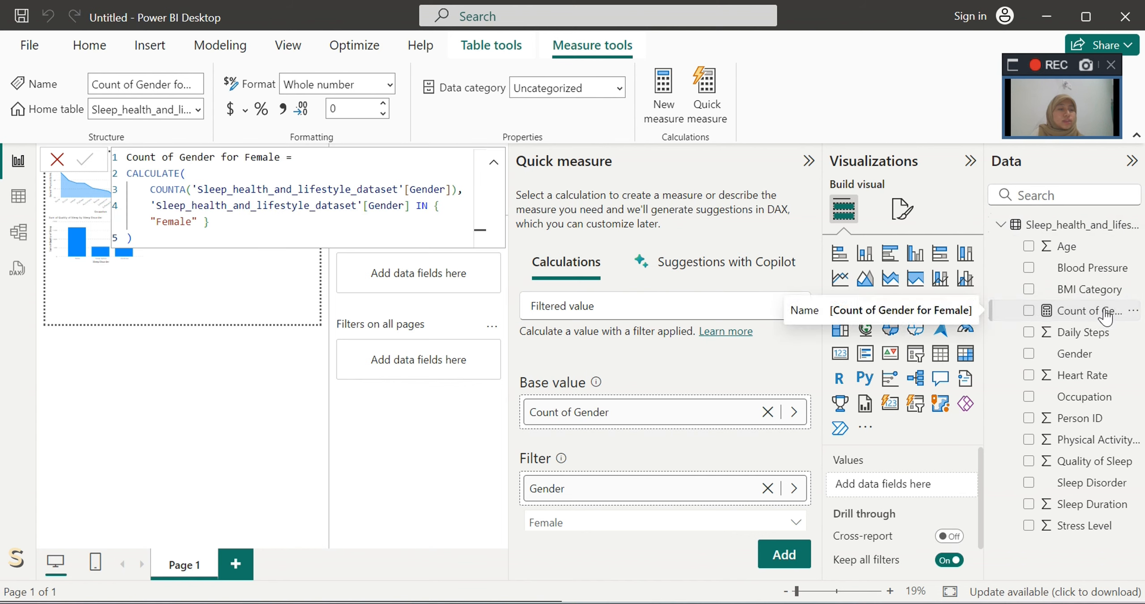
pyautogui.click(1072, 314)
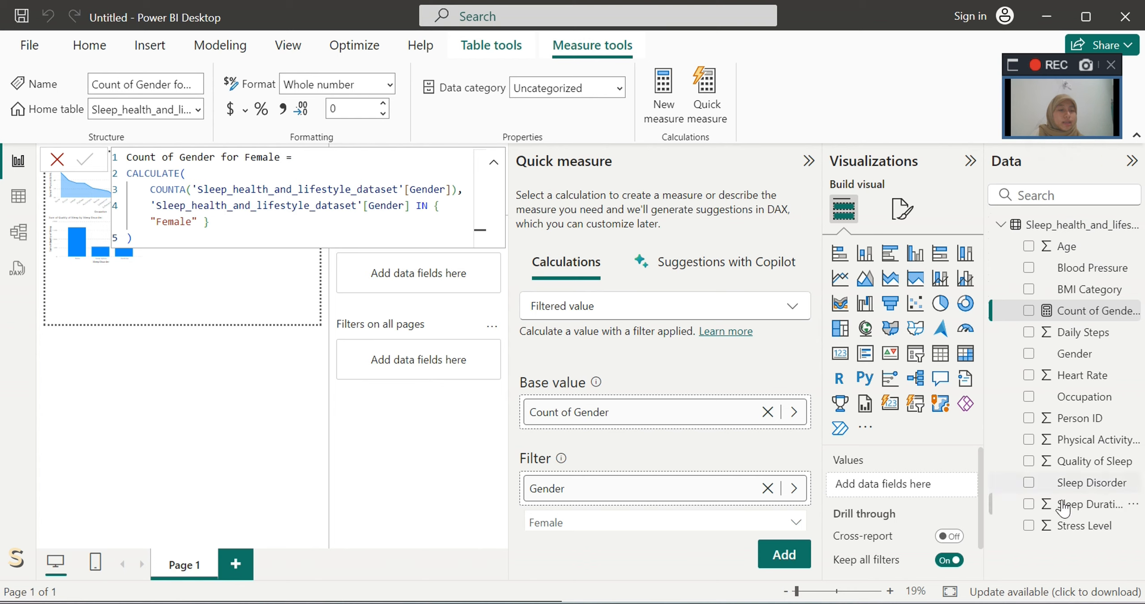
# Step: Create a second quick measure counting Gender filtered to Male, and close the quick measure setup
pyautogui.click(796, 522)
pyautogui.click(563, 360)
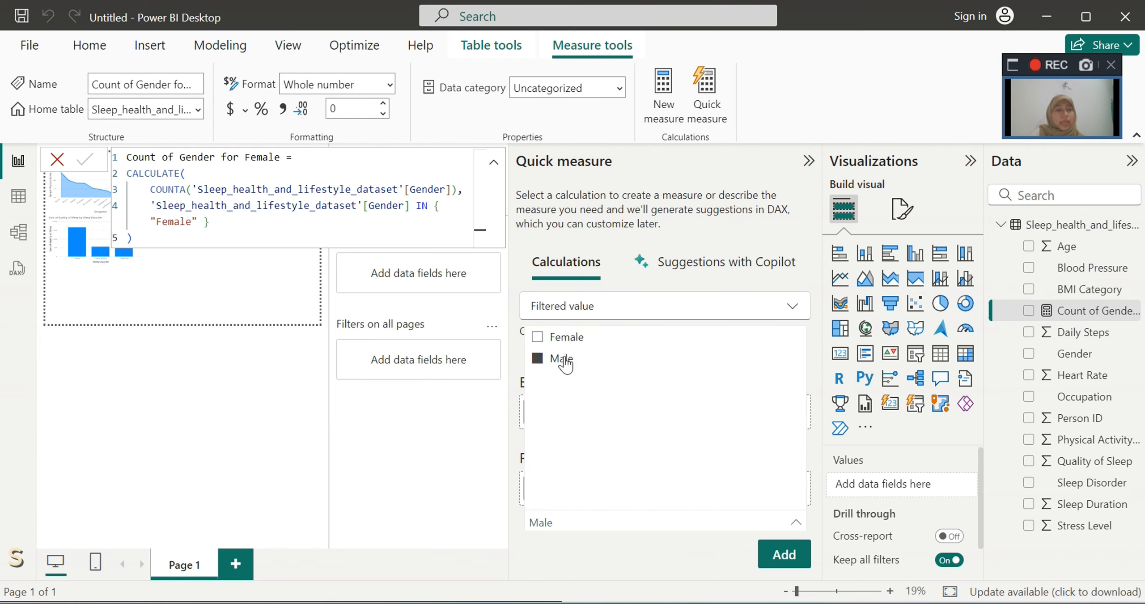
pyautogui.click(784, 554)
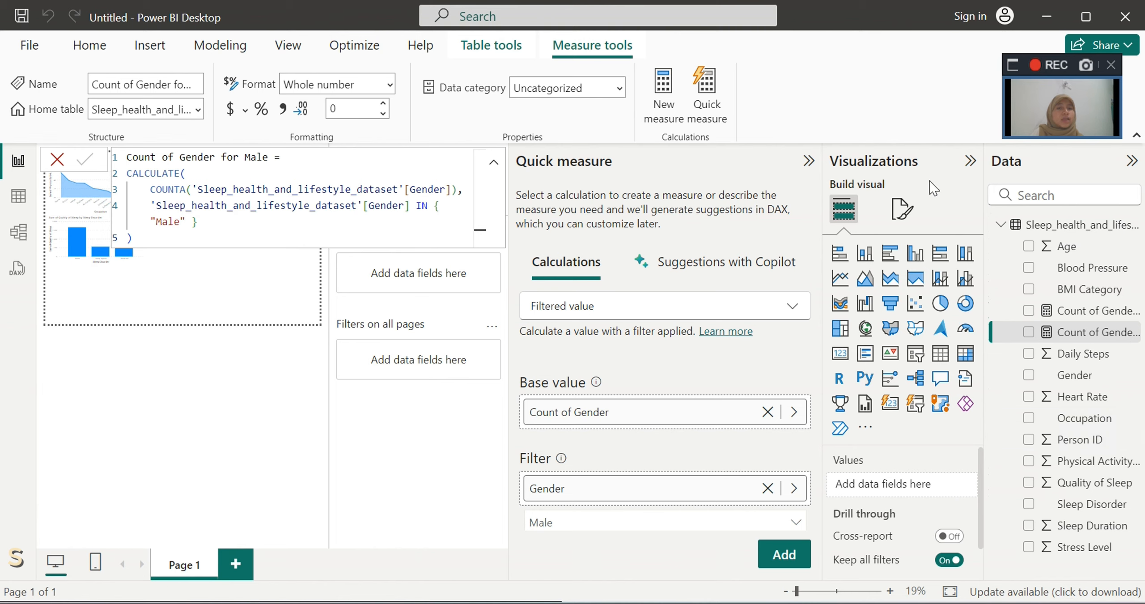
pyautogui.click(705, 101)
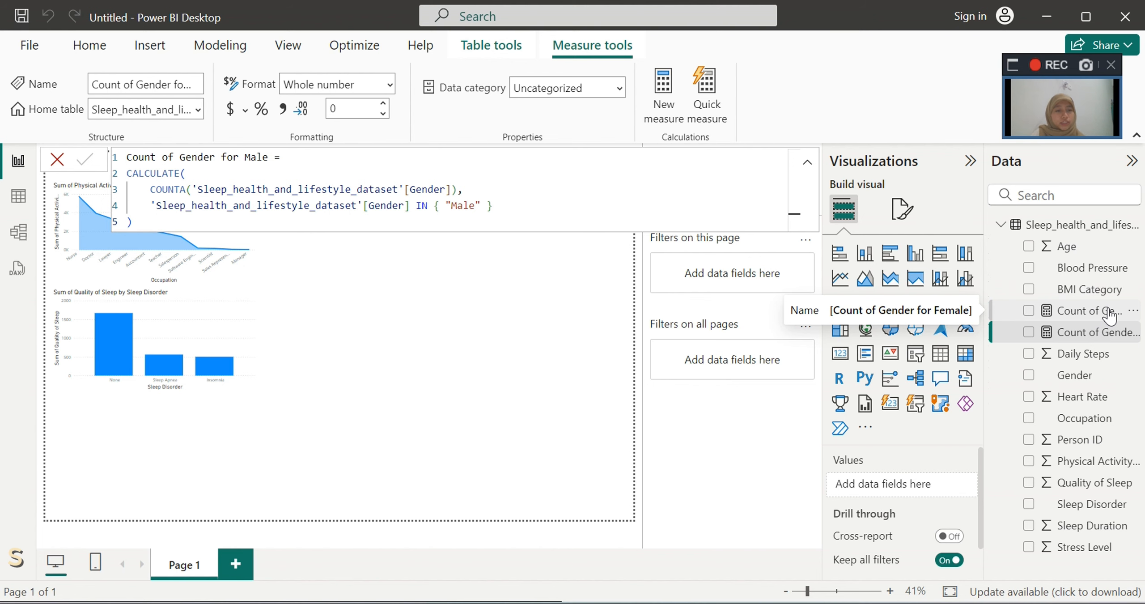
# Step: Add a ribbon chart with Daily Steps on the X-axis and the count of Sleep Disorder on the Y-axis, leaving it deselected
pyautogui.click(893, 286)
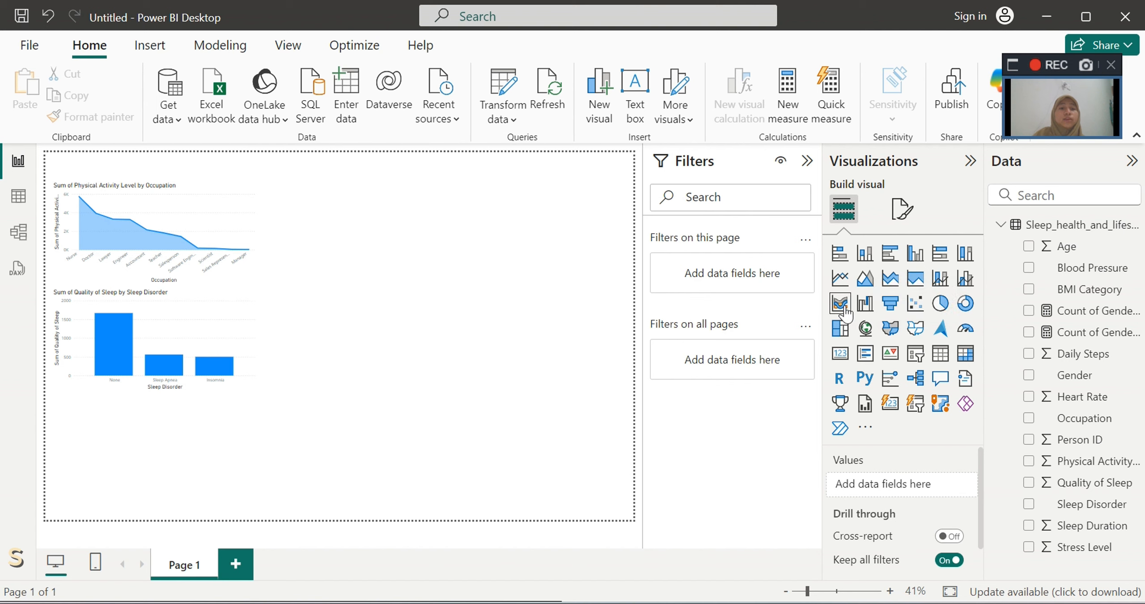
pyautogui.click(841, 305)
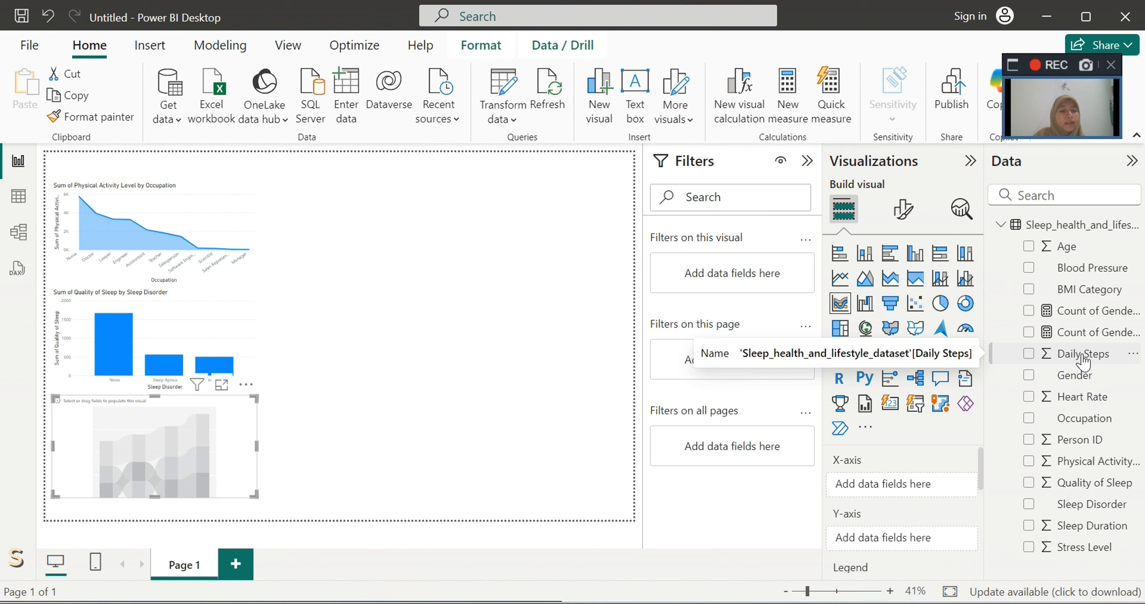
pyautogui.moveTo(1082, 358); pyautogui.dragTo(927, 483)
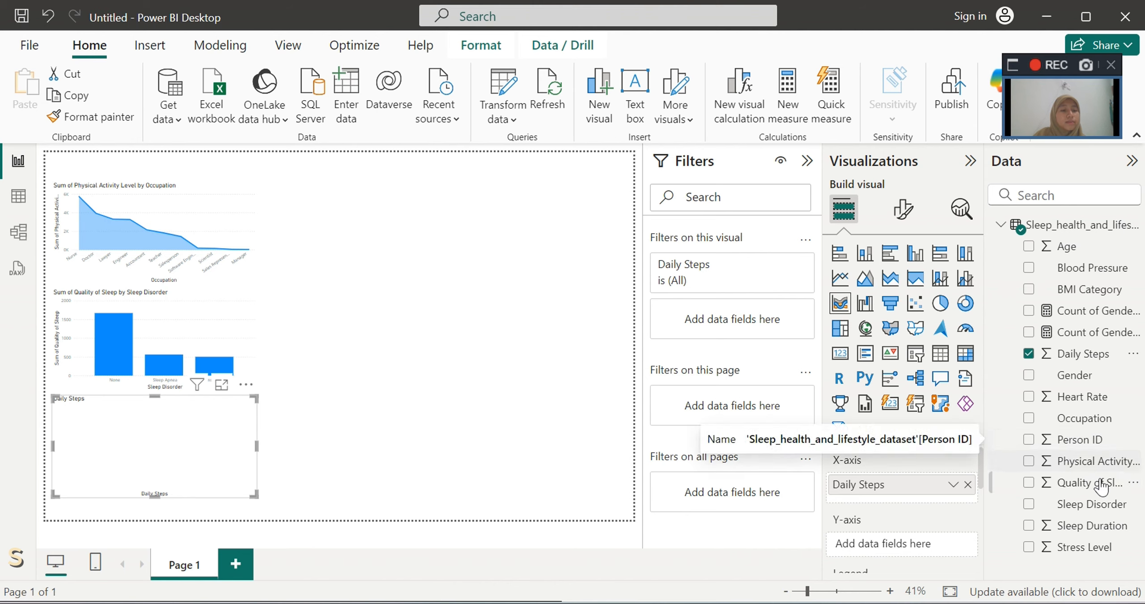
pyautogui.moveTo(1104, 514); pyautogui.dragTo(945, 557)
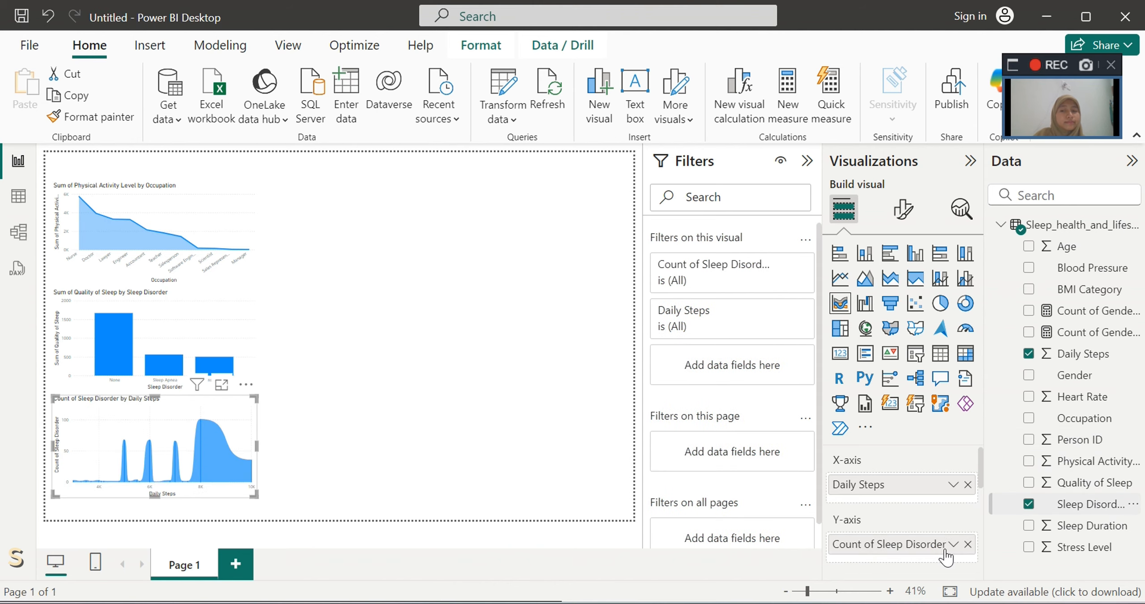
pyautogui.click(402, 448)
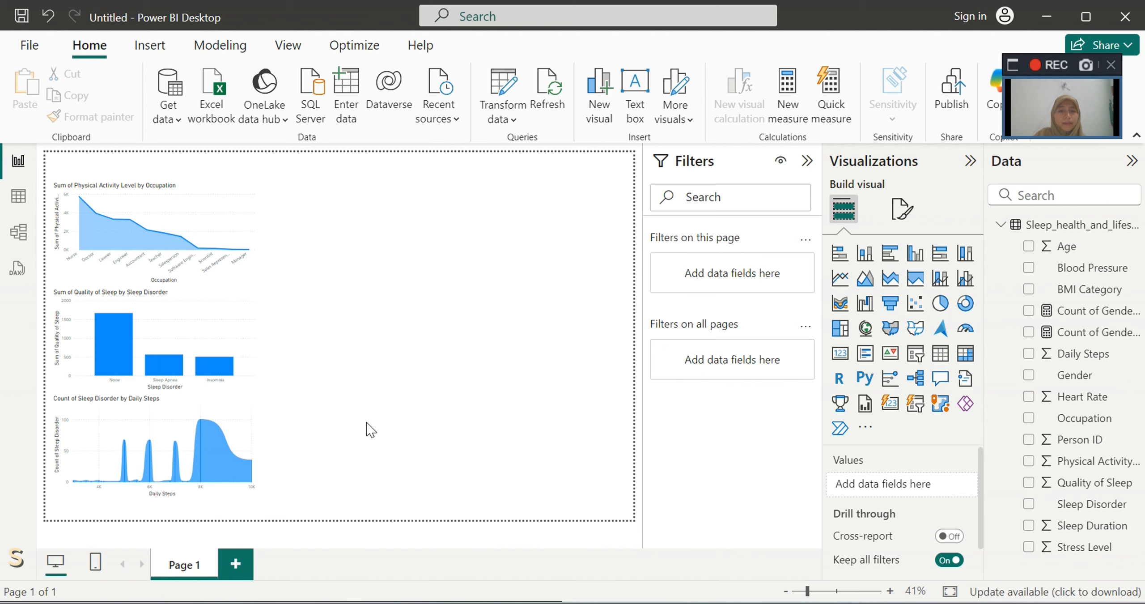
# Step: Add a donut chart with Stress Level as its values and Occupation as its legend, and leave it deselected
pyautogui.click(965, 304)
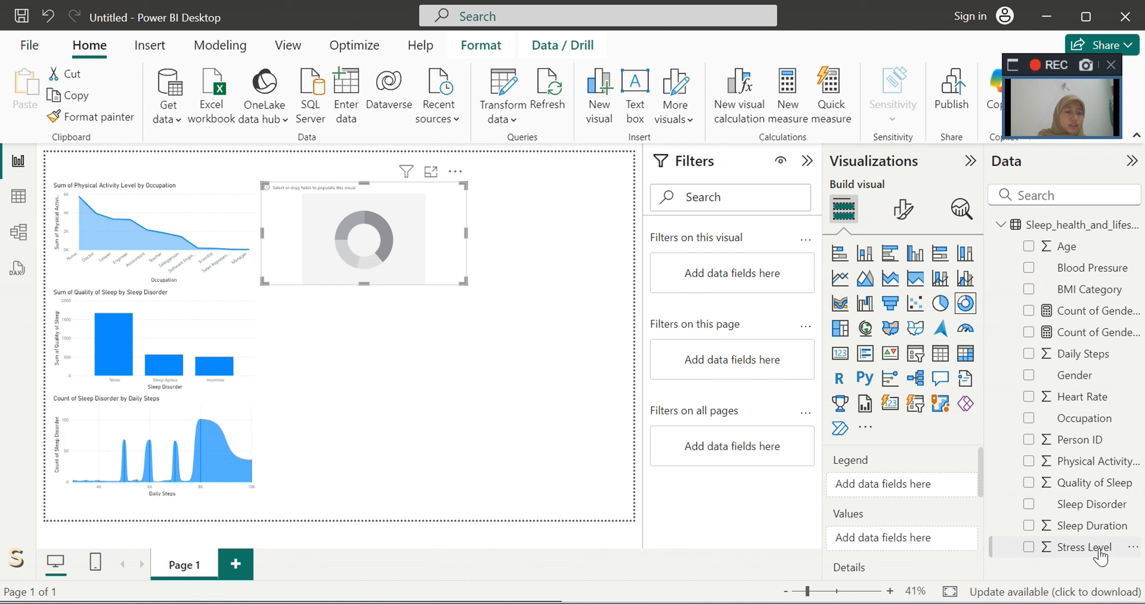
pyautogui.moveTo(1099, 554); pyautogui.dragTo(962, 539)
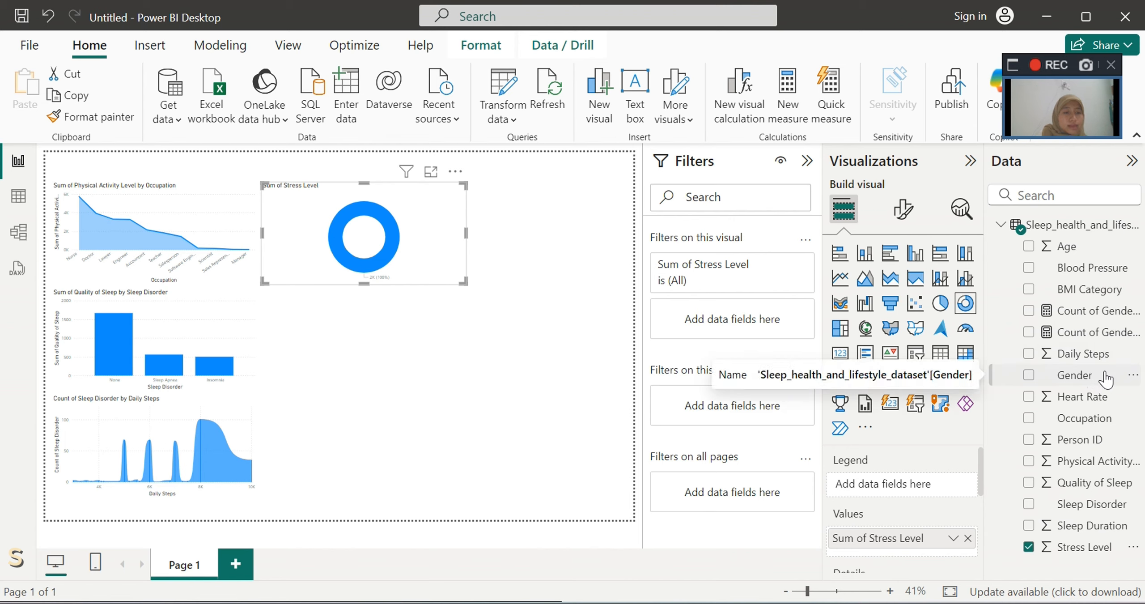
pyautogui.moveTo(1100, 420); pyautogui.dragTo(946, 485)
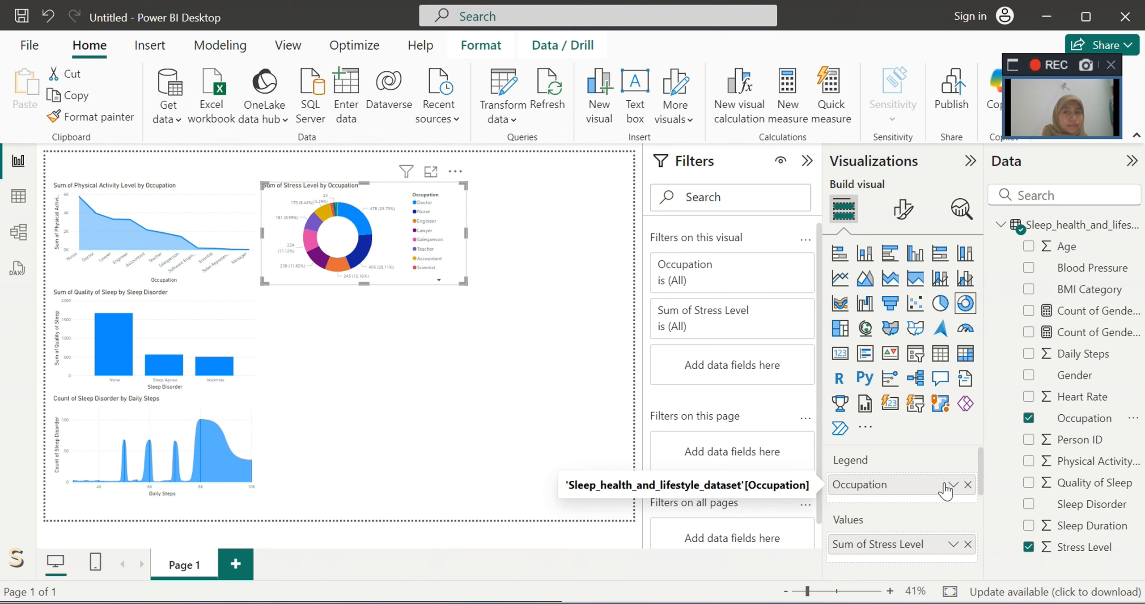
pyautogui.press('Escape')
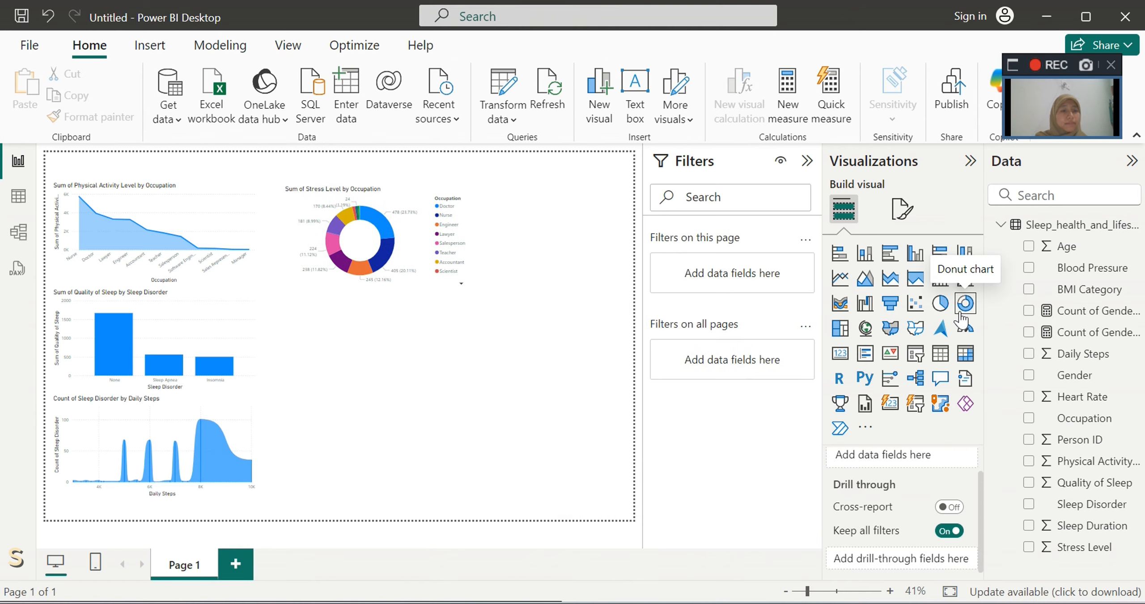
# Step: Add a line and stacked column chart with BMI Category on the X-axis and Heart Rate on the column y-axis
pyautogui.click(940, 279)
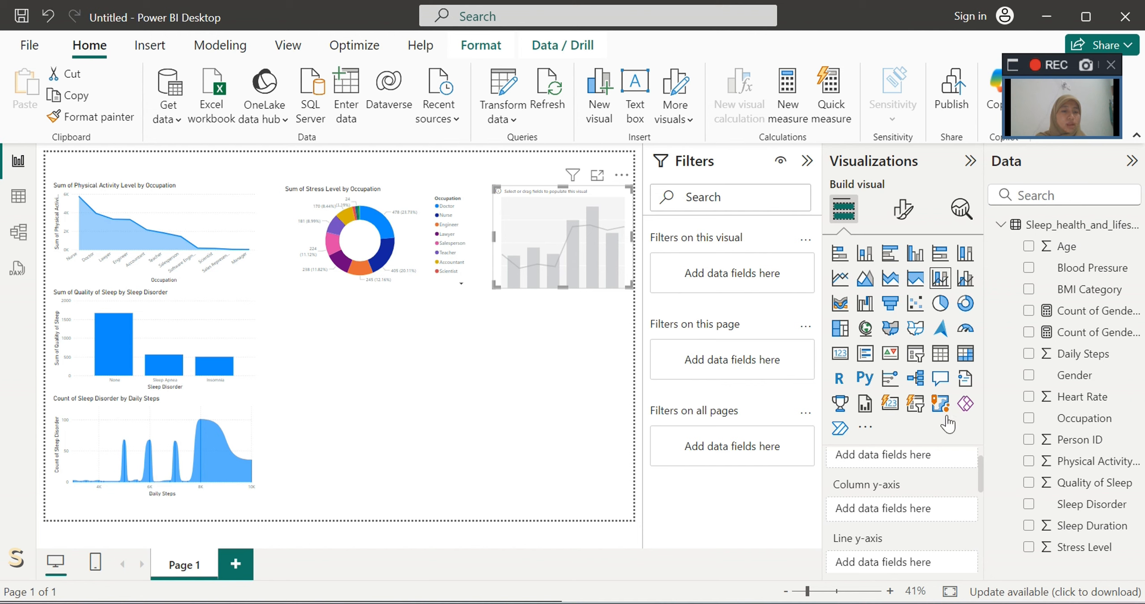
pyautogui.scroll(1, 948, 519)
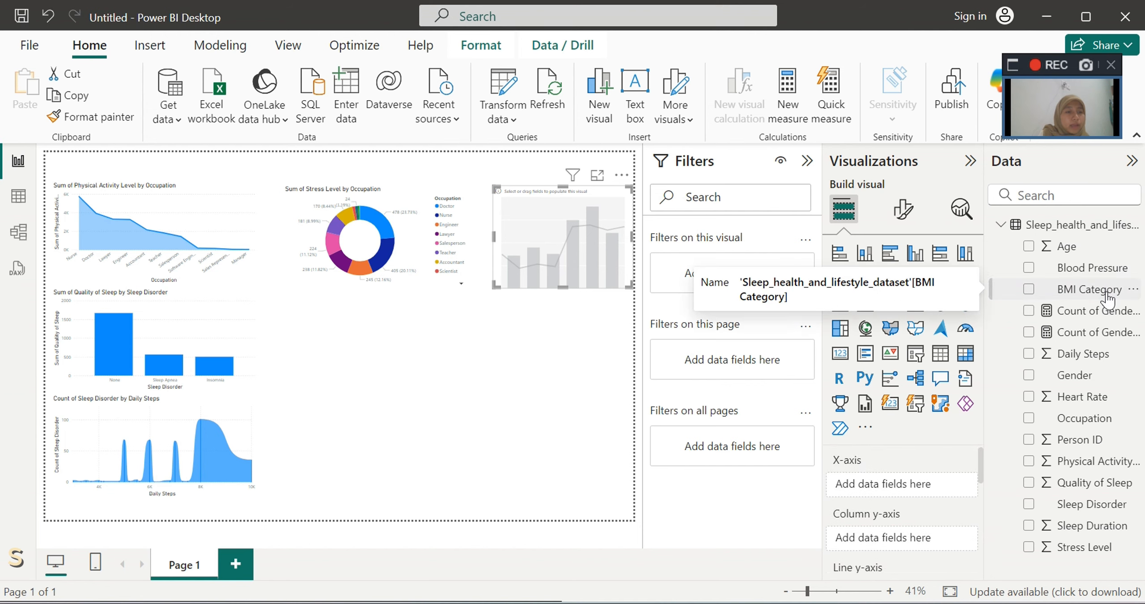
pyautogui.moveTo(1108, 296); pyautogui.dragTo(944, 489)
pyautogui.scroll(-1, 921, 519)
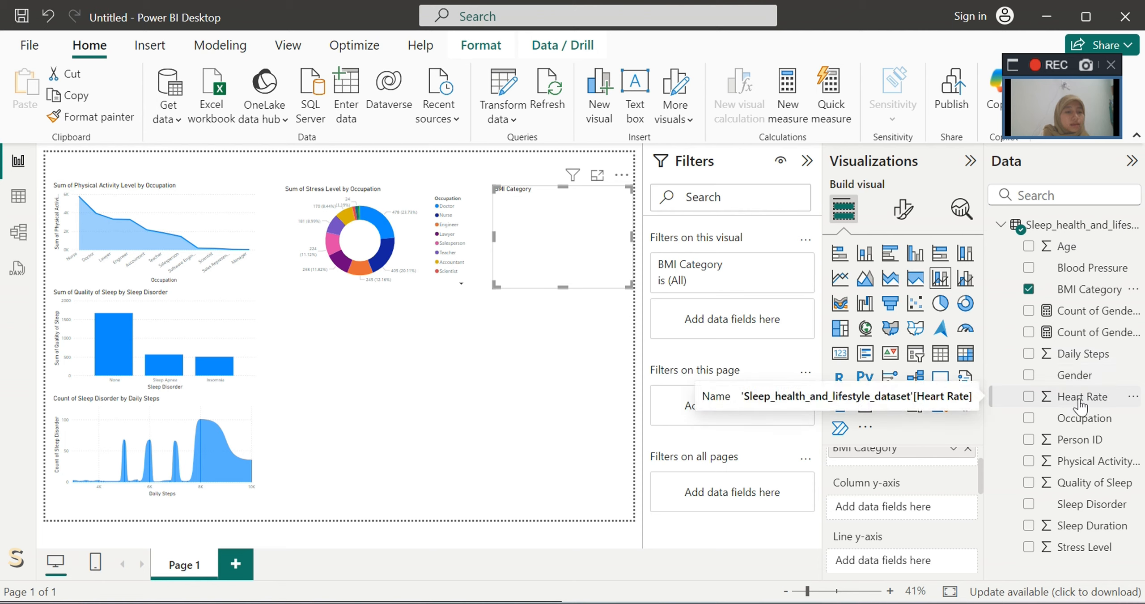
pyautogui.moveTo(1080, 403); pyautogui.dragTo(911, 518)
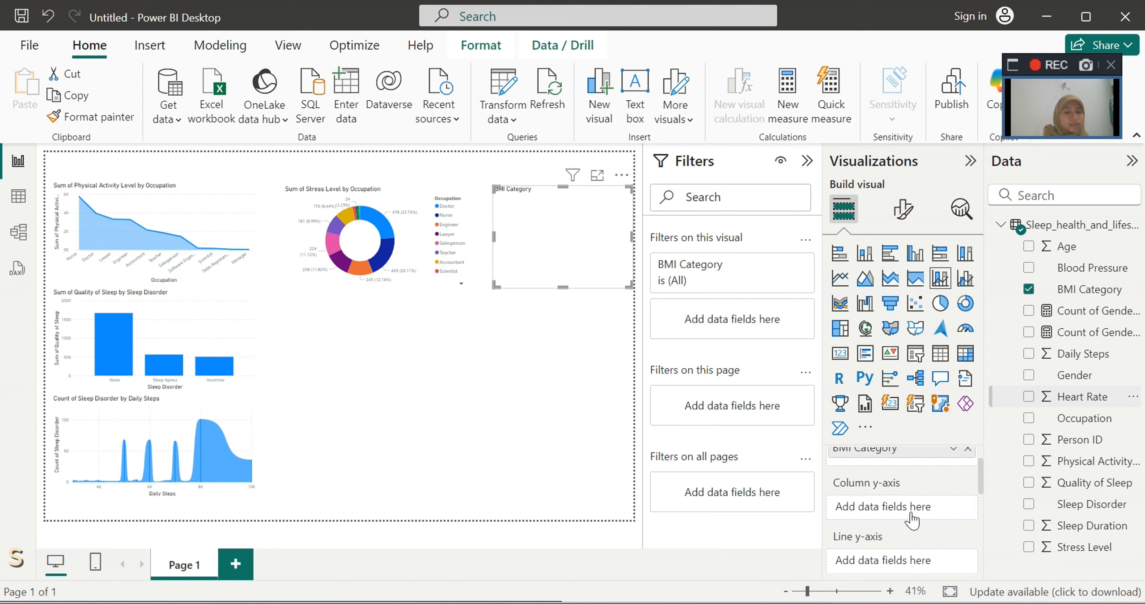
pyautogui.scroll(-2, 910, 514)
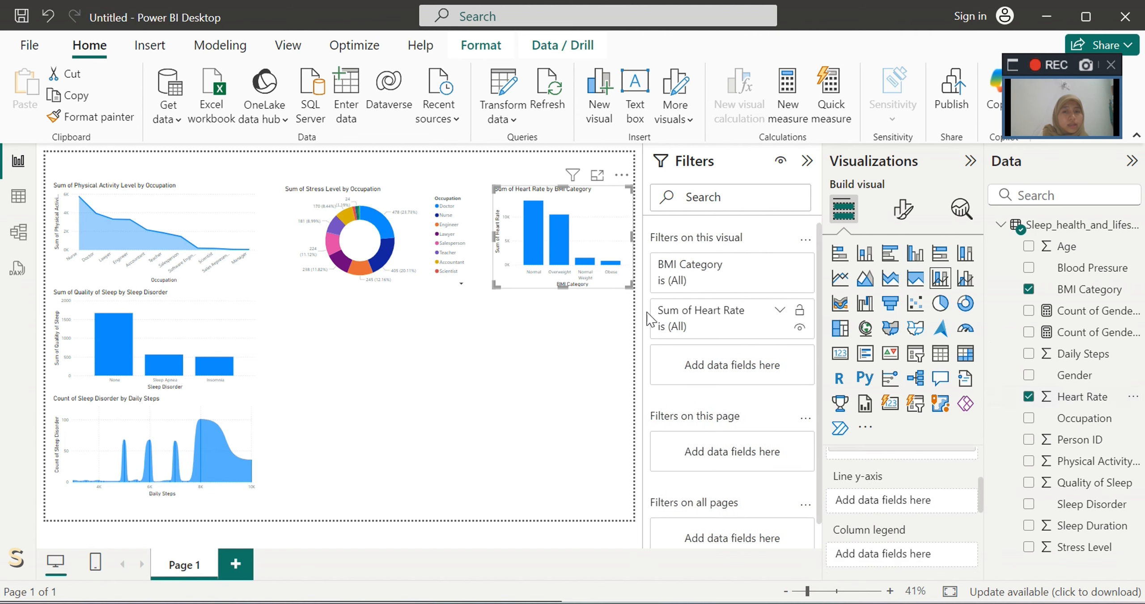
# Step: Move the Heart Rate by BMI Category chart below the donut chart and enlarge it to roughly the donut's right edge
pyautogui.moveTo(622, 181); pyautogui.dragTo(436, 318)
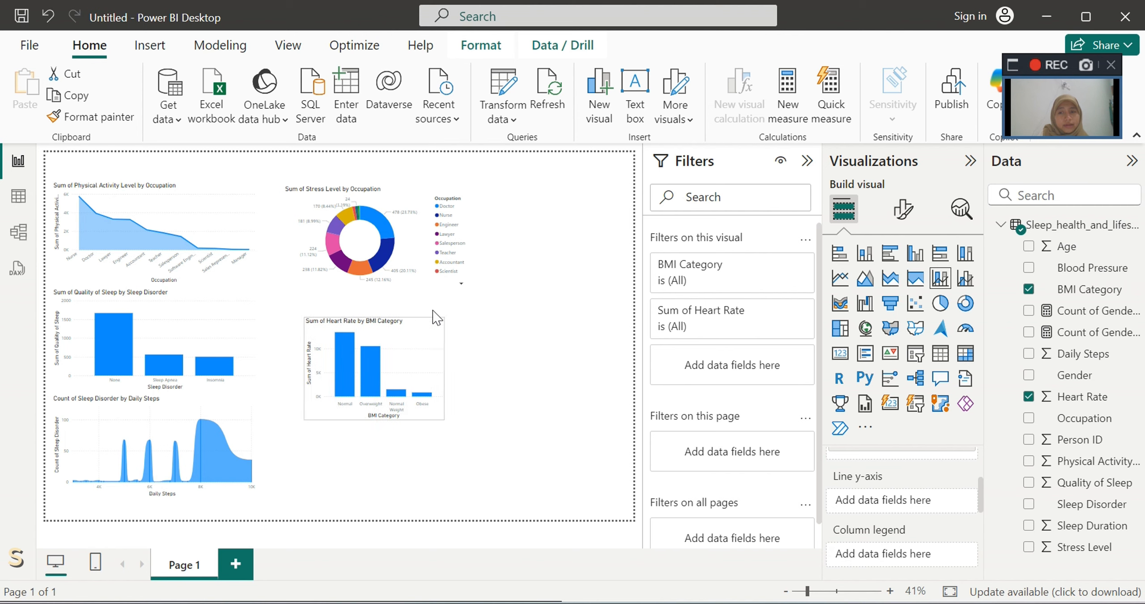
pyautogui.moveTo(438, 415); pyautogui.dragTo(487, 445)
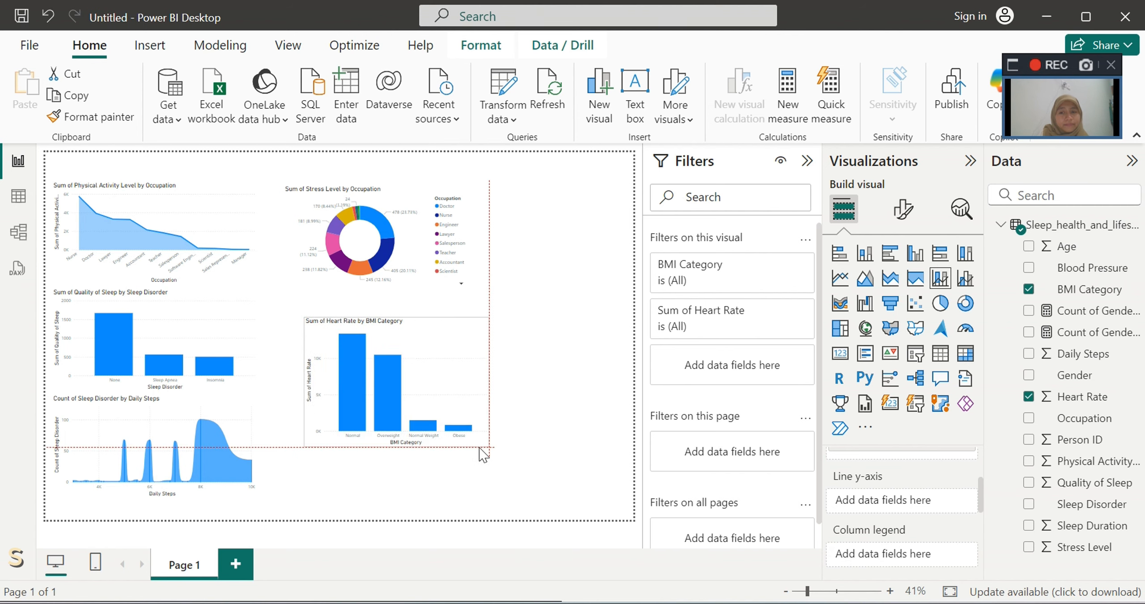
# Step: Add Sleep Duration as the line y-axis of the Heart Rate by BMI Category chart and leave the chart deselected
pyautogui.scroll(-2, 880, 537)
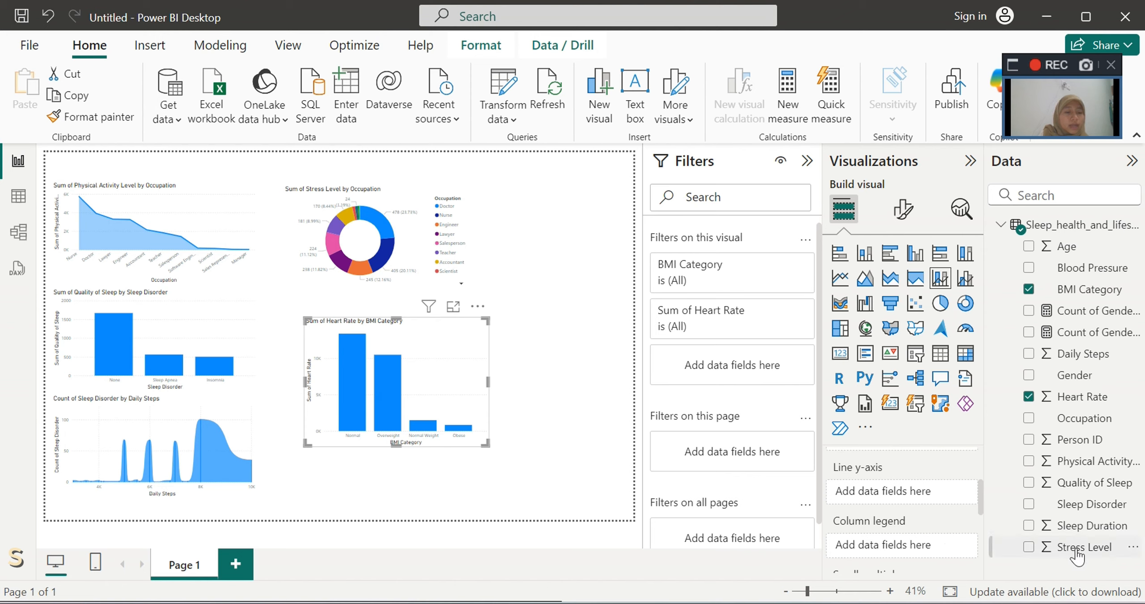
pyautogui.moveTo(1090, 530); pyautogui.dragTo(931, 492)
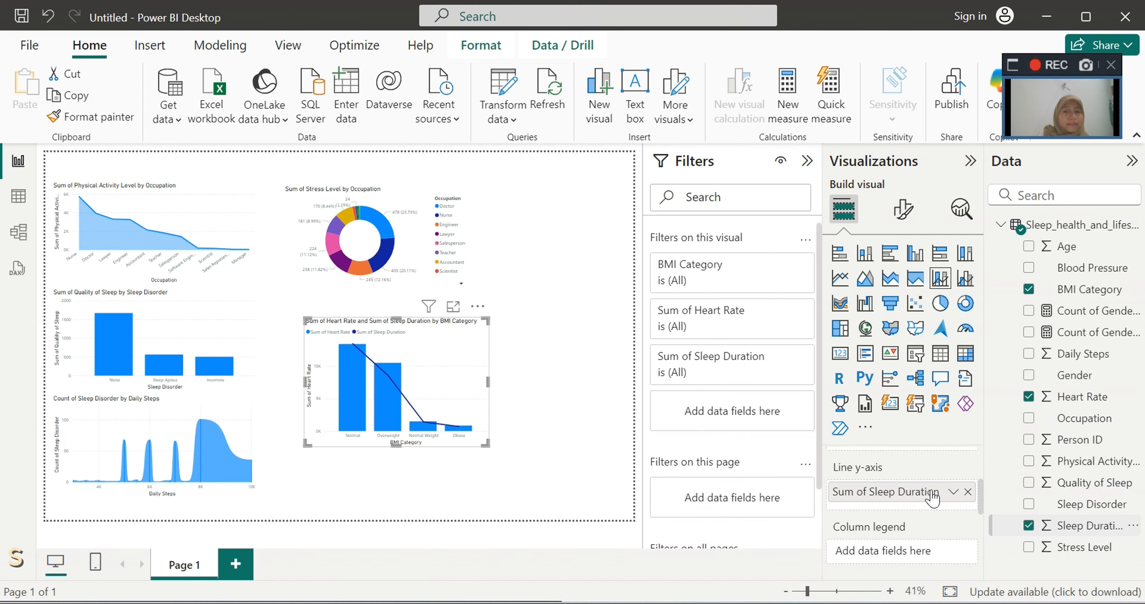
pyautogui.click(581, 378)
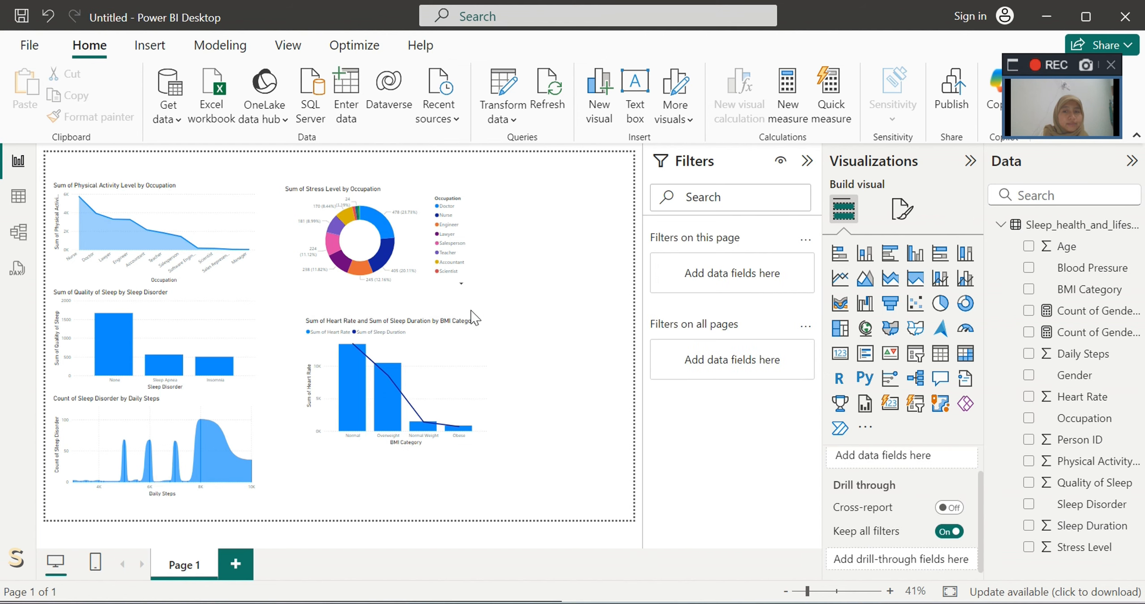
# Step: Move the donut chart and the BMI Category combo chart lower on the page and enlarge both, leaving them deselected
pyautogui.rightClick(478, 339)
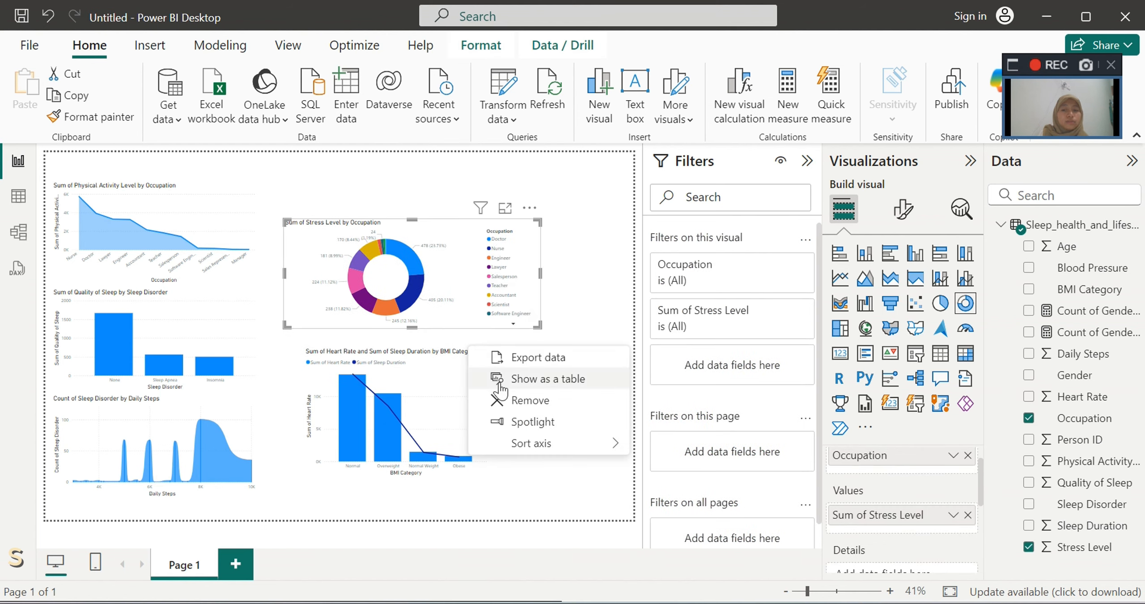
pyautogui.click(480, 357)
pyautogui.rightClick(483, 355)
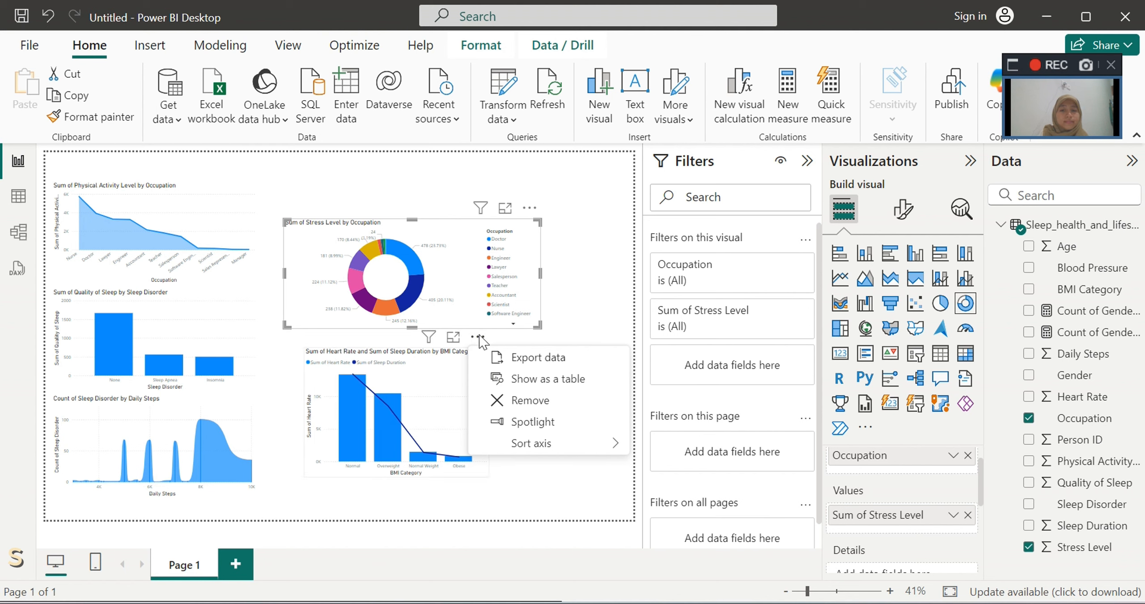
pyautogui.click(436, 426)
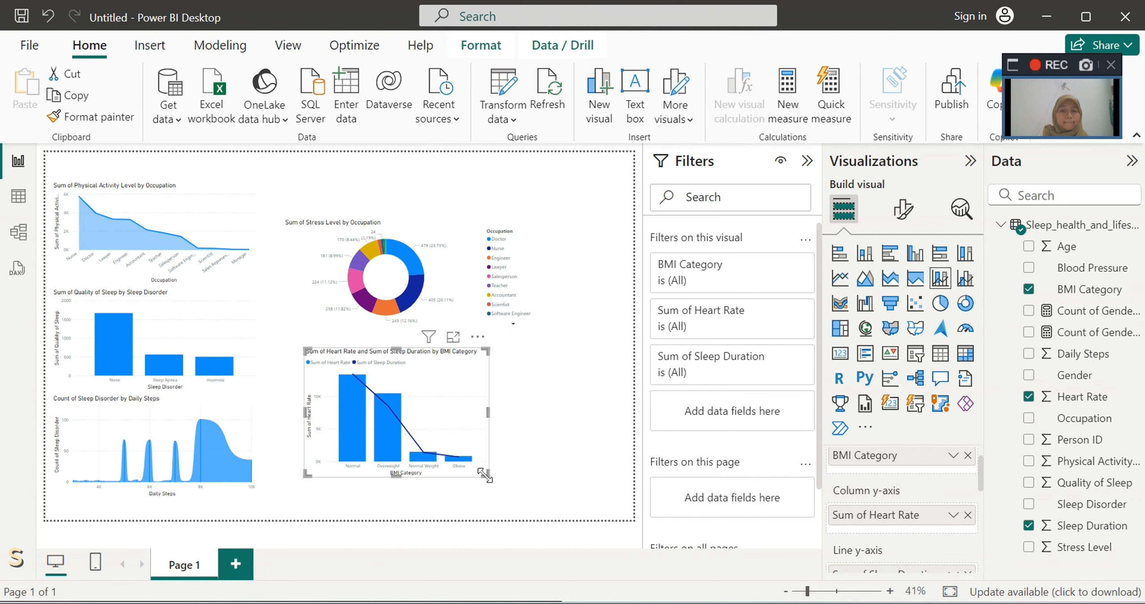
pyautogui.moveTo(484, 474); pyautogui.dragTo(525, 484)
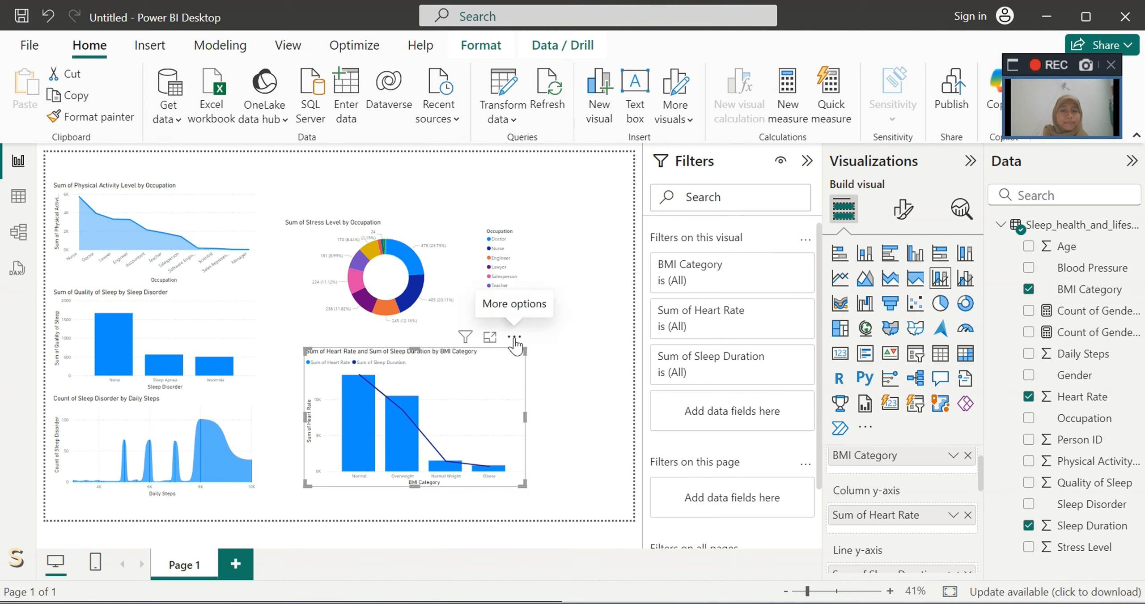
pyautogui.click(564, 339)
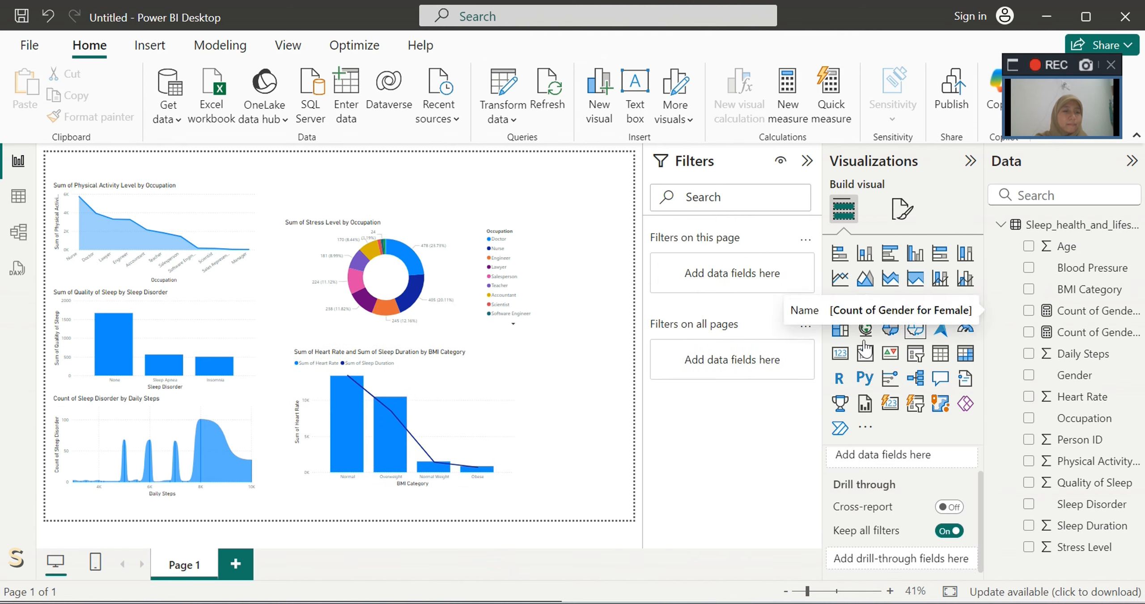
# Step: Add a card showing Count of Gender for Female, narrow it and place it beside the donut chart's legend
pyautogui.click(844, 351)
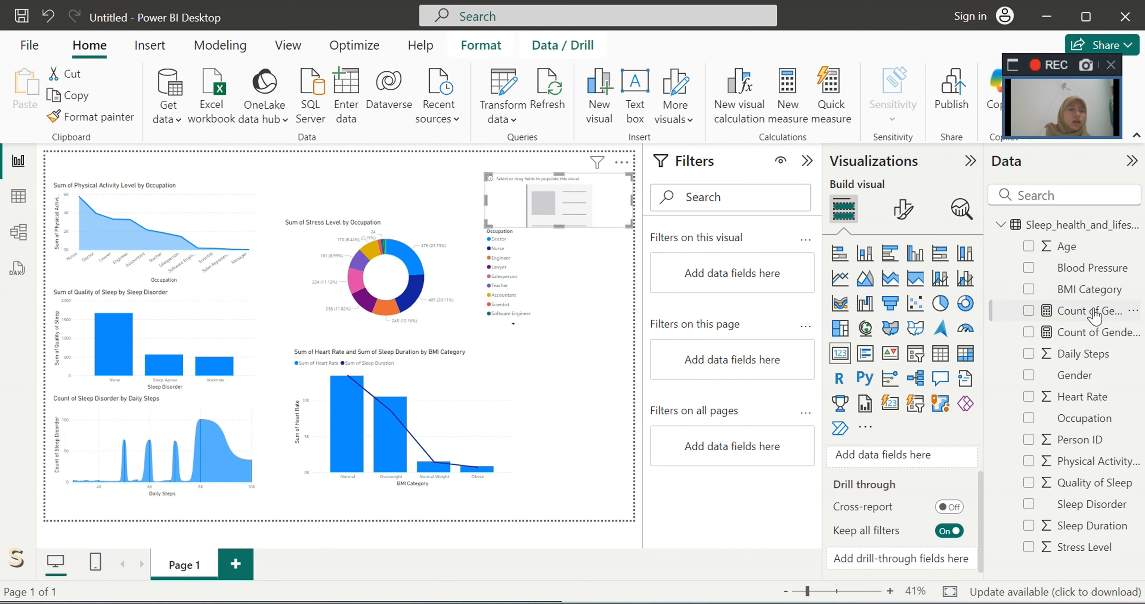
pyautogui.moveTo(1094, 315); pyautogui.dragTo(627, 195)
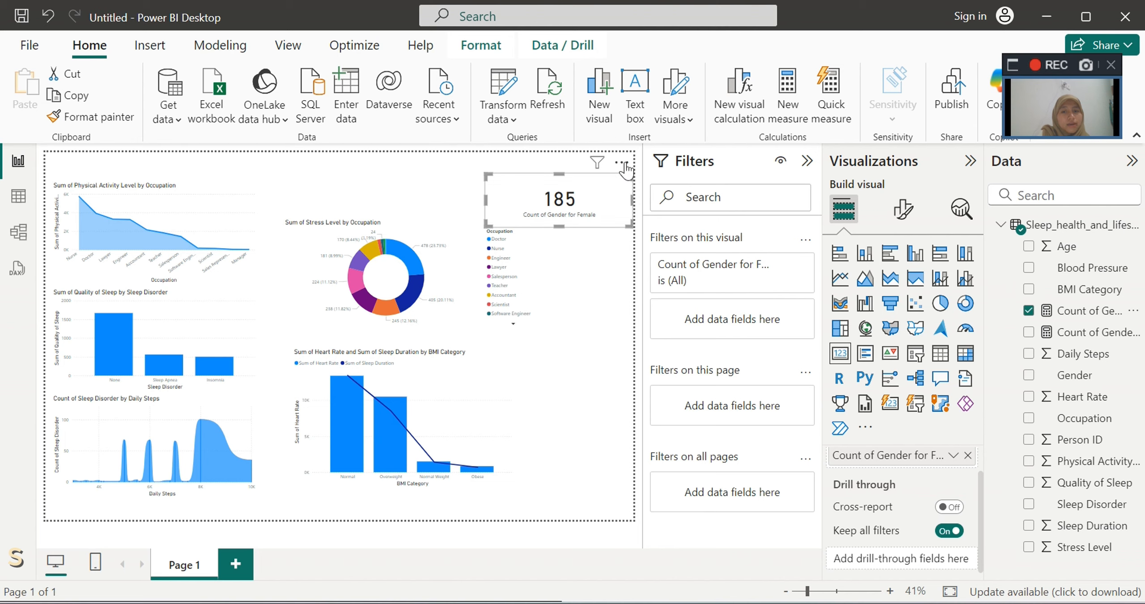
pyautogui.moveTo(626, 170); pyautogui.dragTo(620, 204)
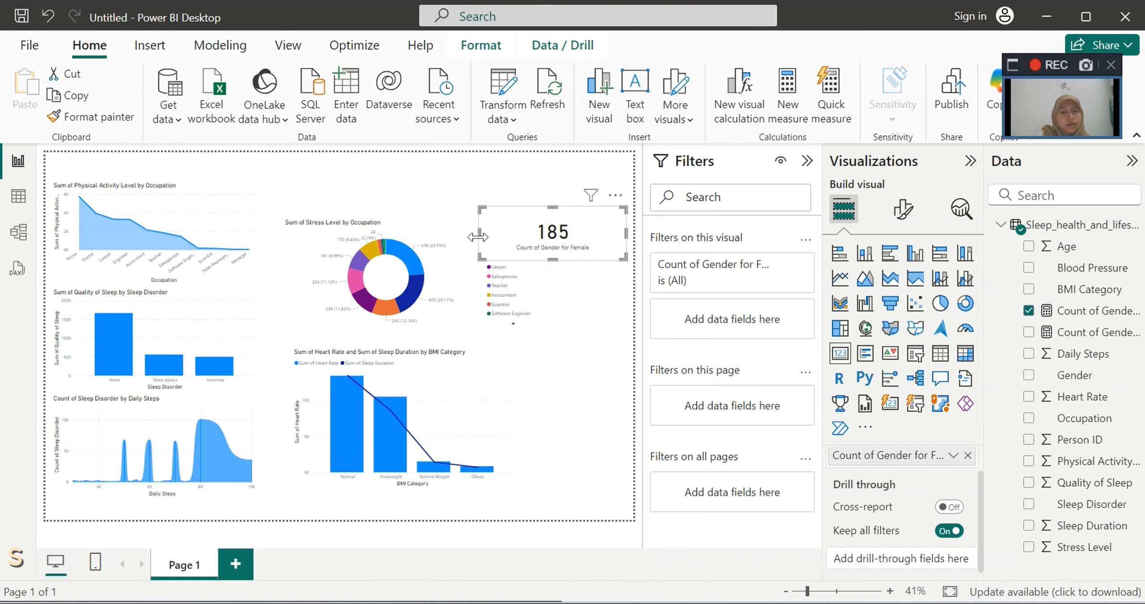
pyautogui.moveTo(478, 237); pyautogui.dragTo(550, 236)
pyautogui.click(566, 334)
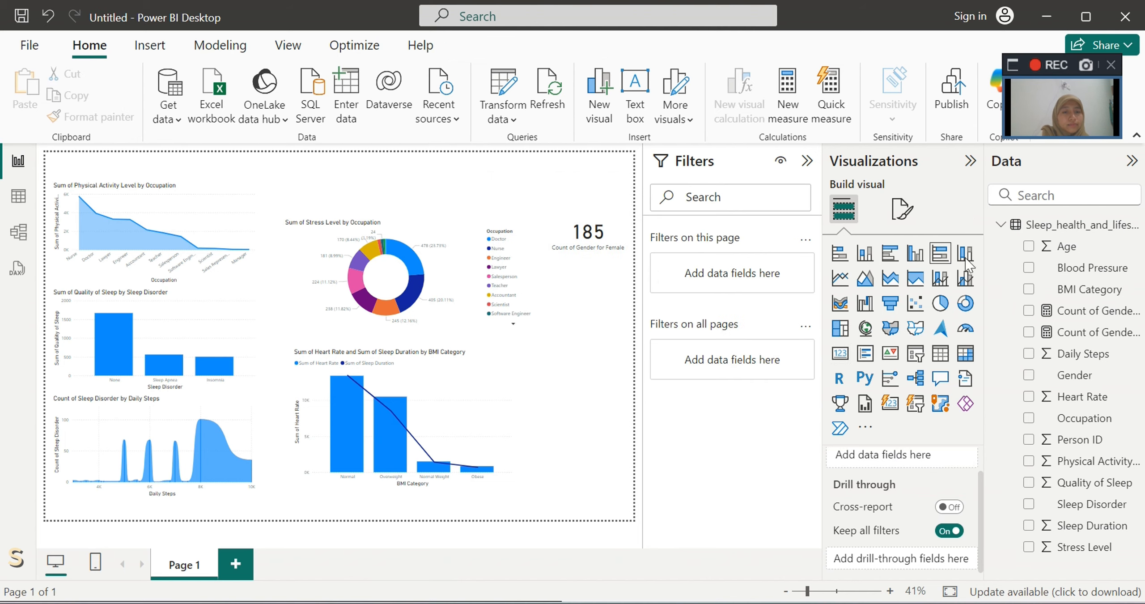
# Step: Add a second card showing Count of Gender for Male and place it just below the female count card
pyautogui.click(840, 353)
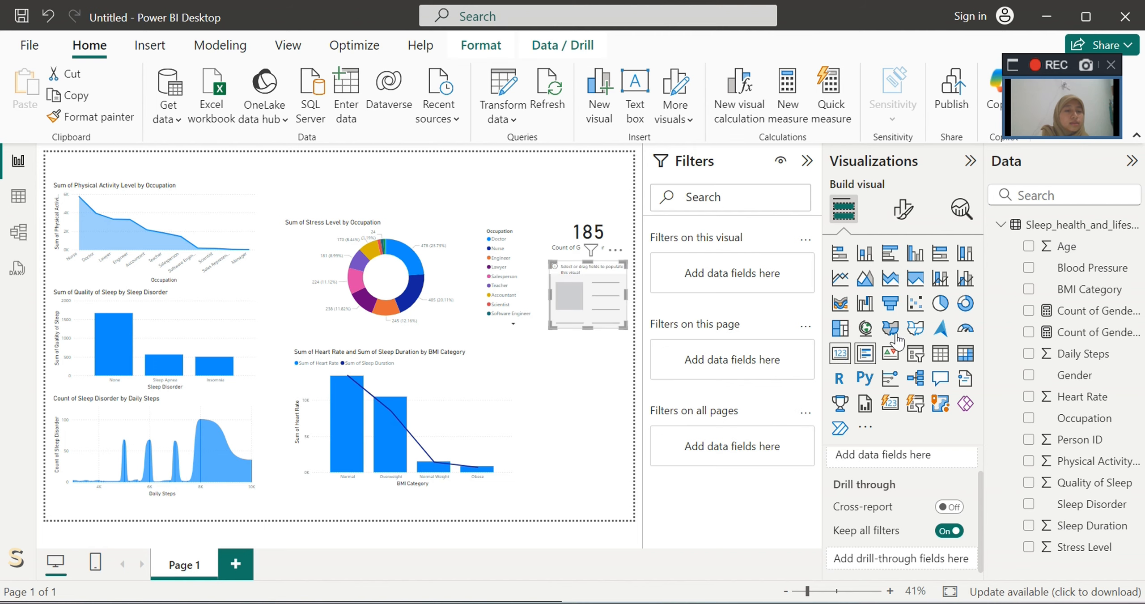
pyautogui.moveTo(1091, 333); pyautogui.dragTo(607, 298)
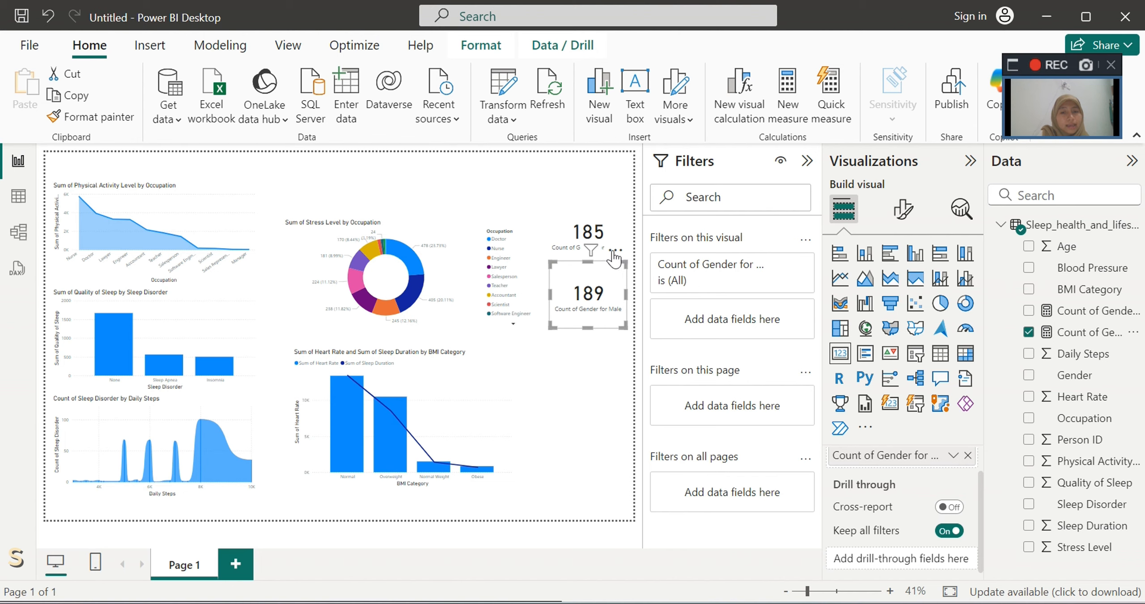
pyautogui.moveTo(614, 253); pyautogui.dragTo(616, 267)
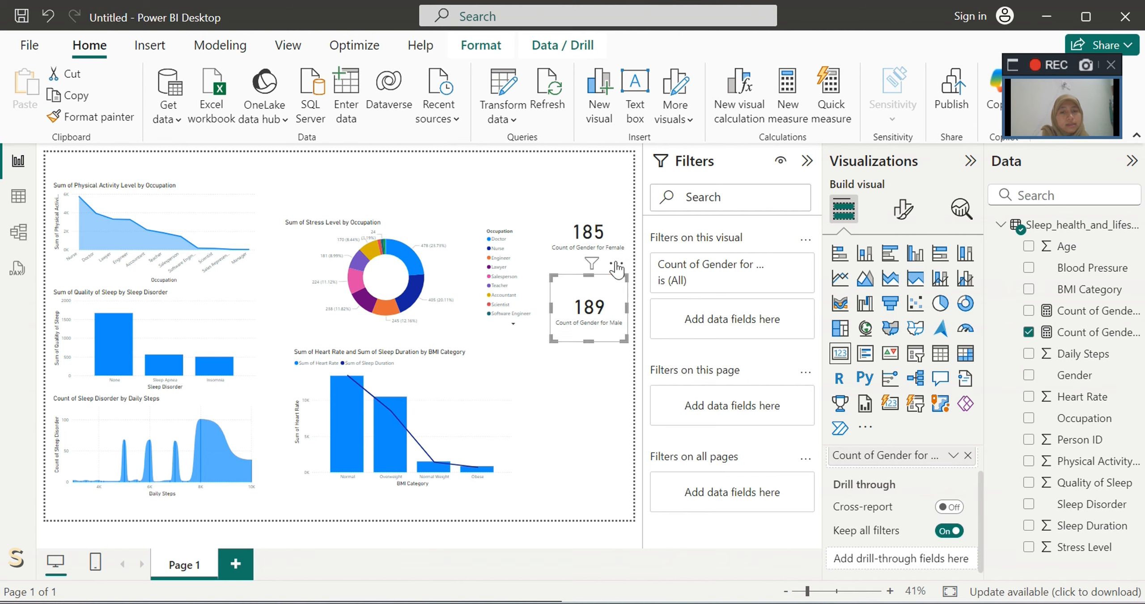
pyautogui.click(602, 387)
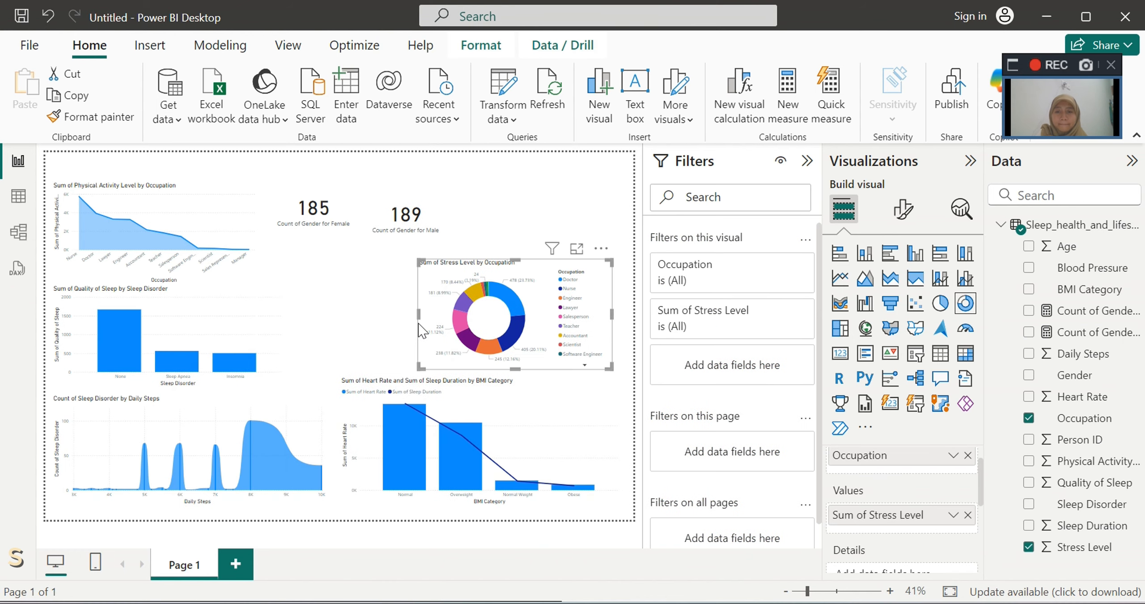
# Step: Widen the Stress Level donut chart toward the page center and move the Physical Activity Level chart down to the same row
pyautogui.click(418, 325)
pyautogui.moveTo(417, 316); pyautogui.dragTo(397, 316)
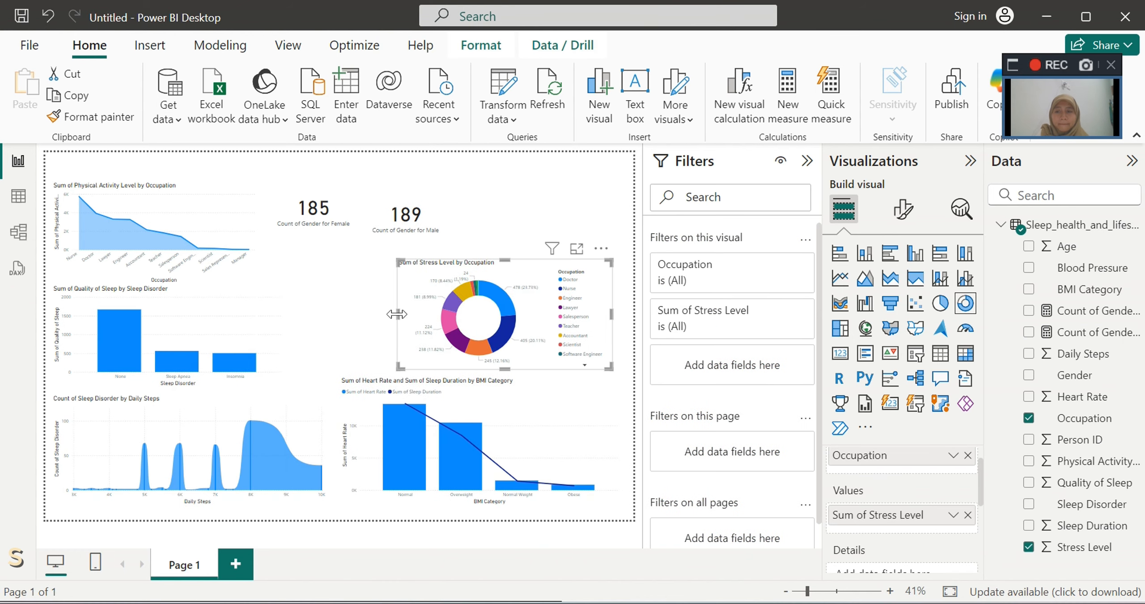
pyautogui.click(219, 215)
pyautogui.moveTo(252, 228); pyautogui.dragTo(253, 246)
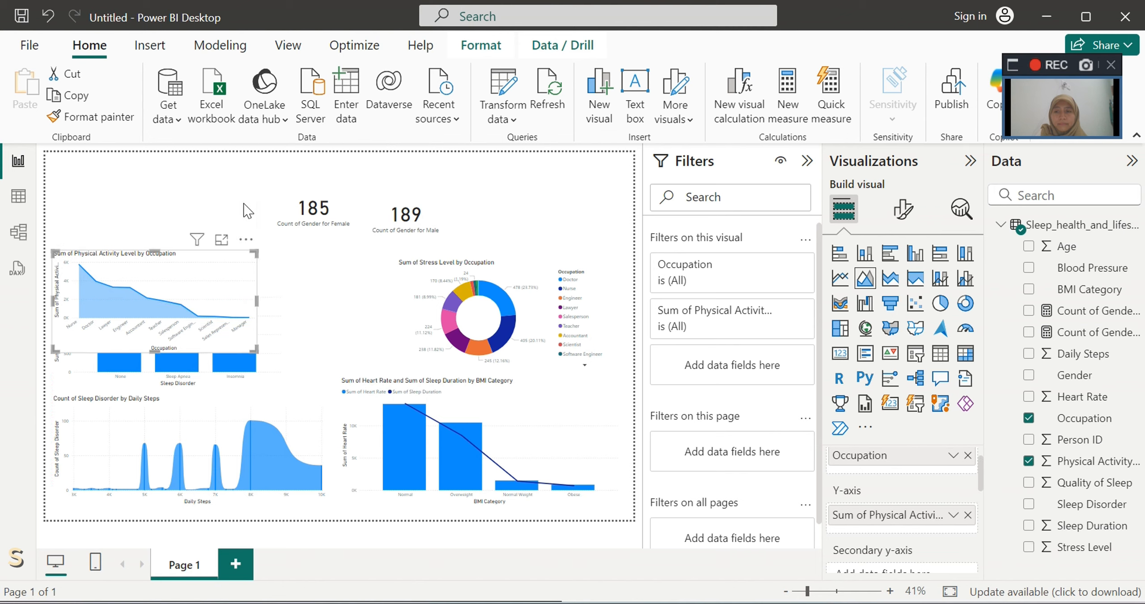
# Step: Place the female and male count cards side by side above the Physical Activity Level chart
pyautogui.moveTo(344, 214); pyautogui.dragTo(139, 232)
pyautogui.click(432, 211)
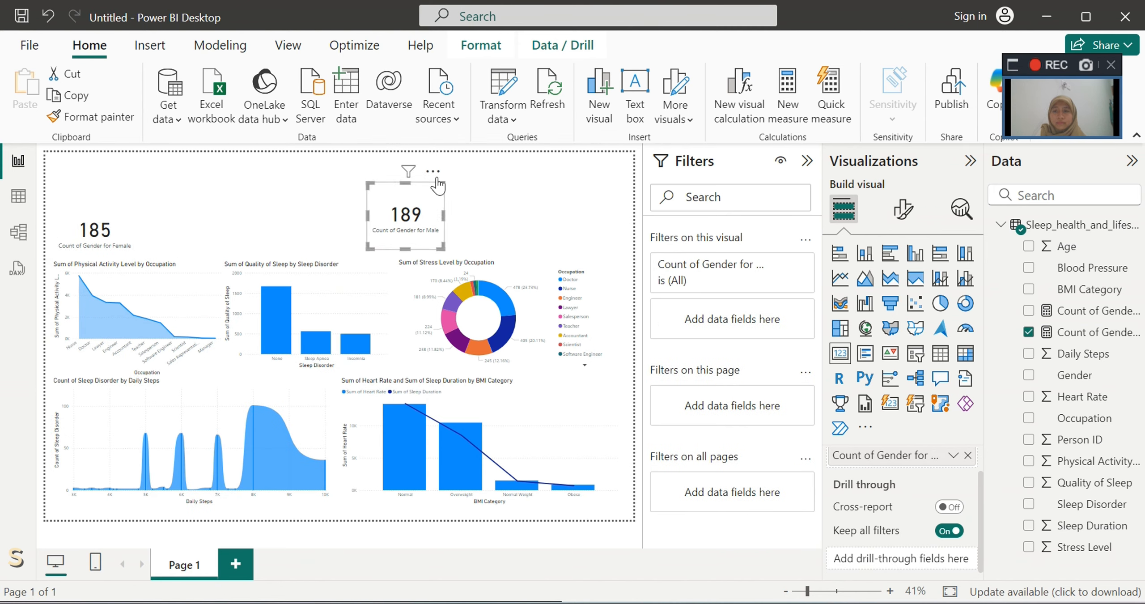
pyautogui.moveTo(431, 176); pyautogui.dragTo(215, 204)
pyautogui.moveTo(184, 271); pyautogui.dragTo(183, 258)
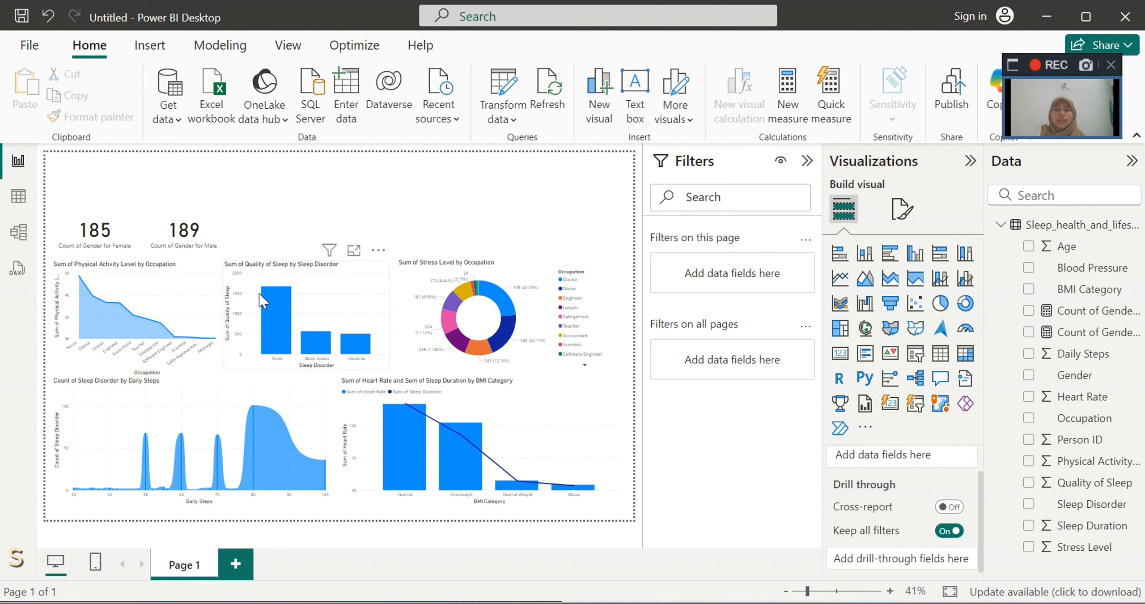
# Step: Try the Accessible Orchid theme on the report
pyautogui.click(287, 46)
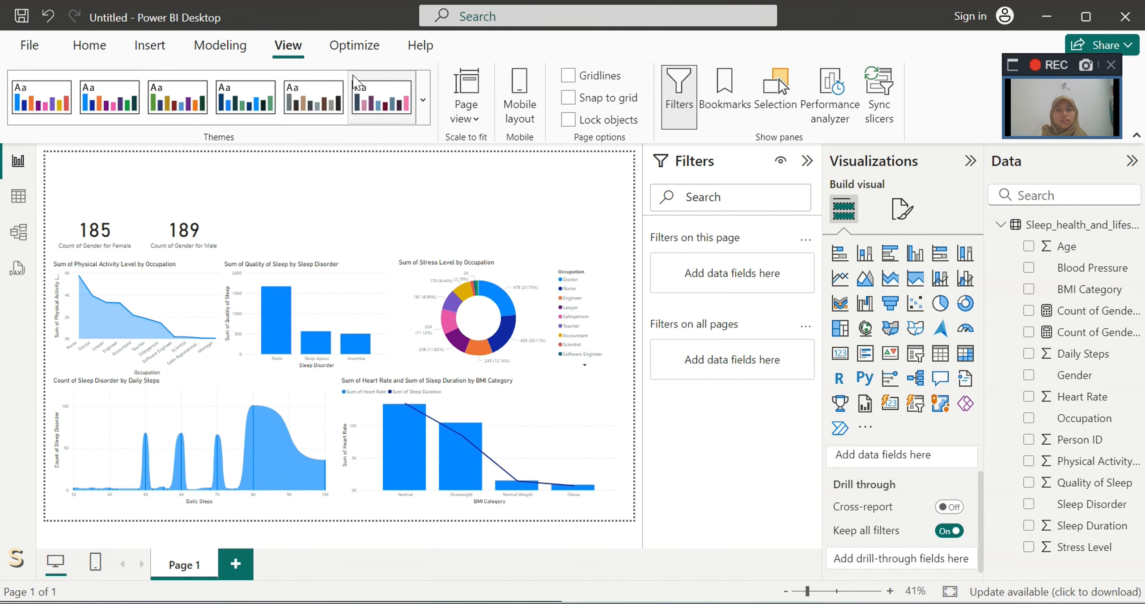
pyautogui.click(380, 112)
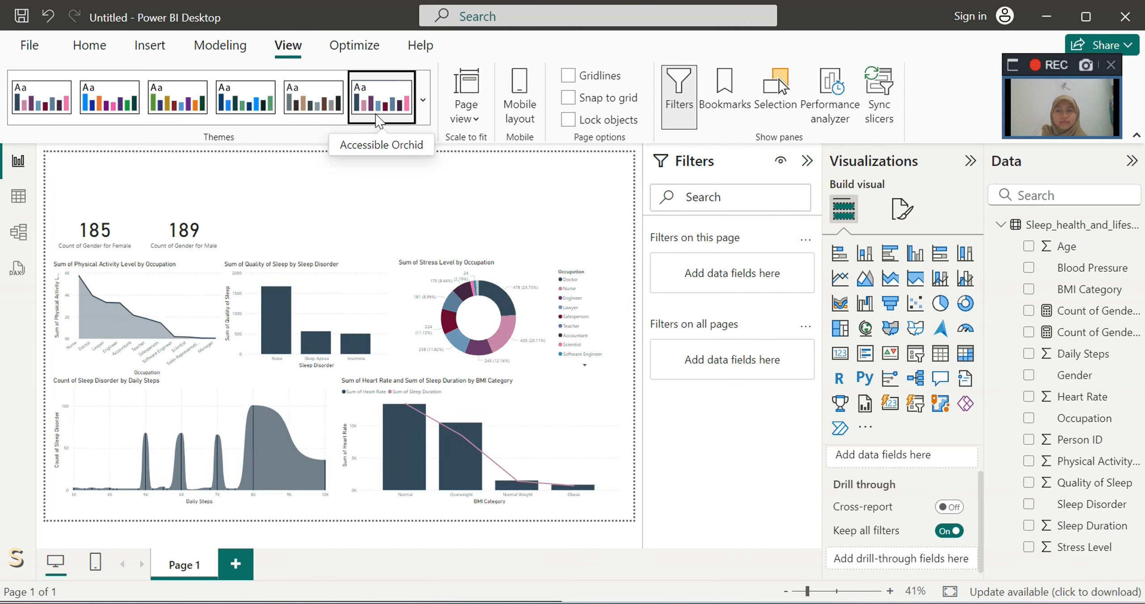
pyautogui.hotkey('ctrl', 'z')
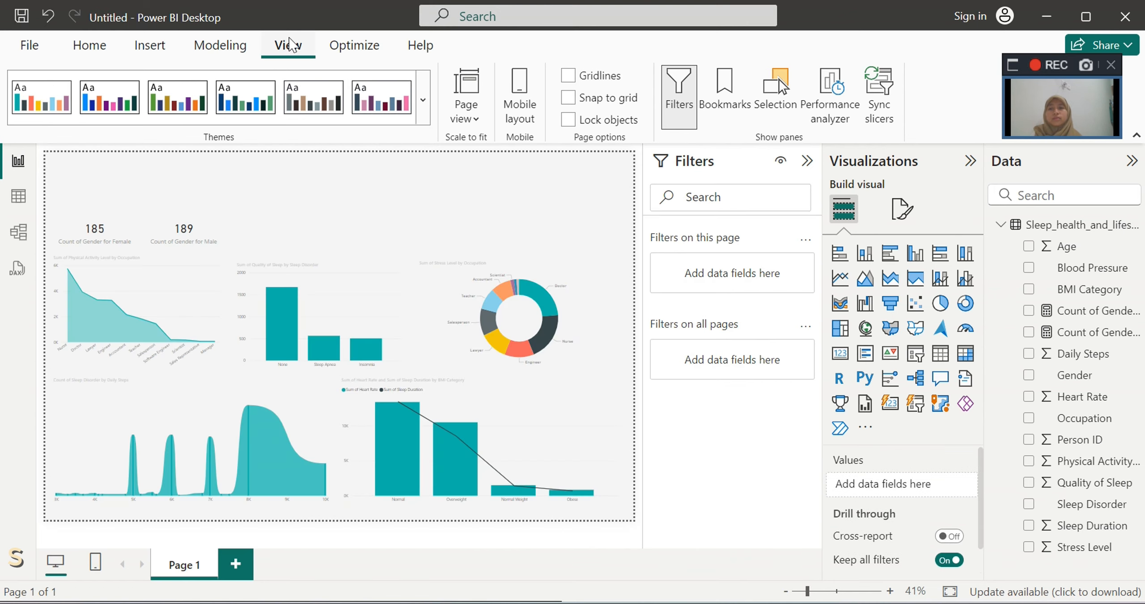
# Step: Apply the Frontier theme to the report
pyautogui.click(423, 100)
pyautogui.scroll(-3, 307, 331)
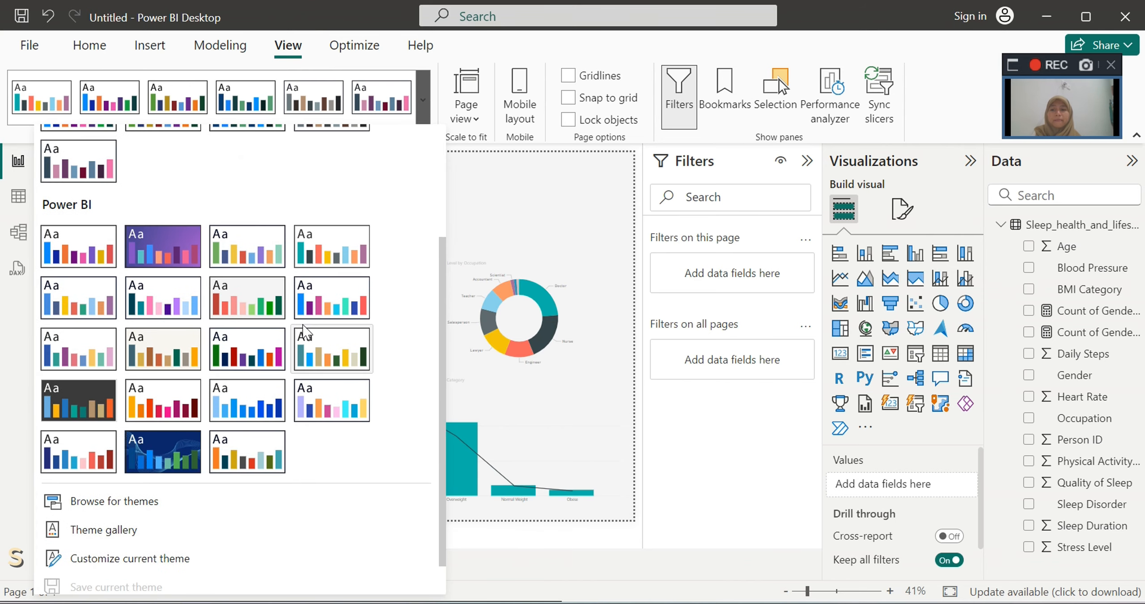
pyautogui.click(154, 350)
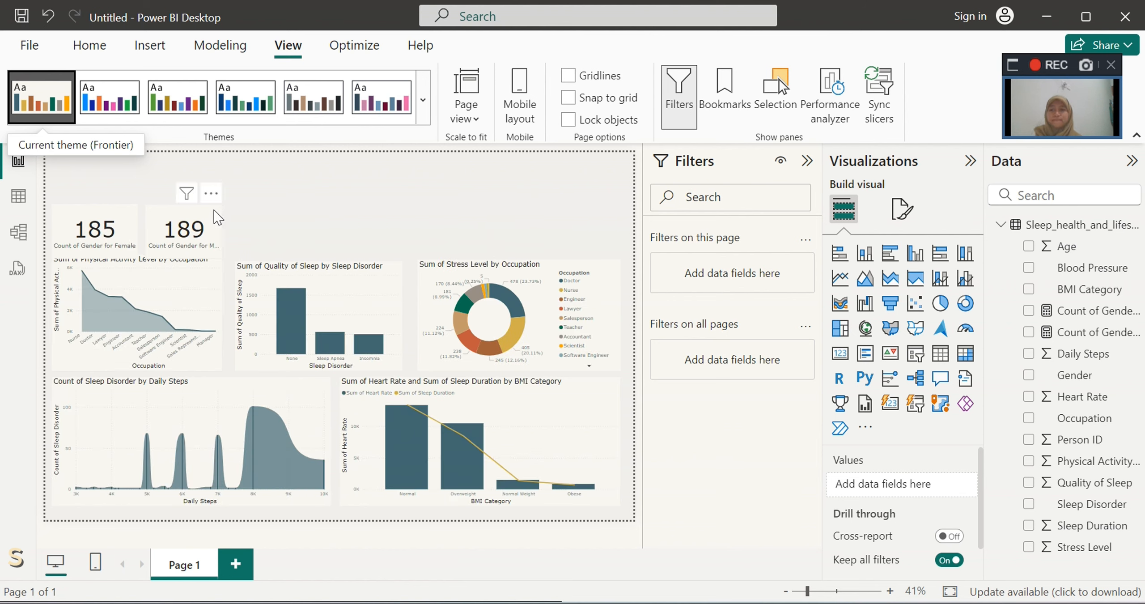
# Step: Adjust the two gender-count cards so their labels fit and they clear the Physical Activity Level chart's title
pyautogui.click(226, 230)
pyautogui.moveTo(222, 230); pyautogui.dragTo(197, 253)
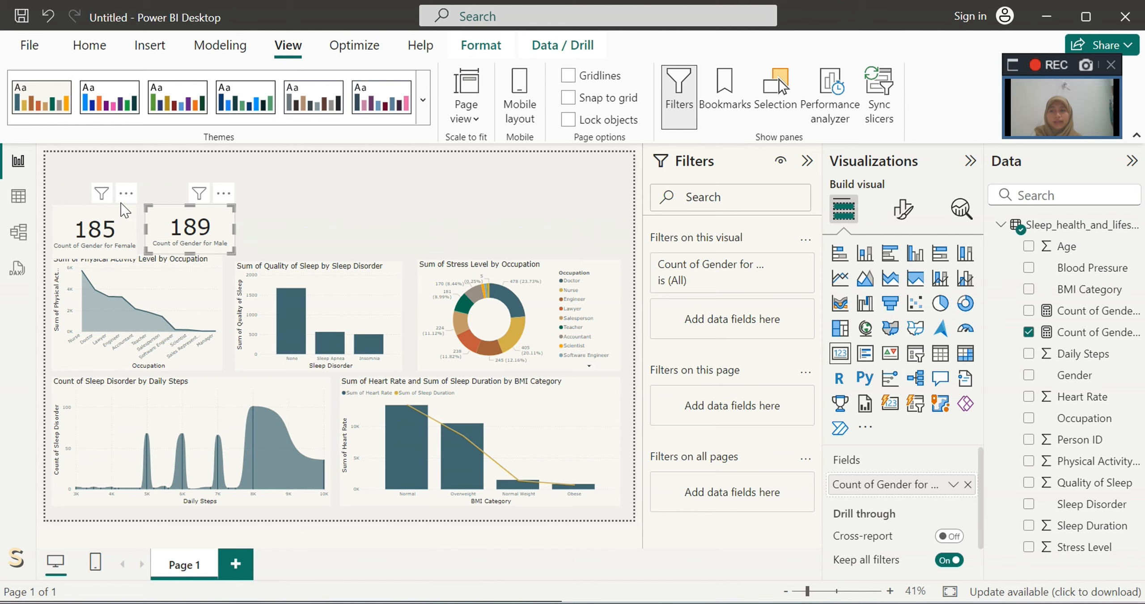
pyautogui.click(121, 233)
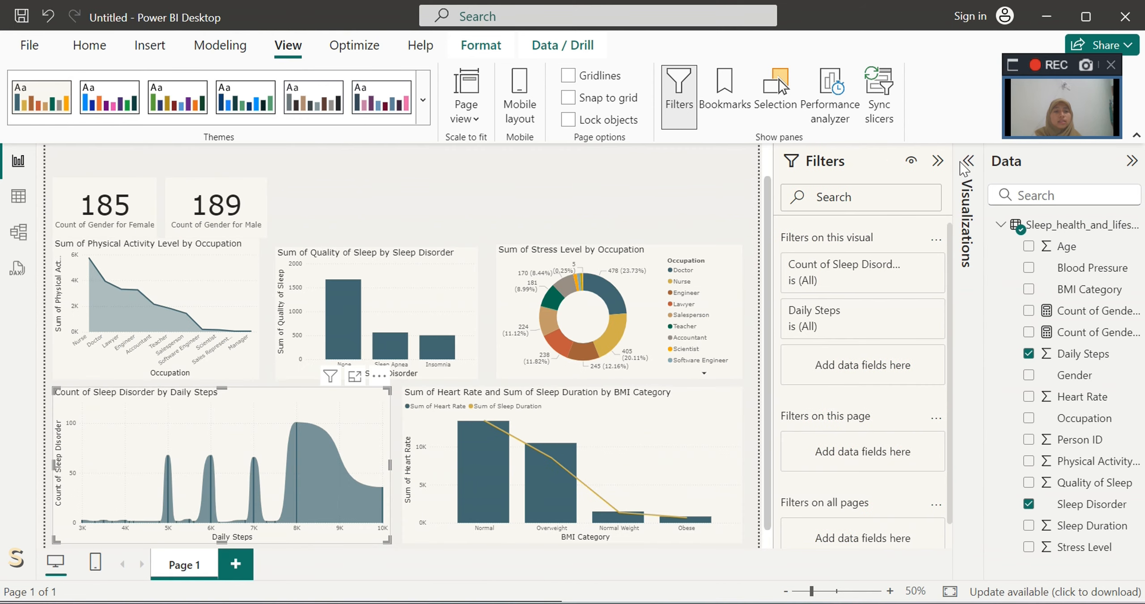
# Step: Turn on the shadow effect for the Count of Sleep Disorder by Daily Steps ribbon chart
pyautogui.click(966, 162)
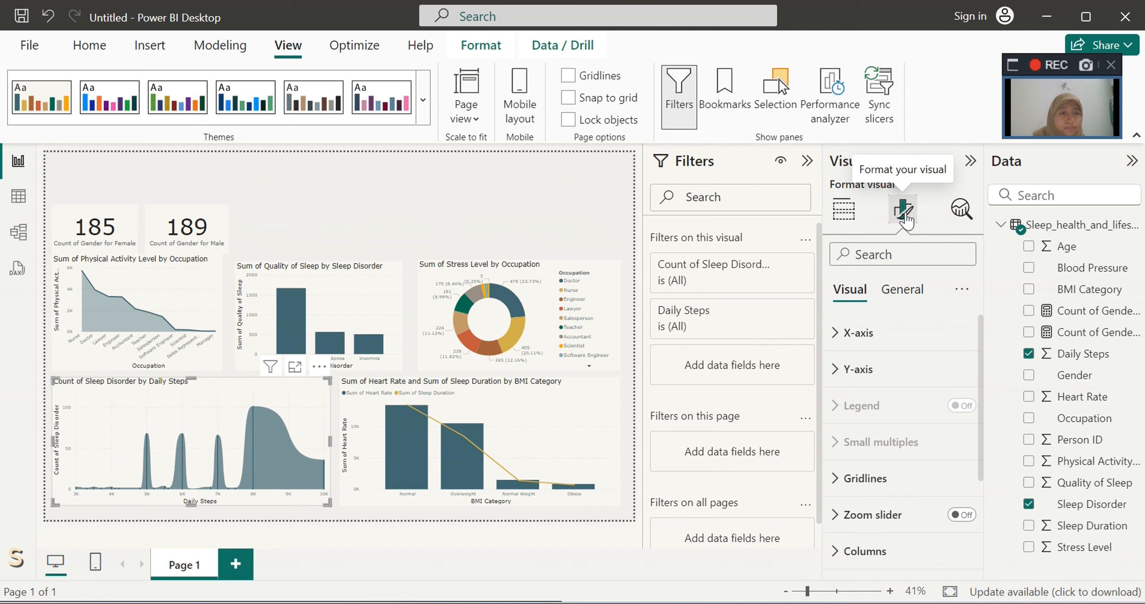
pyautogui.scroll(-2, 882, 478)
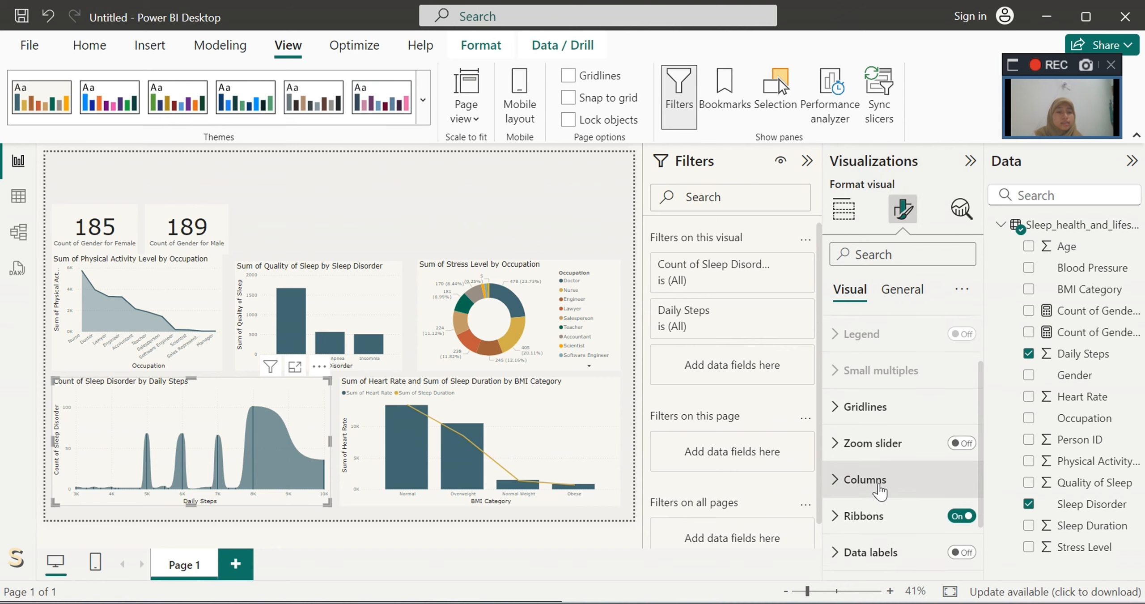
pyautogui.click(908, 291)
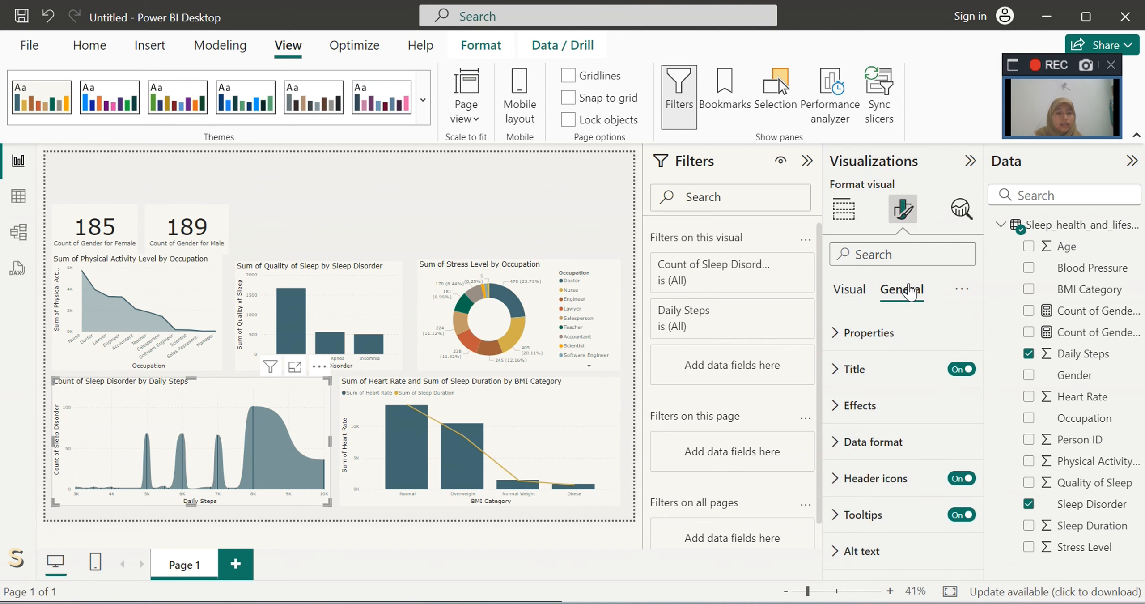
pyautogui.click(872, 414)
pyautogui.scroll(-3, 877, 418)
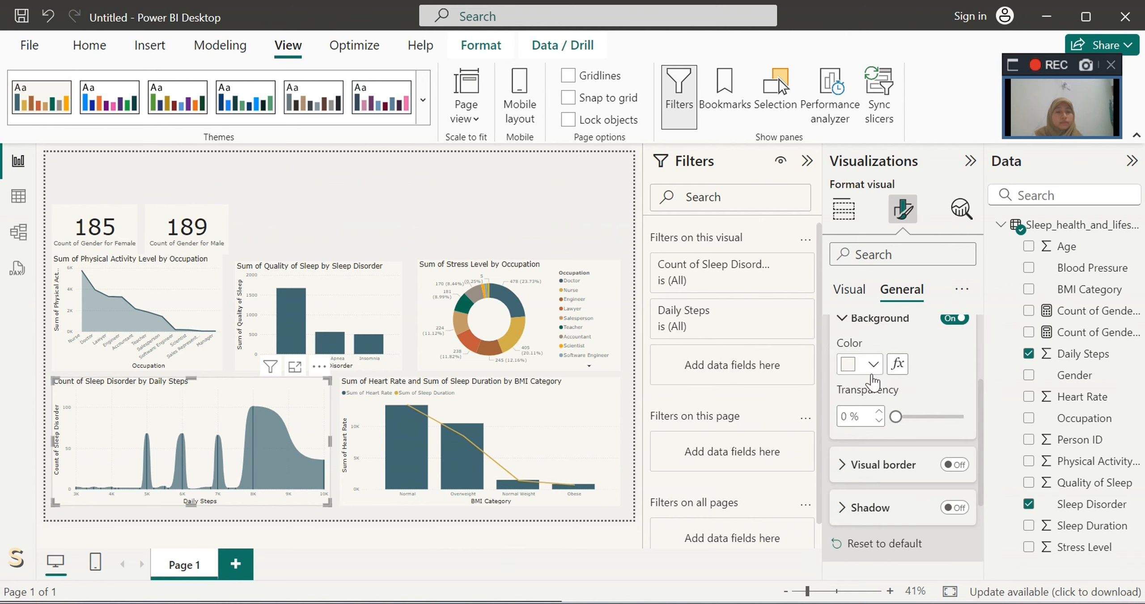
pyautogui.click(952, 509)
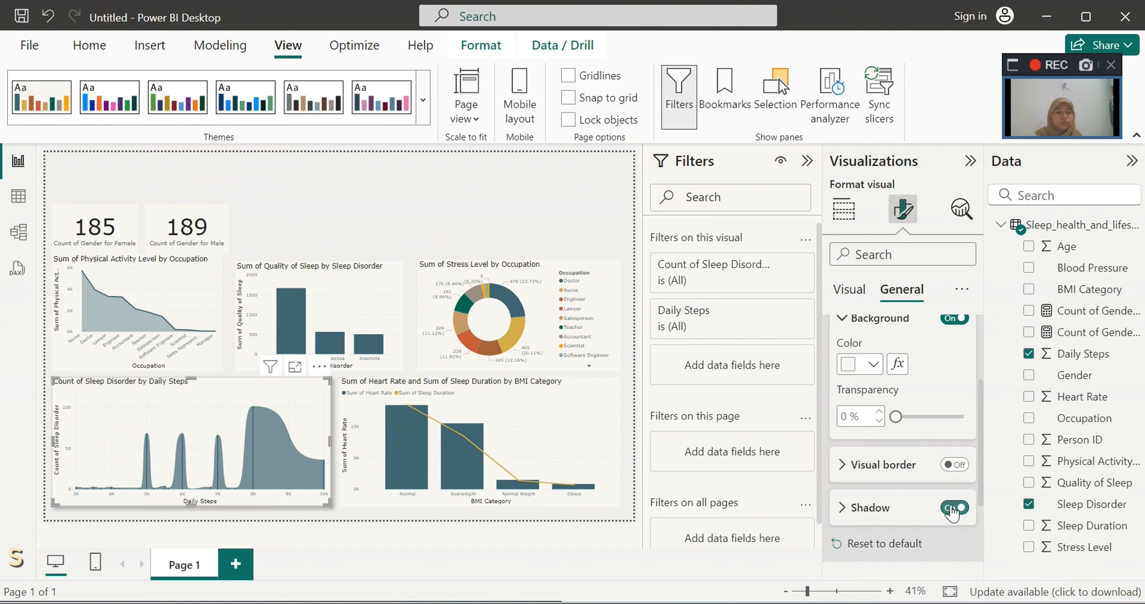
# Step: Set the position of the ribbon chart's shadow to Center
pyautogui.click(870, 507)
pyautogui.scroll(-3, 908, 501)
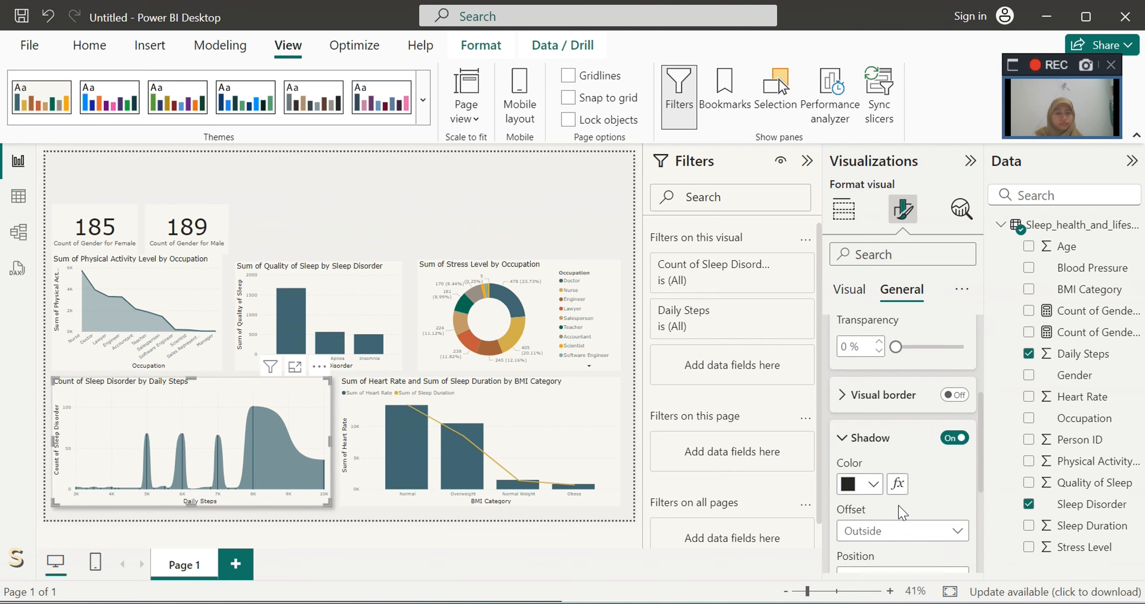
pyautogui.click(917, 488)
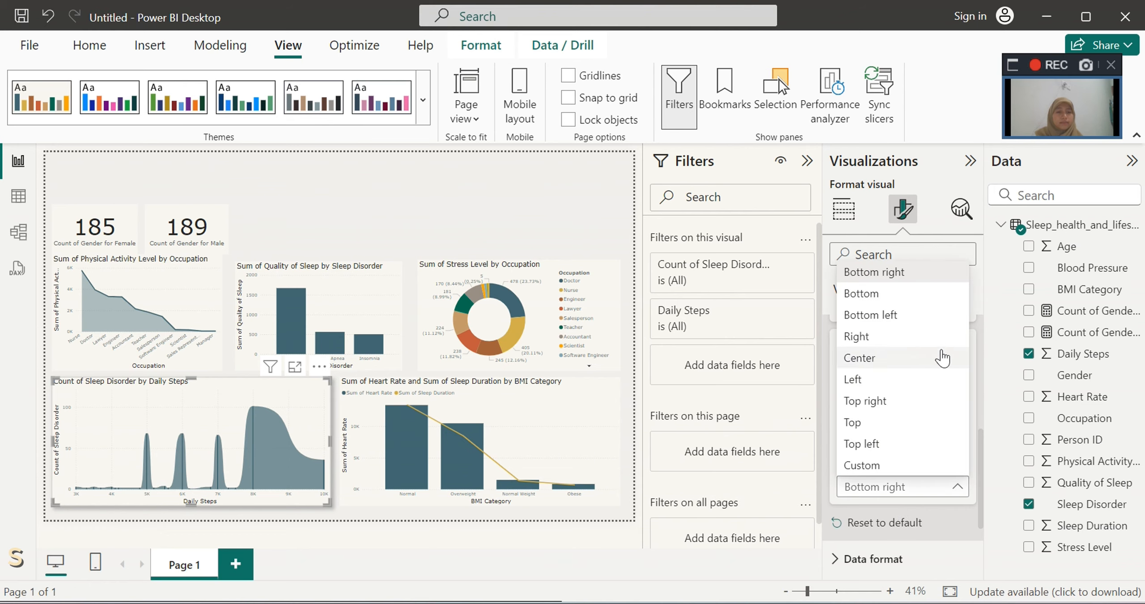
pyautogui.click(913, 358)
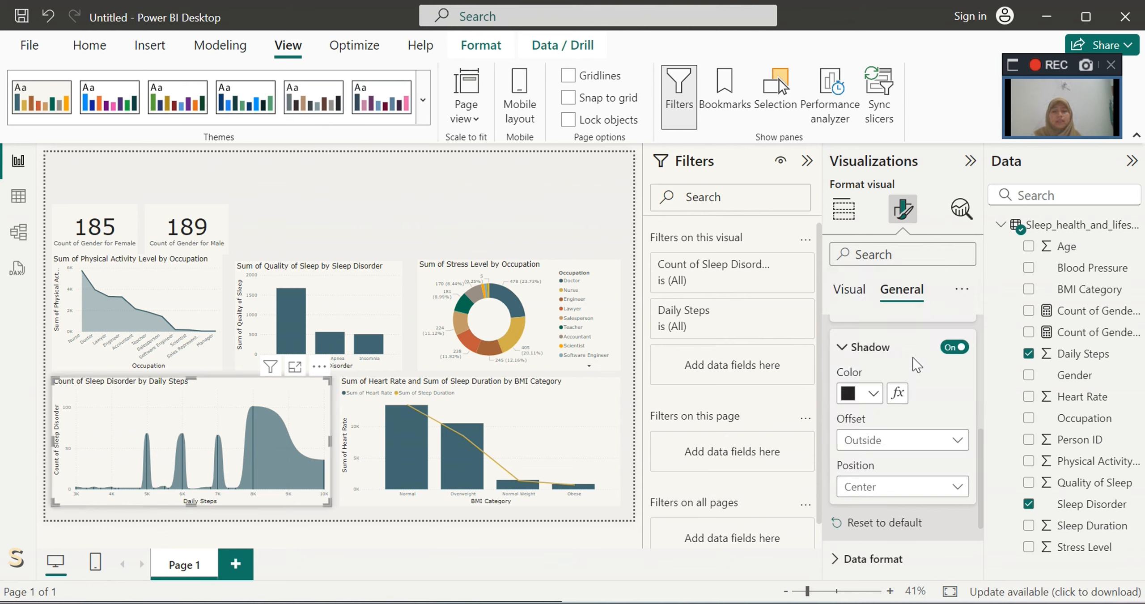
# Step: Turn on the shadow for the Heart Rate and Sleep Duration by BMI Category combo chart, with its position set to Center
pyautogui.click(582, 227)
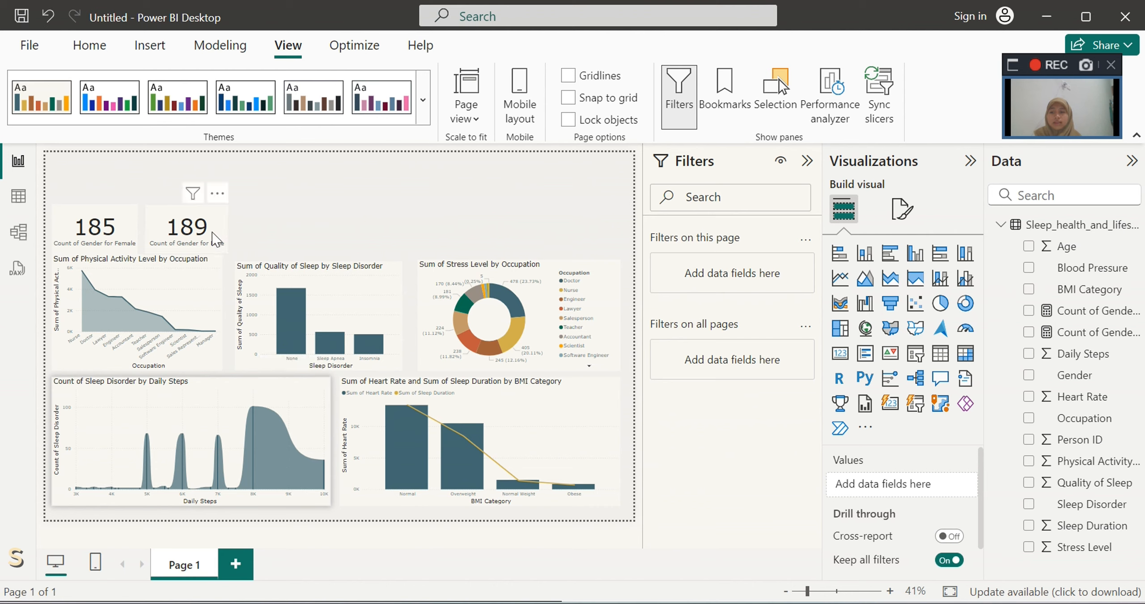
pyautogui.click(580, 396)
pyautogui.click(903, 209)
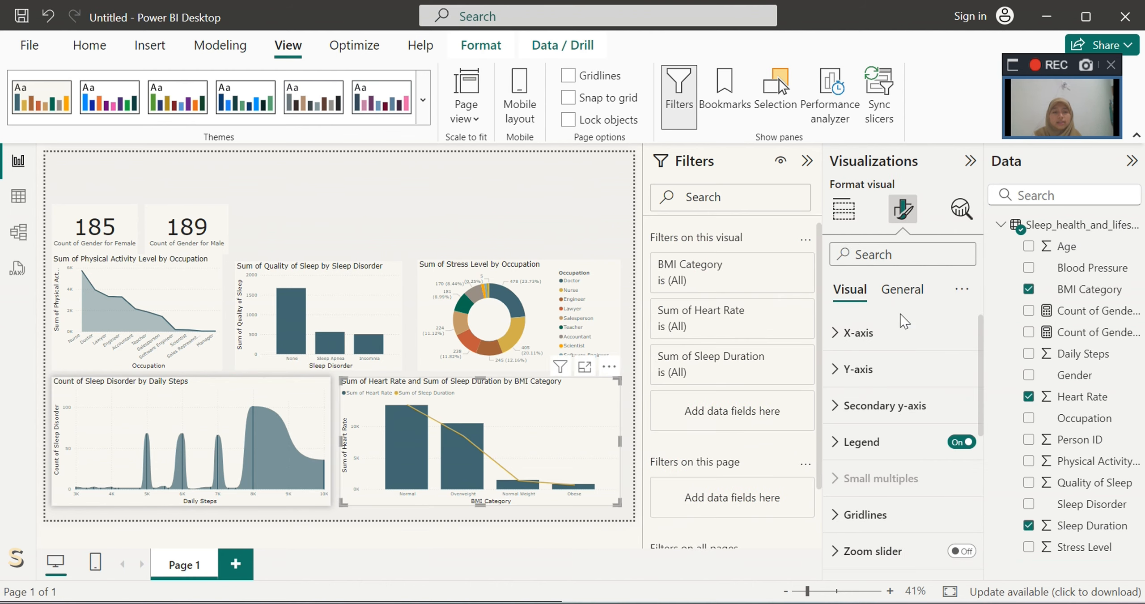
pyautogui.click(901, 290)
pyautogui.click(888, 407)
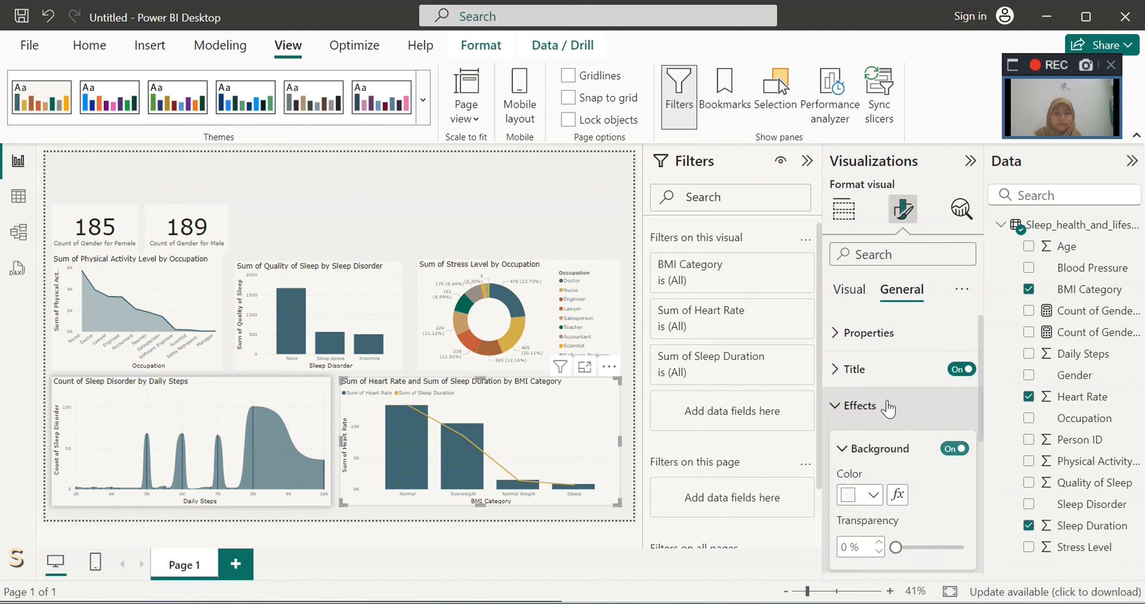
pyautogui.scroll(-5, 888, 407)
pyautogui.click(872, 429)
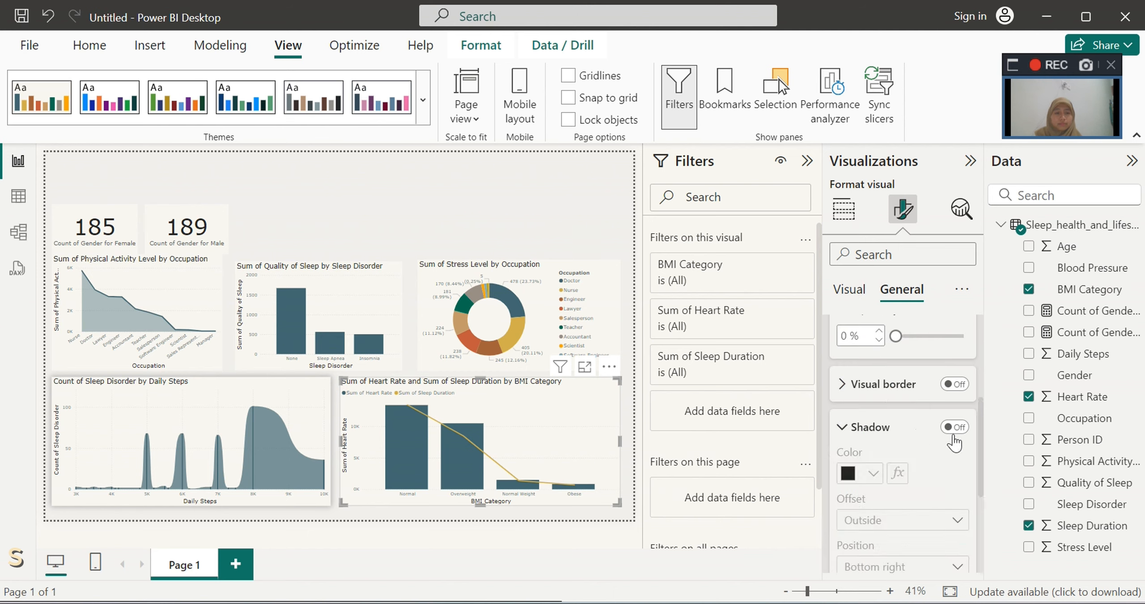
pyautogui.click(956, 428)
pyautogui.scroll(-3, 957, 432)
pyautogui.click(922, 445)
pyautogui.click(916, 316)
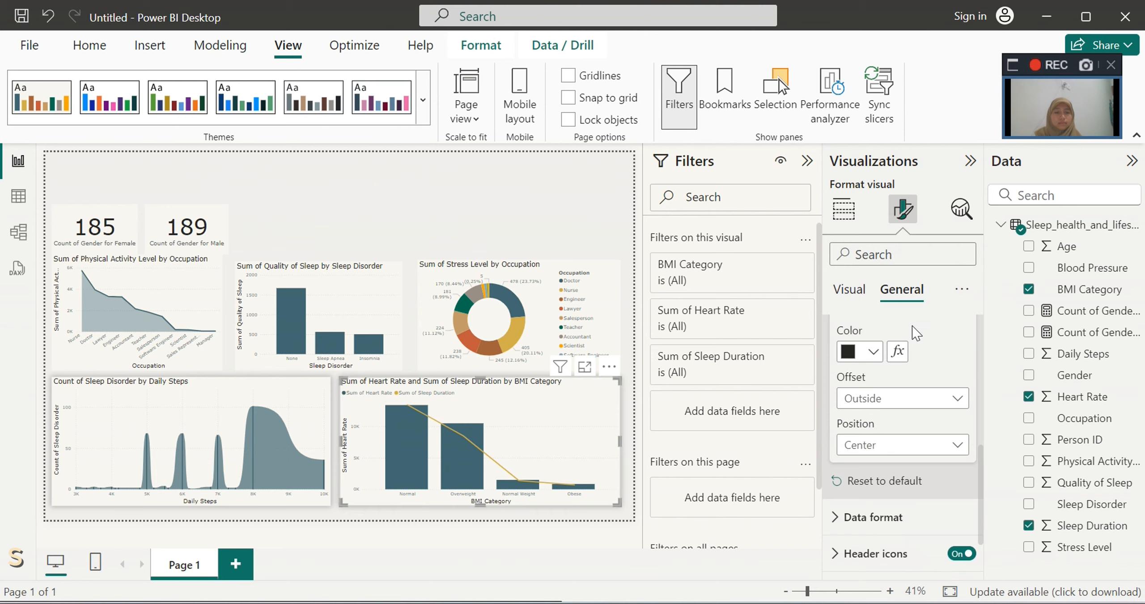
# Step: Turn on the shadow for the Stress Level by Occupation donut chart, with its position set to Center
pyautogui.click(602, 274)
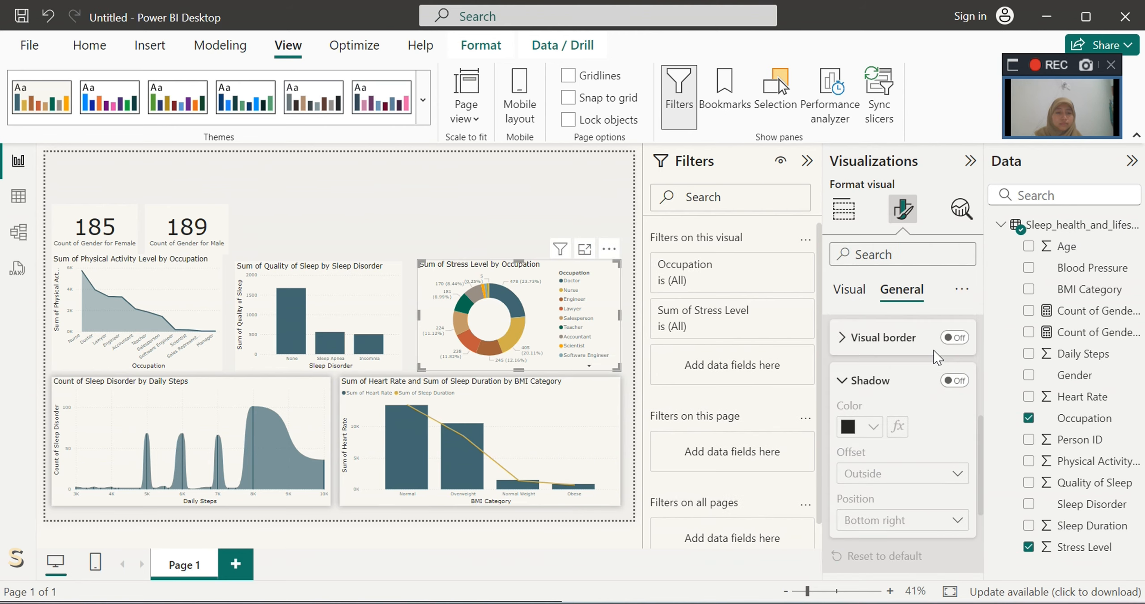
pyautogui.click(946, 518)
pyautogui.click(912, 390)
# Step: Turn on an outside shadow positioned at Center for the Quality of Sleep by Sleep Disorder column chart
pyautogui.click(336, 286)
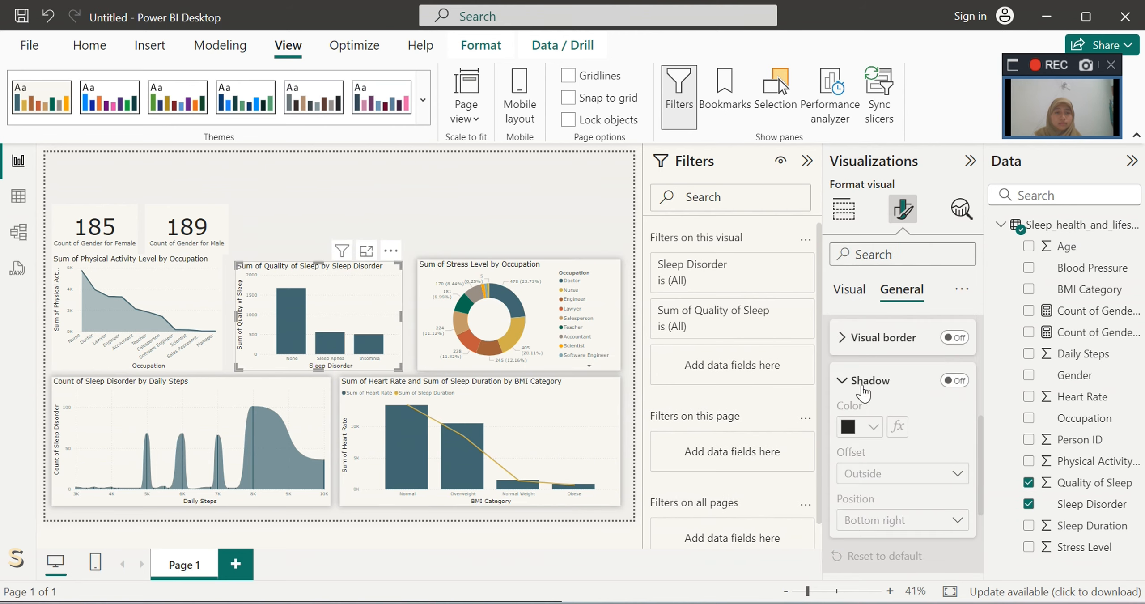
pyautogui.click(895, 473)
pyautogui.click(895, 494)
pyautogui.click(917, 520)
pyautogui.click(913, 390)
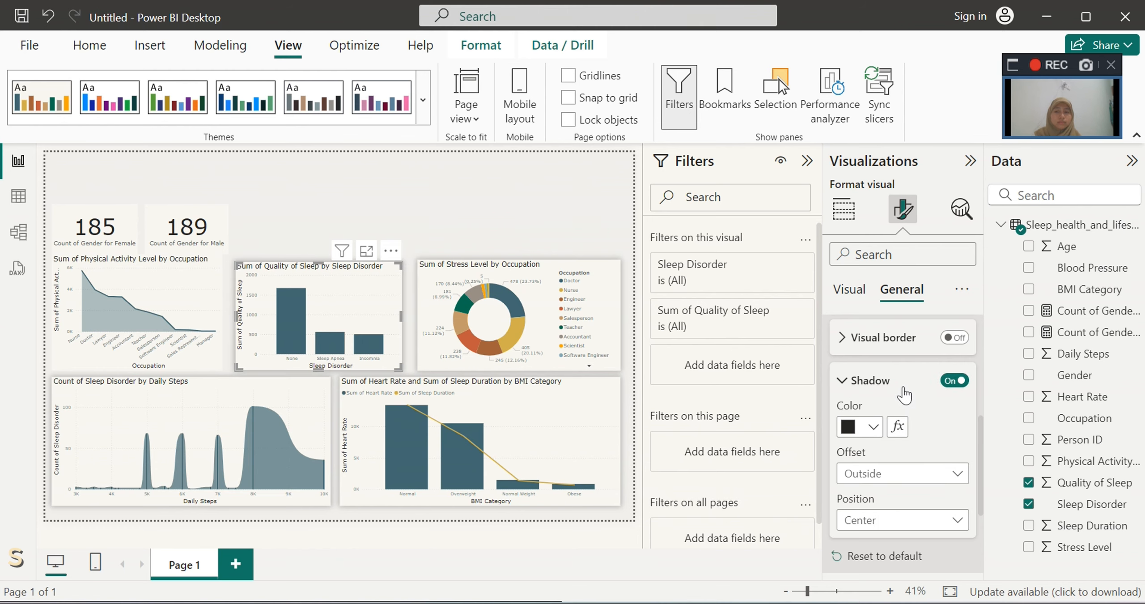
# Step: Turn on the shadow for the Physical Activity Level by Occupation area chart, with its position set to Center
pyautogui.click(179, 313)
pyautogui.click(954, 380)
pyautogui.click(902, 520)
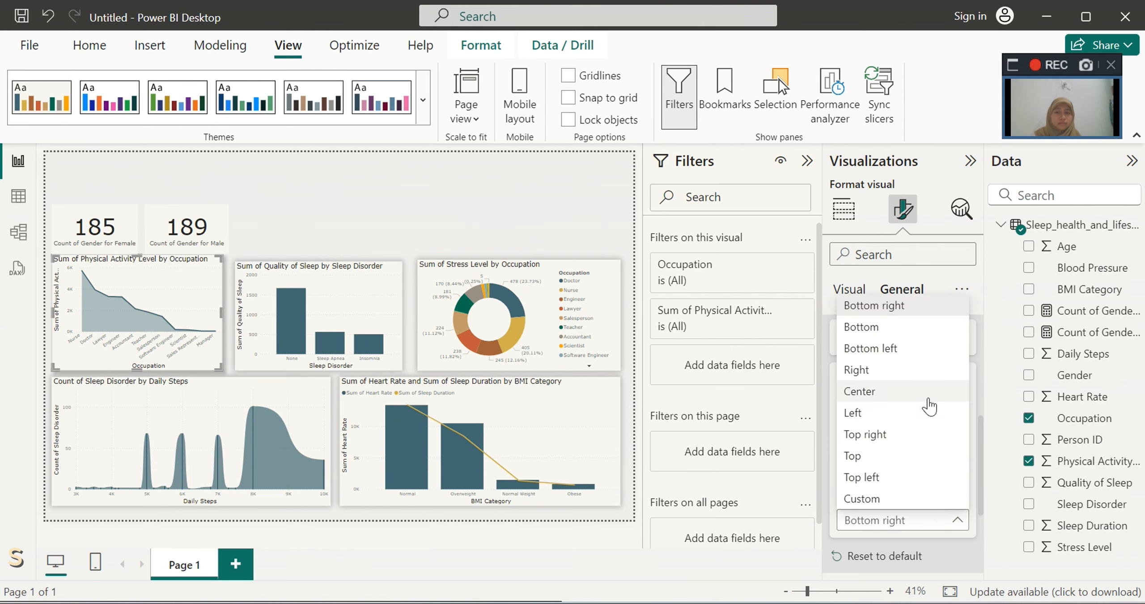
pyautogui.click(912, 390)
# Step: Move the Count of Gender for Male card above the donut chart, aligned with that chart's right edge and level with the female card
pyautogui.click(538, 185)
pyautogui.moveTo(213, 197); pyautogui.dragTo(606, 191)
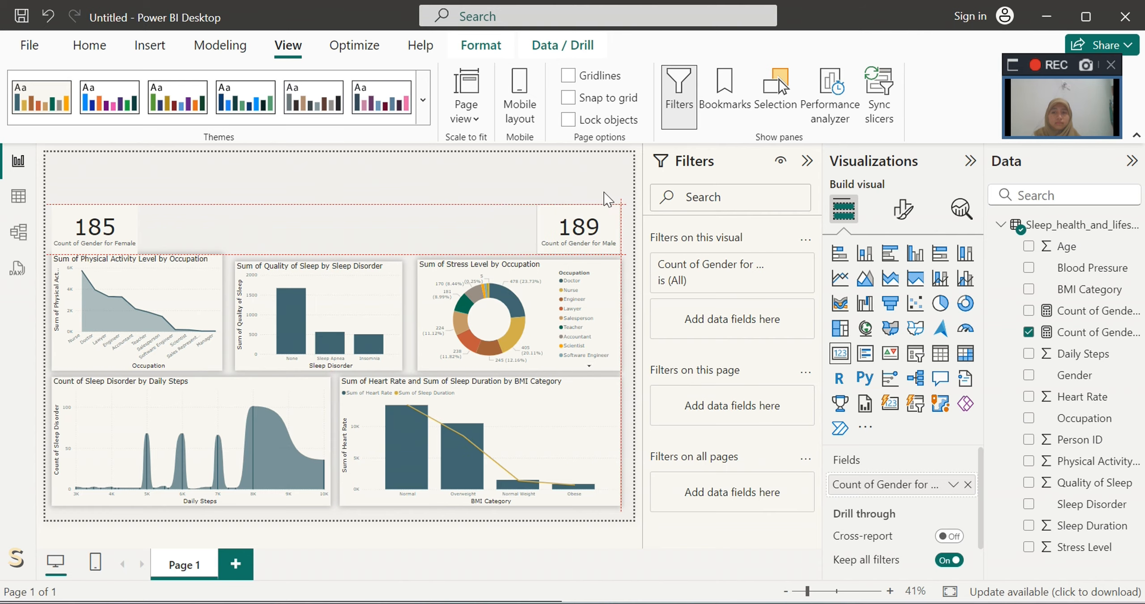
pyautogui.click(970, 161)
pyautogui.click(968, 161)
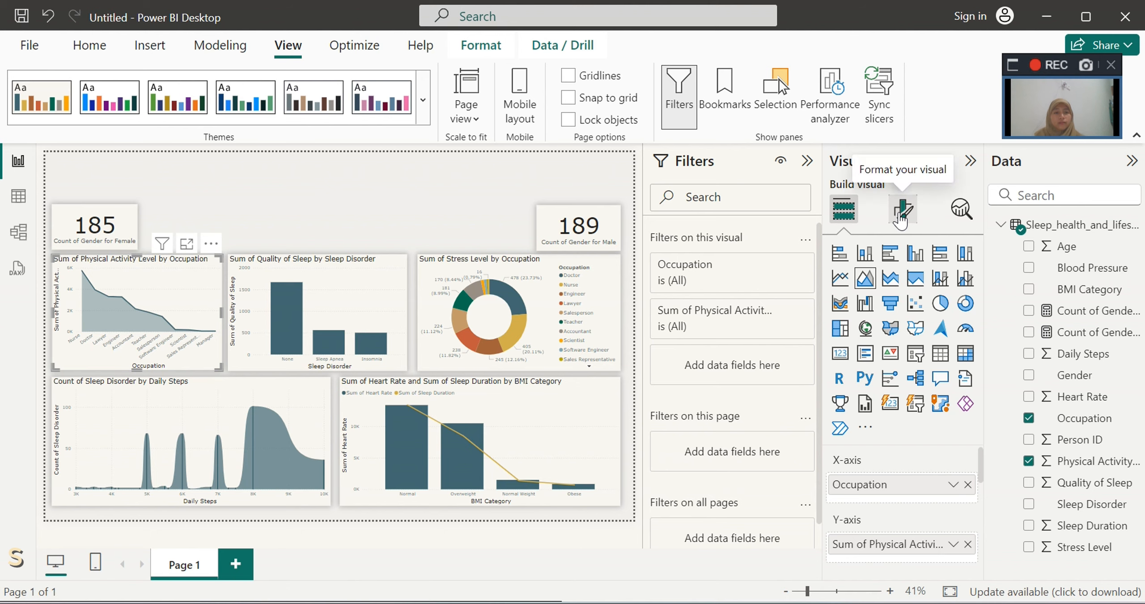
# Step: Shorten the area chart's title to "Physical Activity Level by Occupation" by removing the words "Sum of"
pyautogui.click(901, 218)
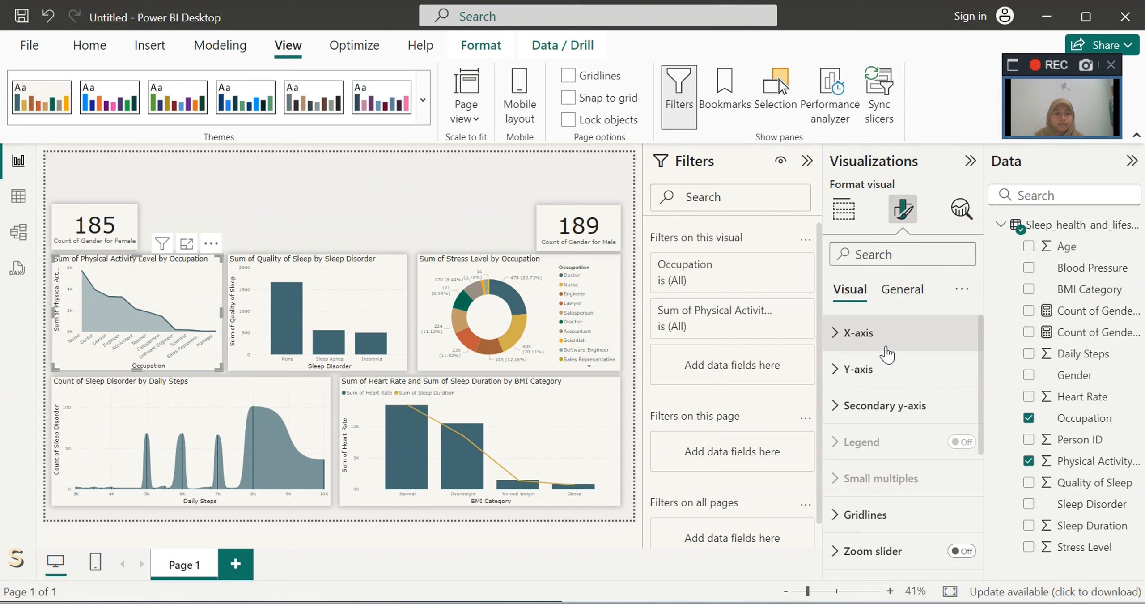
pyautogui.click(900, 298)
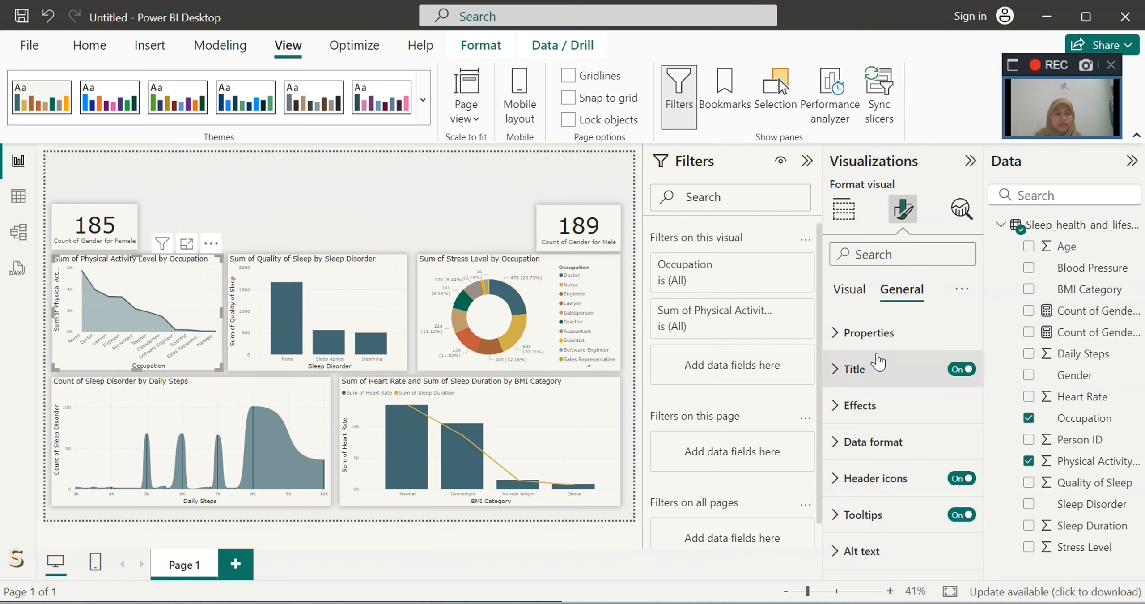
pyautogui.click(862, 369)
pyautogui.scroll(-1, 876, 393)
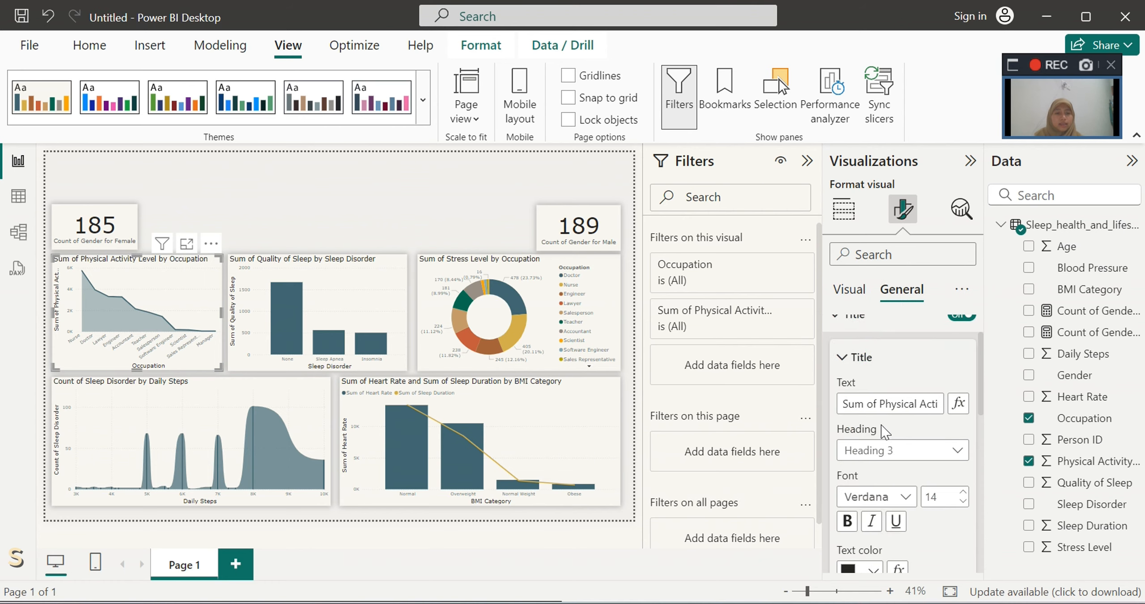
pyautogui.click(880, 404)
pyautogui.press('End')
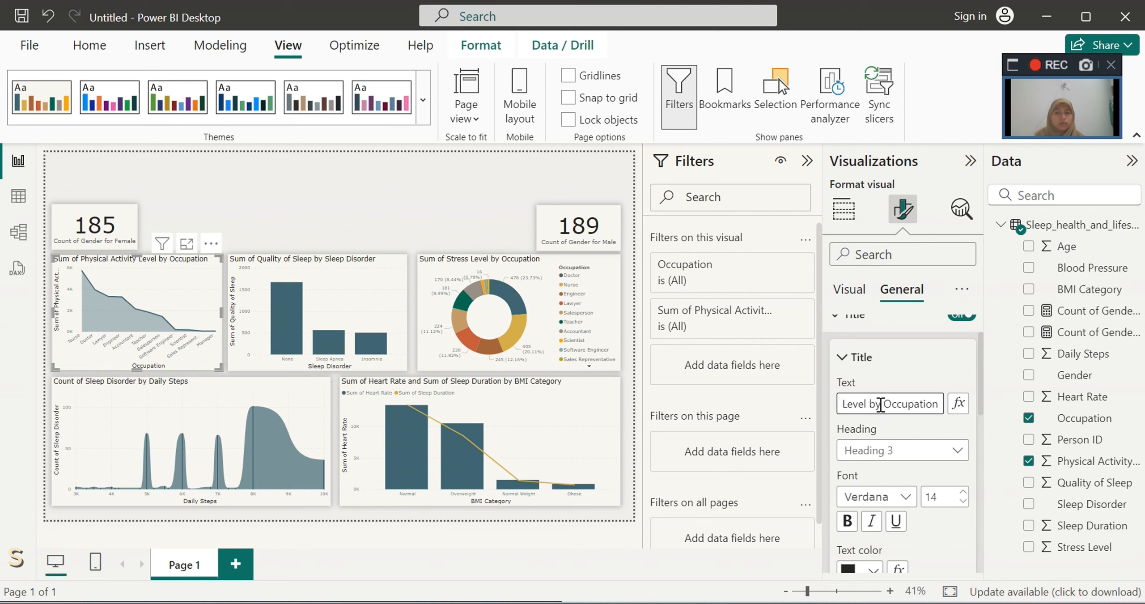
pyautogui.press('Left')
pyautogui.press('Left')
pyautogui.press('Left')
pyautogui.press('Left')
pyautogui.press('Left')
pyautogui.press('Left')
pyautogui.press('Left')
pyautogui.press('Left')
pyautogui.press('Left')
pyautogui.press('Left')
pyautogui.press('Left')
pyautogui.press('Left')
pyautogui.press('Left')
pyautogui.press('Left')
pyautogui.press('Left')
pyautogui.press('Left')
pyautogui.press('Left')
pyautogui.press('Left')
pyautogui.press('Left')
pyautogui.press('Left')
pyautogui.press('BackSpace')
pyautogui.press('BackSpace')
pyautogui.press('BackSpace')
pyautogui.press('BackSpace')
pyautogui.press('BackSpace')
pyautogui.press('BackSpace')
pyautogui.press('BackSpace')
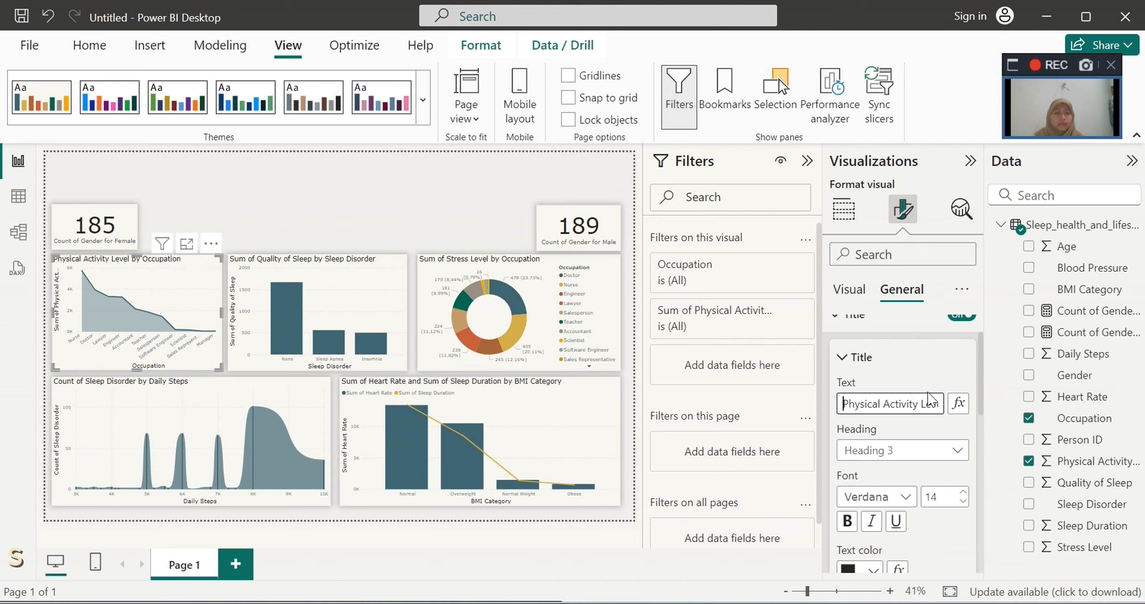
pyautogui.press('Right')
pyautogui.press('Right')
pyautogui.press('Right')
pyautogui.press('Right')
pyautogui.press('Right')
pyautogui.press('Right')
pyautogui.press('Right')
pyautogui.press('Right')
pyautogui.press('Right')
pyautogui.press('Right')
pyautogui.press('Right')
pyautogui.press('Right')
pyautogui.press('Right')
pyautogui.press('Right')
pyautogui.press('Right')
pyautogui.press('Right')
pyautogui.press('Right')
pyautogui.press('Right')
pyautogui.press('Right')
pyautogui.press('Right')
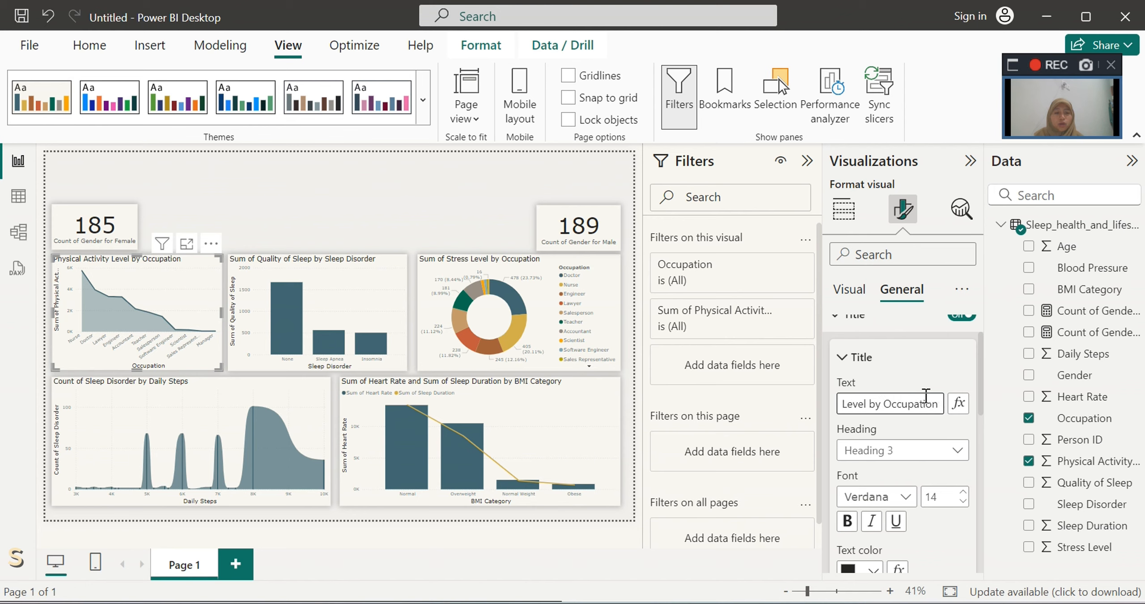
pyautogui.click(489, 216)
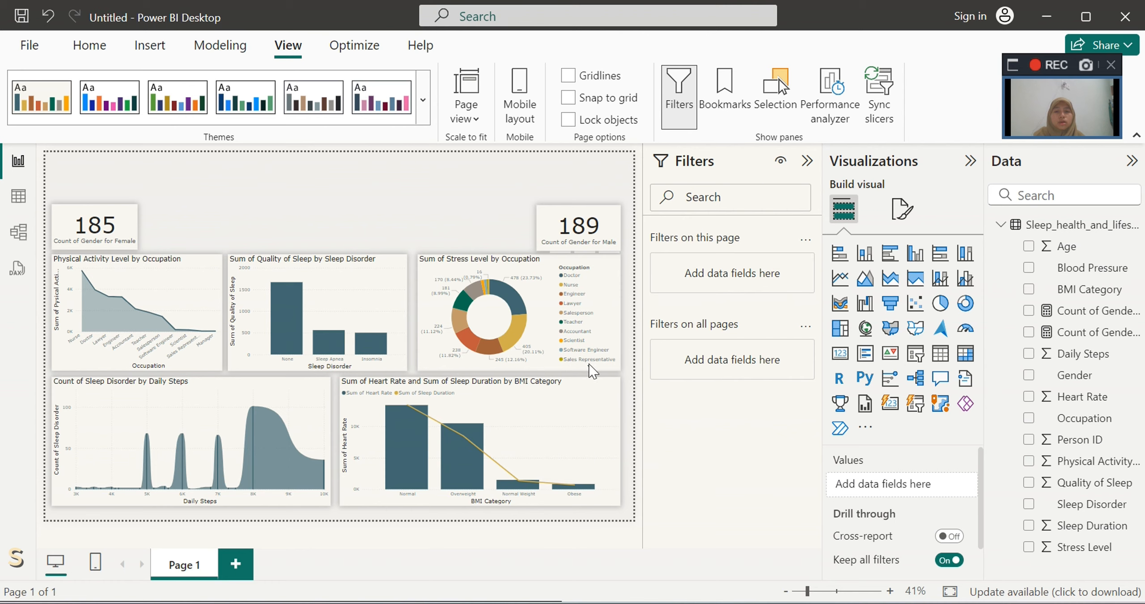
# Step: Change the Heart Rate aggregation on the BMI Category combo chart's column axis to Average
pyautogui.click(371, 266)
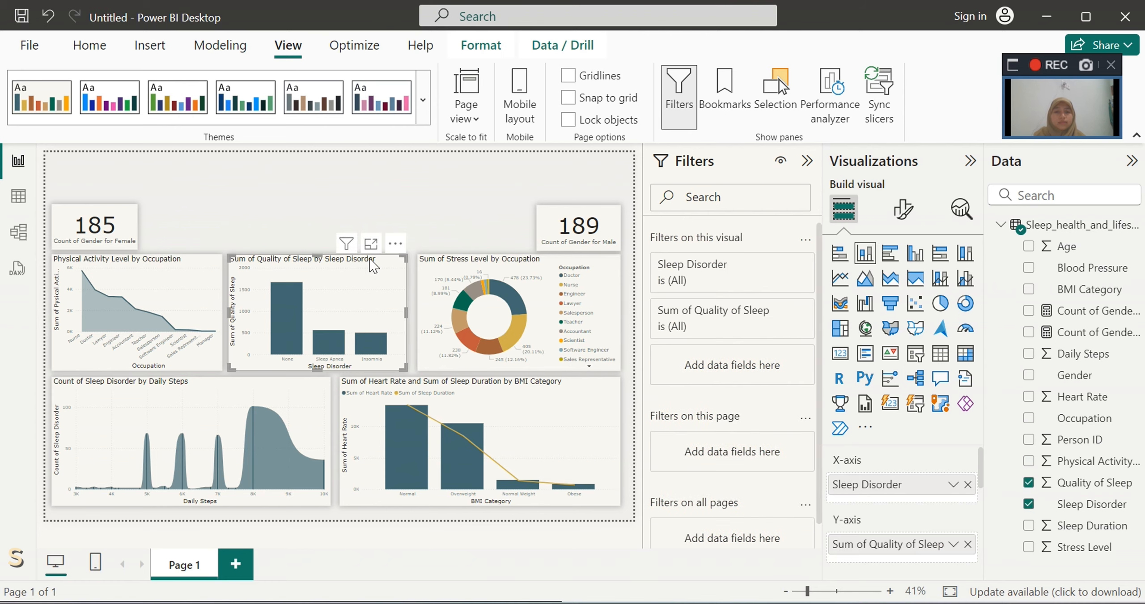
pyautogui.click(481, 454)
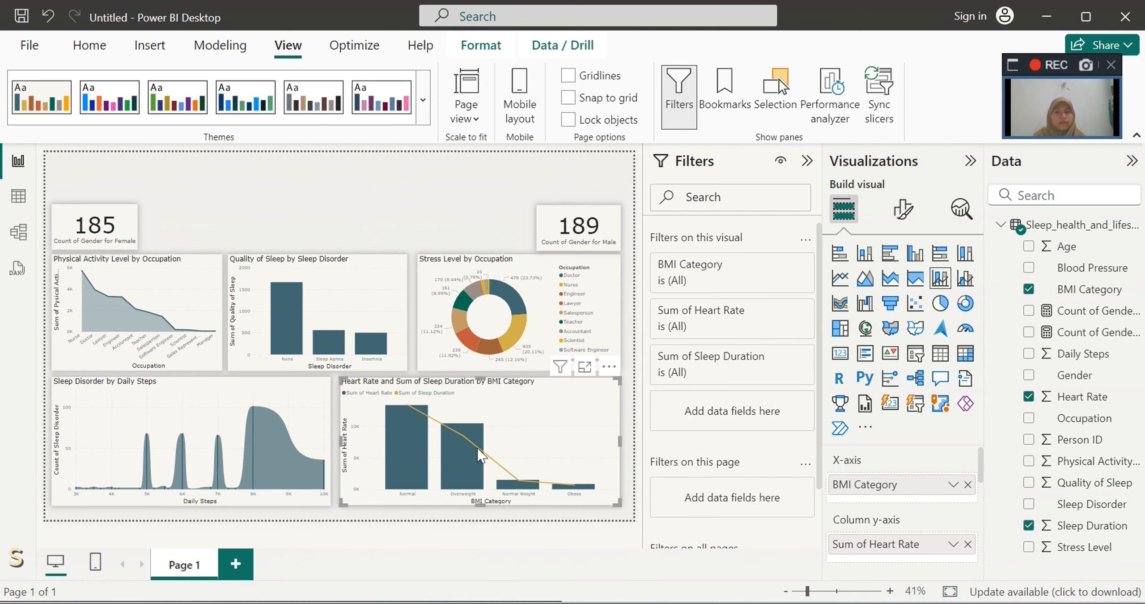
pyautogui.click(953, 545)
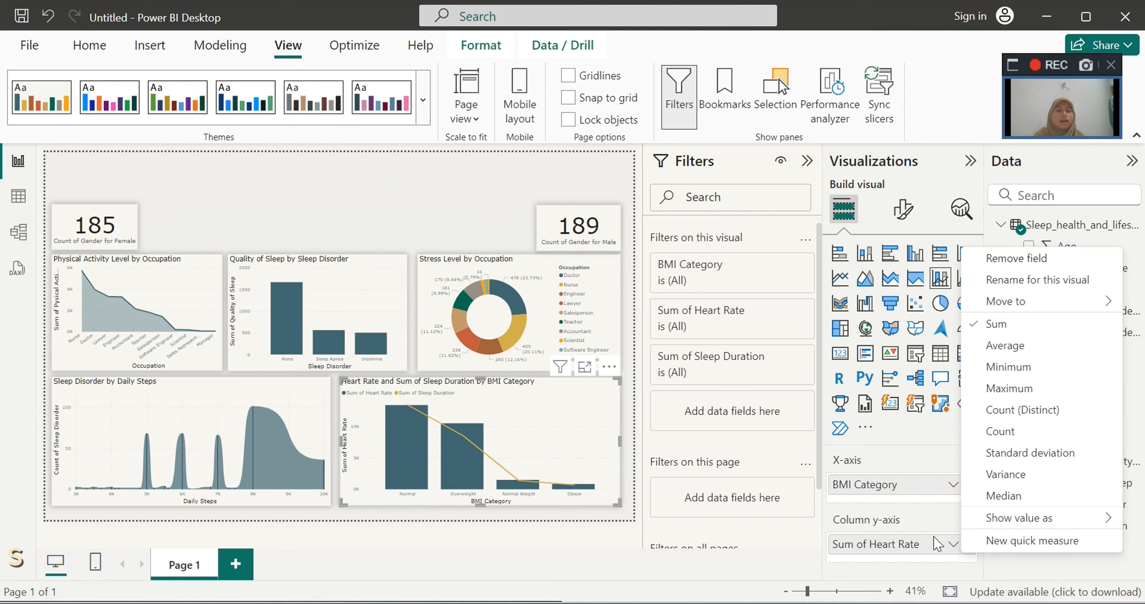
pyautogui.click(1005, 346)
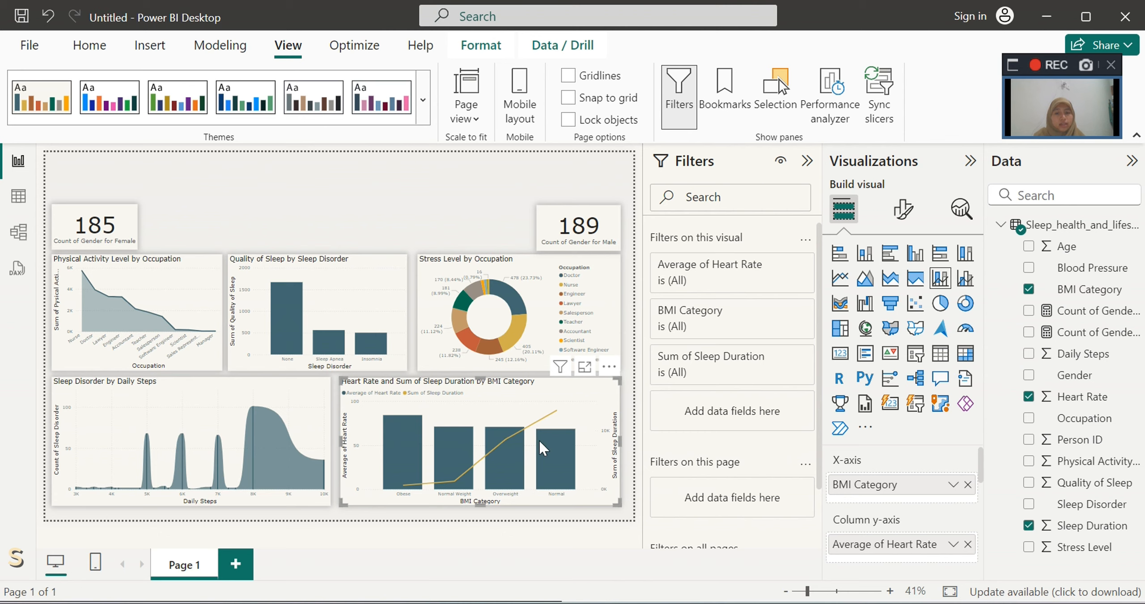
pyautogui.moveTo(539, 441)
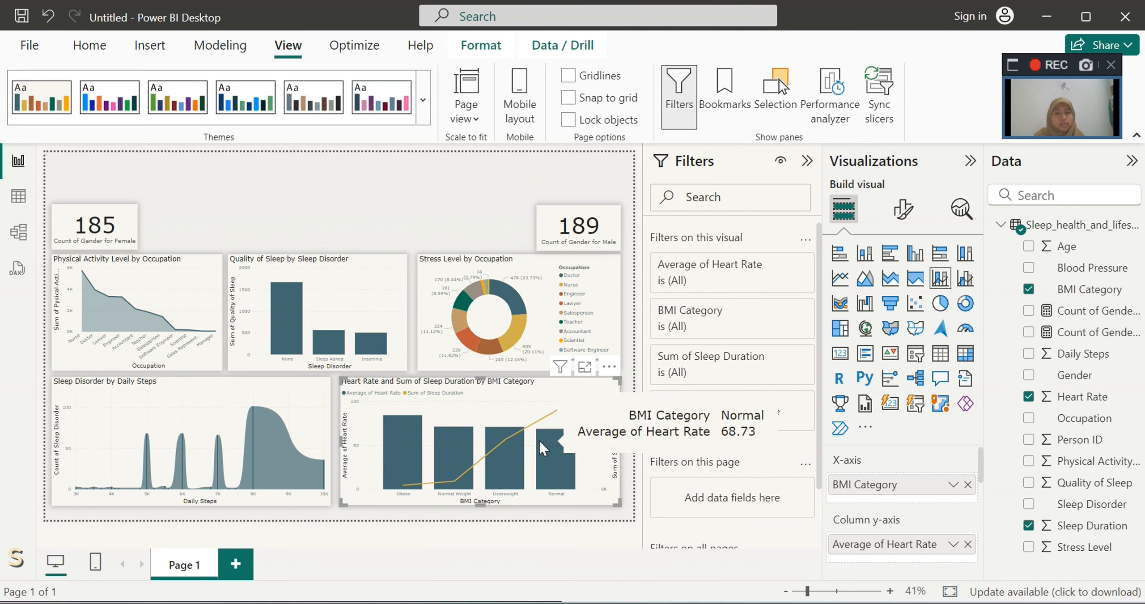
# Step: Try the Maximum and Minimum aggregations for Heart Rate in the combo chart and restore Average
pyautogui.click(954, 545)
pyautogui.click(1006, 387)
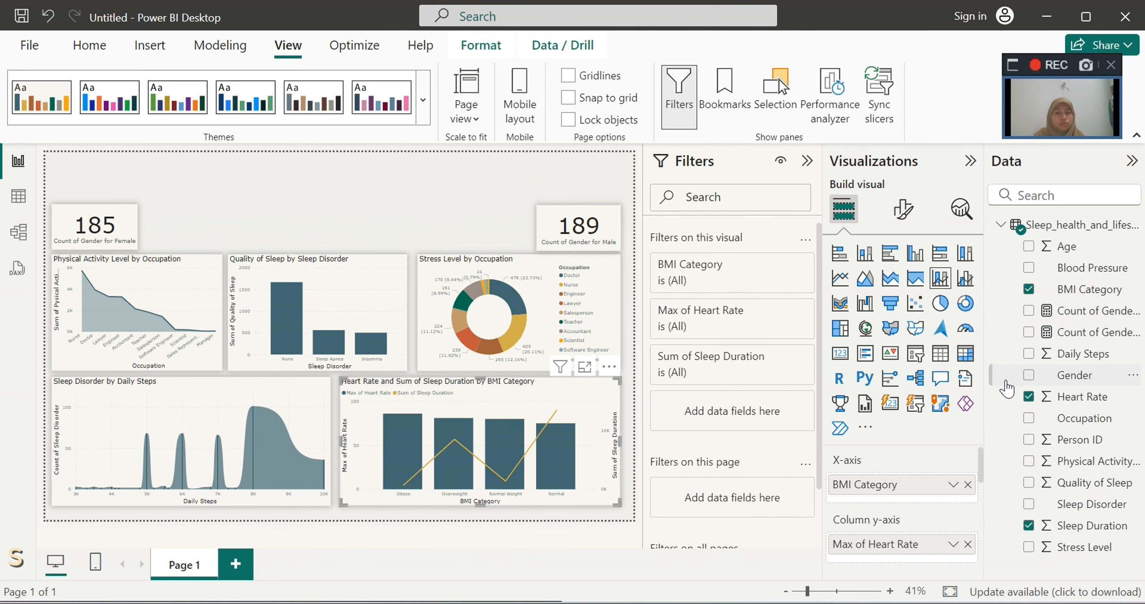
pyautogui.click(953, 544)
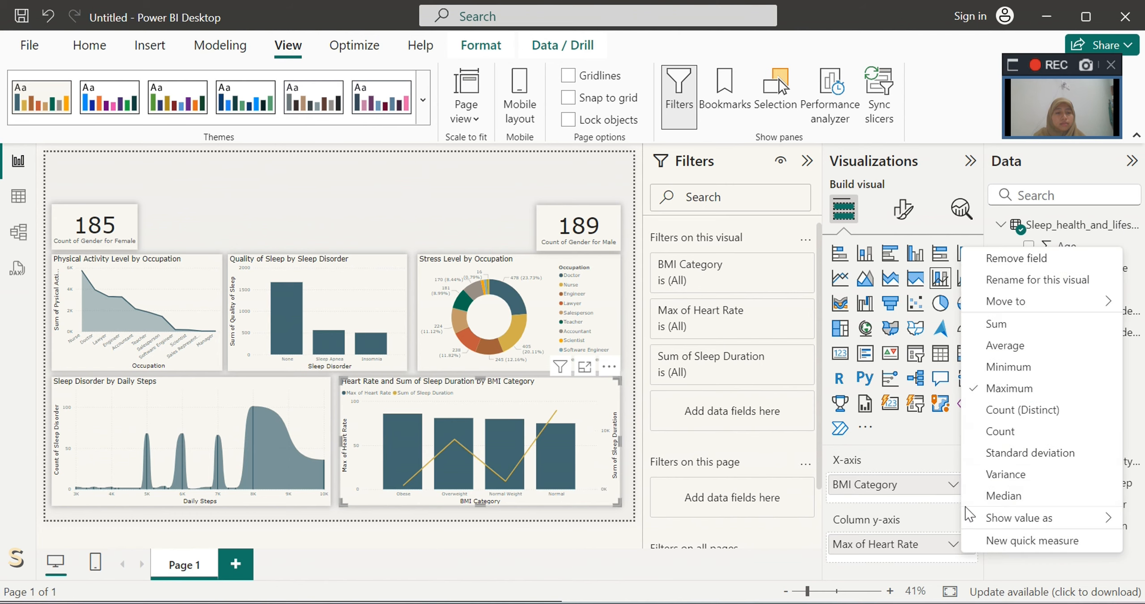
pyautogui.click(1048, 353)
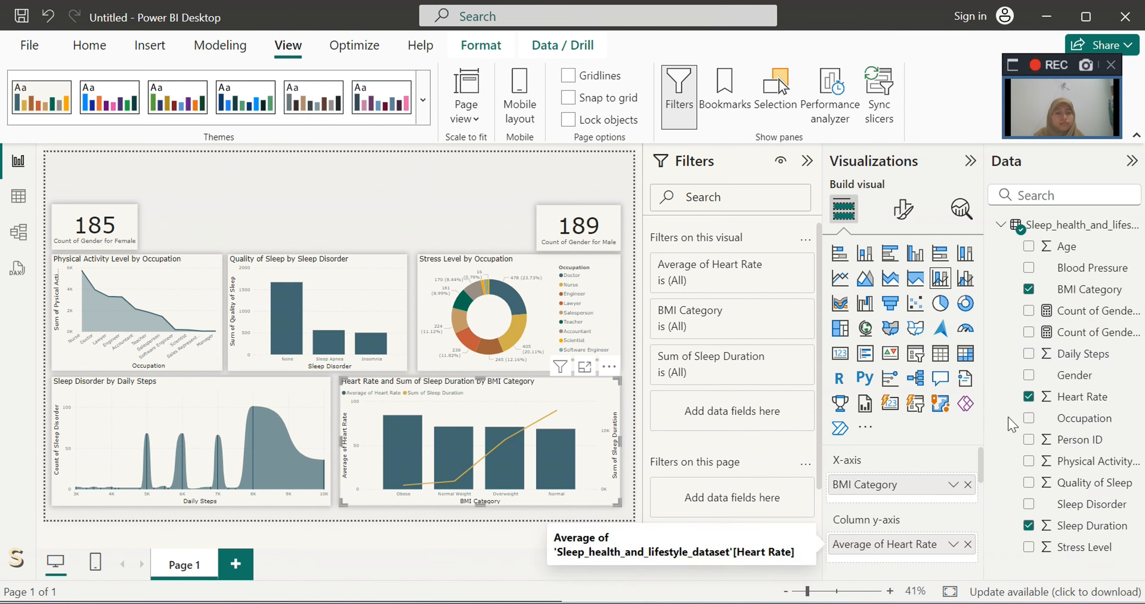
pyautogui.click(952, 545)
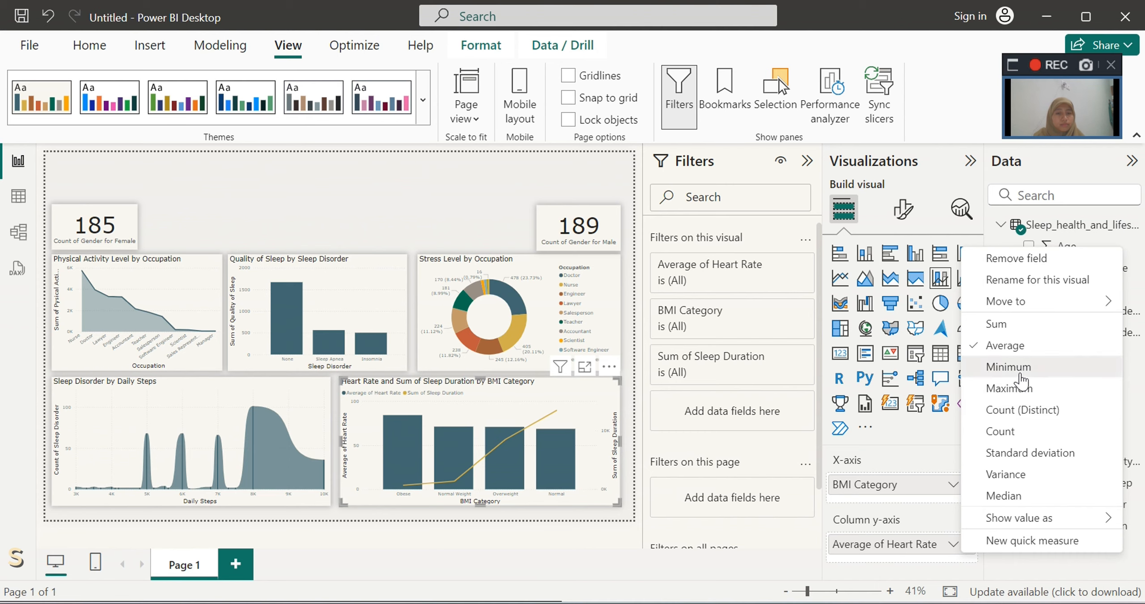
pyautogui.click(1020, 375)
pyautogui.click(953, 545)
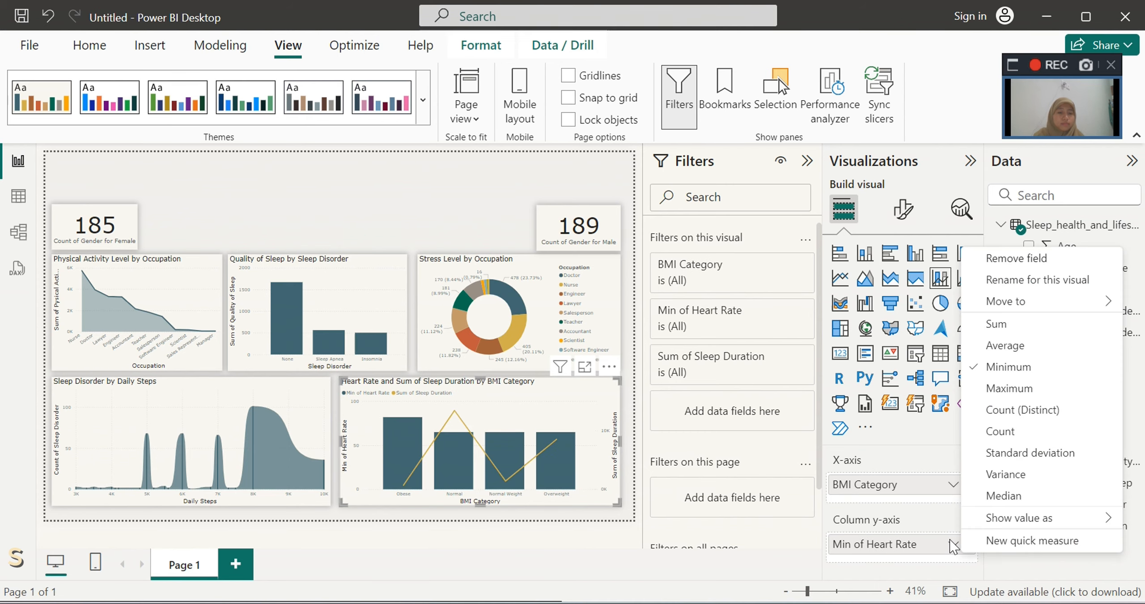
pyautogui.click(1037, 354)
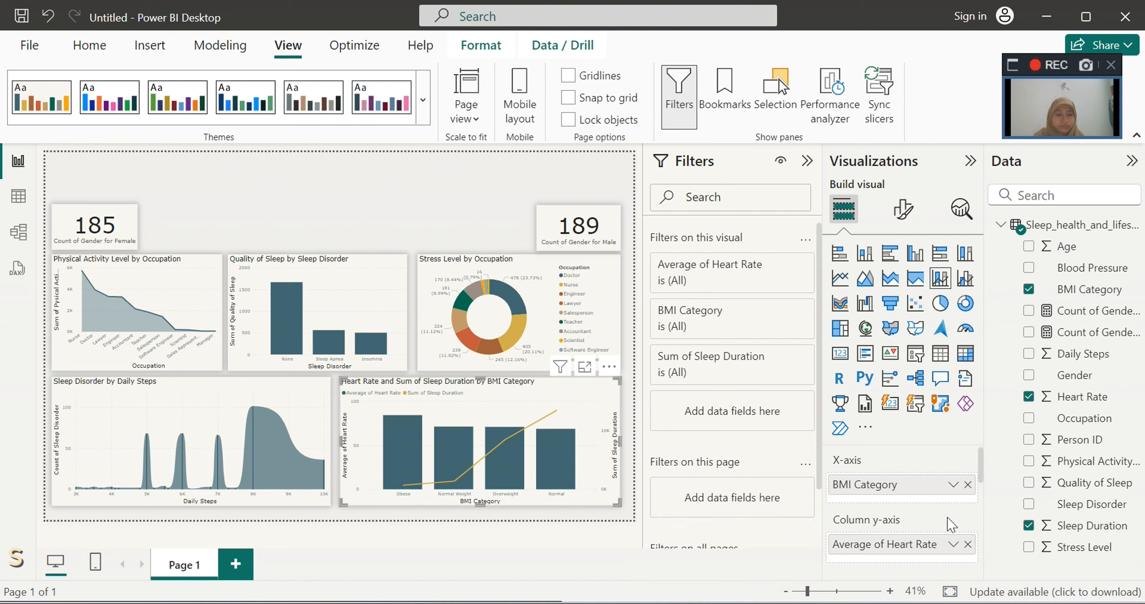
# Step: Change the Sleep Duration aggregation on the combo chart's line axis to Average and deselect the chart
pyautogui.scroll(-2, 941, 501)
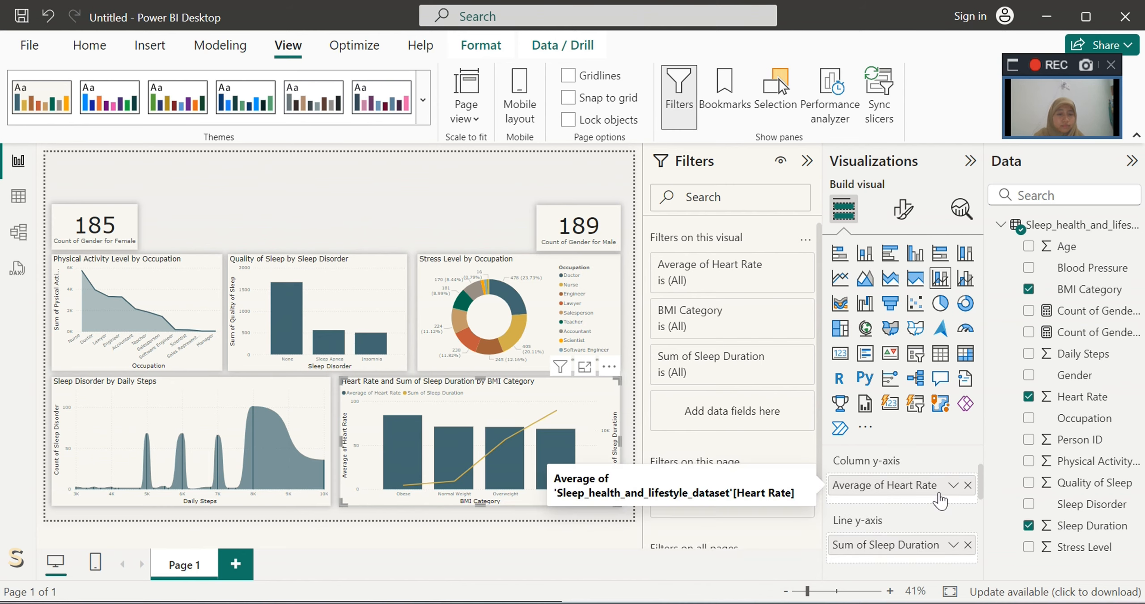
pyautogui.scroll(-2, 943, 500)
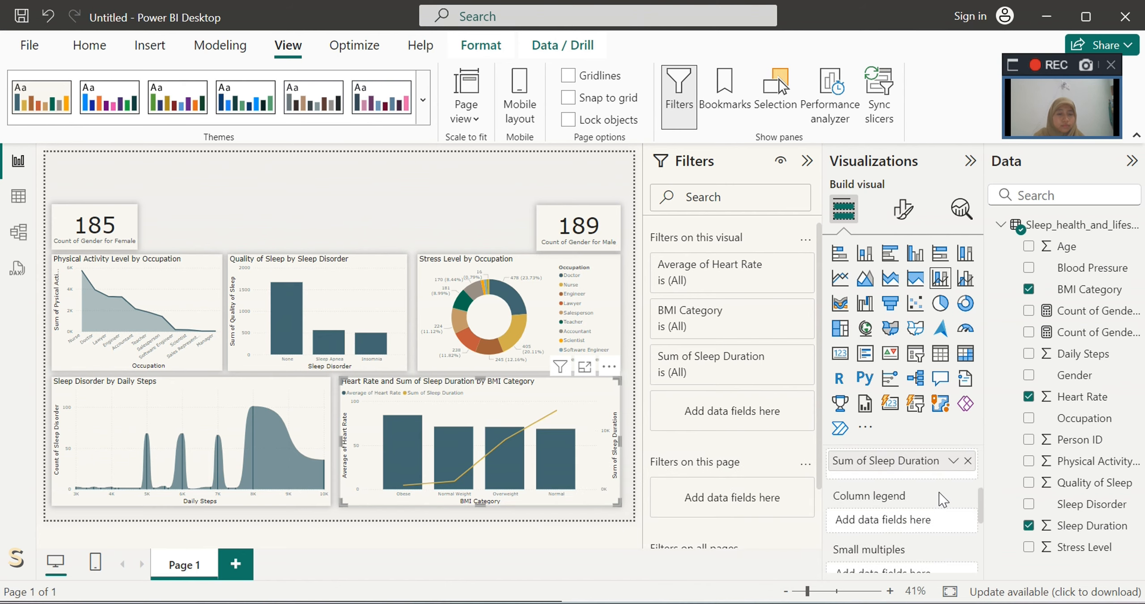
pyautogui.click(952, 461)
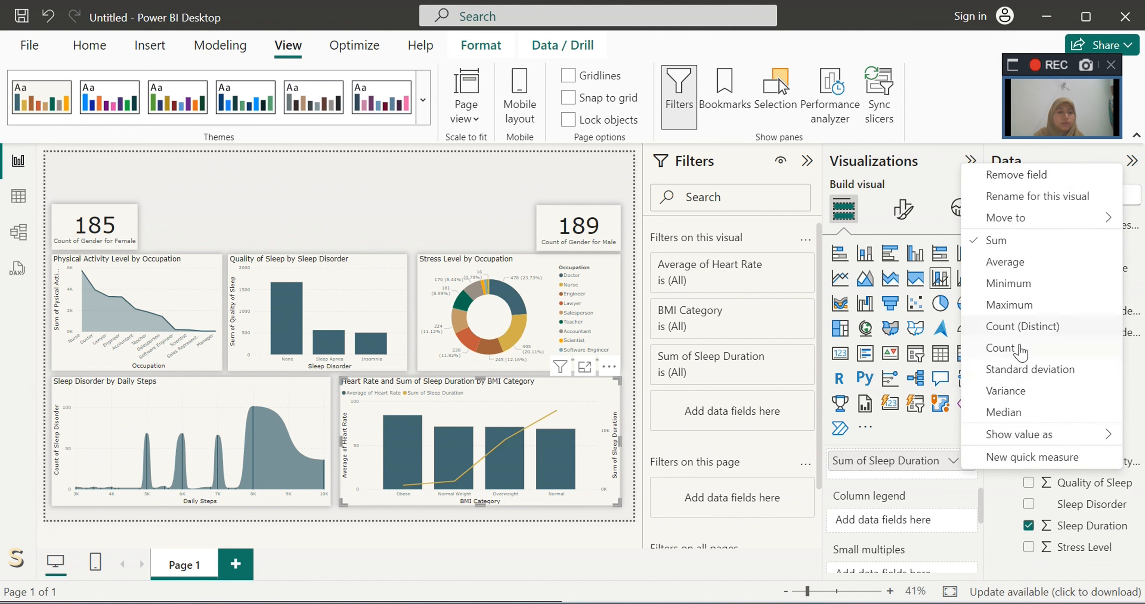
pyautogui.click(1052, 264)
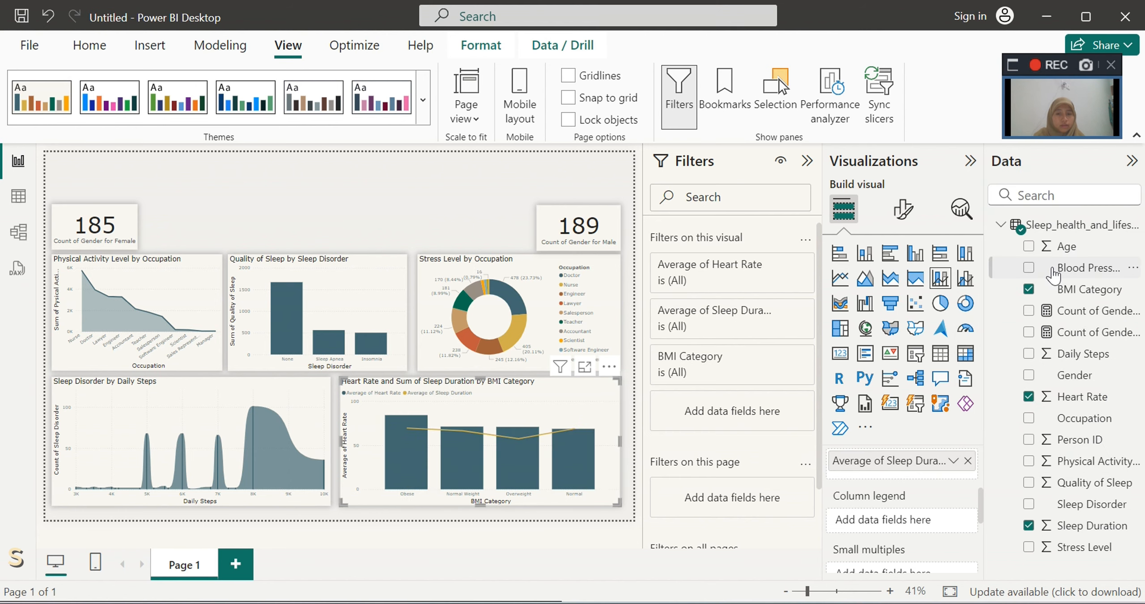
pyautogui.scroll(5, 947, 491)
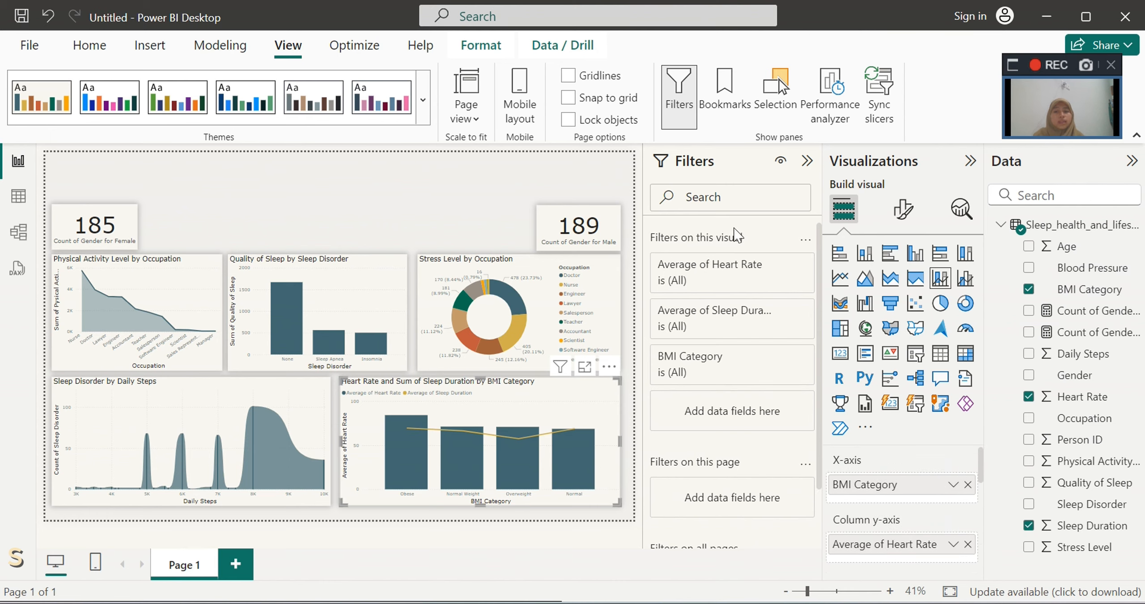
pyautogui.click(454, 204)
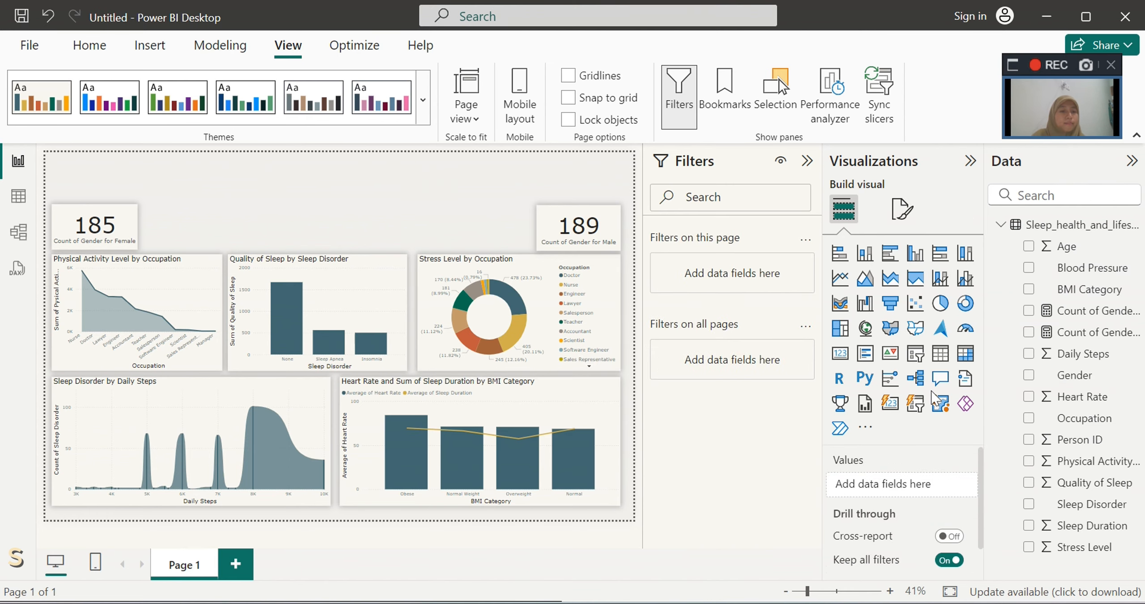
# Step: Add a slicer for the Gender field and place it in the gap beside the female count card
pyautogui.click(917, 356)
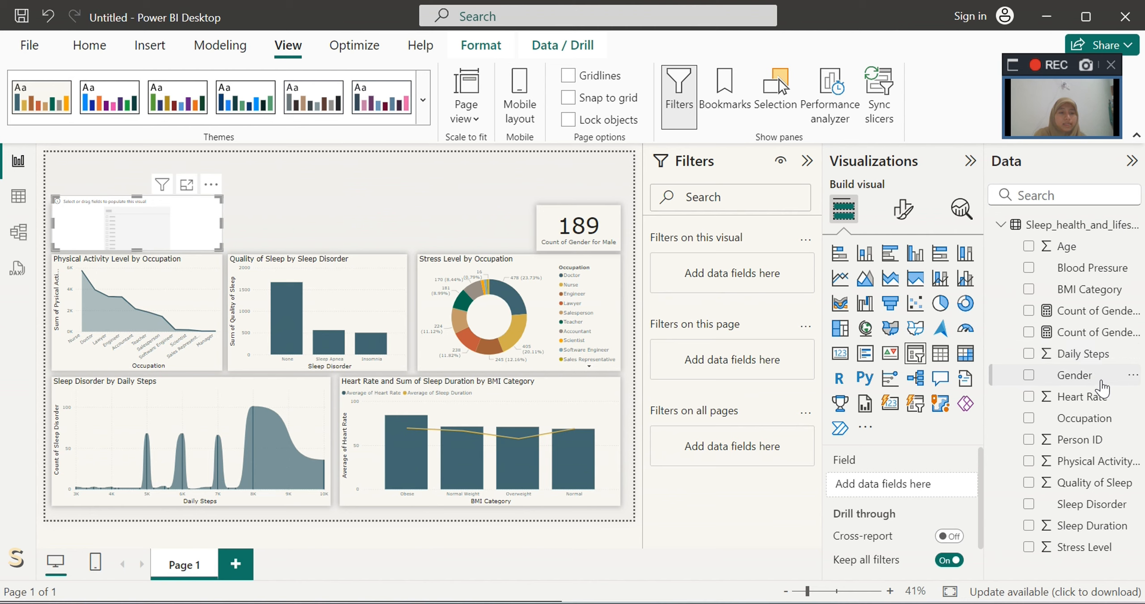
pyautogui.moveTo(1099, 383); pyautogui.dragTo(134, 223)
pyautogui.click(211, 193)
# Step: Try the Tile style on the Gender slicer, set its style to Dropdown, and widen it slightly
pyautogui.click(899, 212)
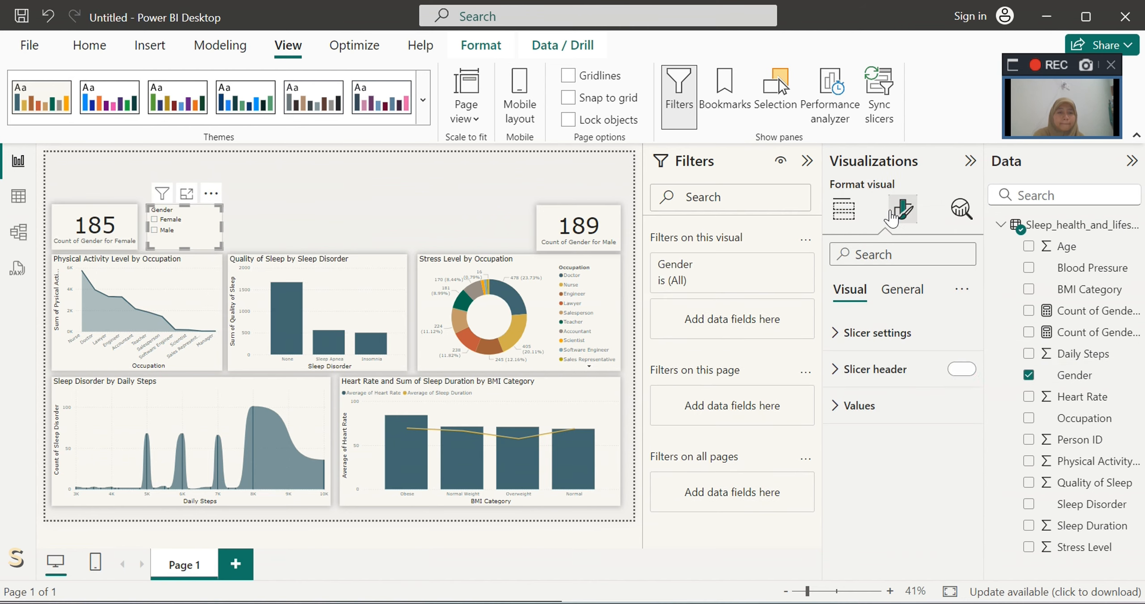
pyautogui.click(892, 333)
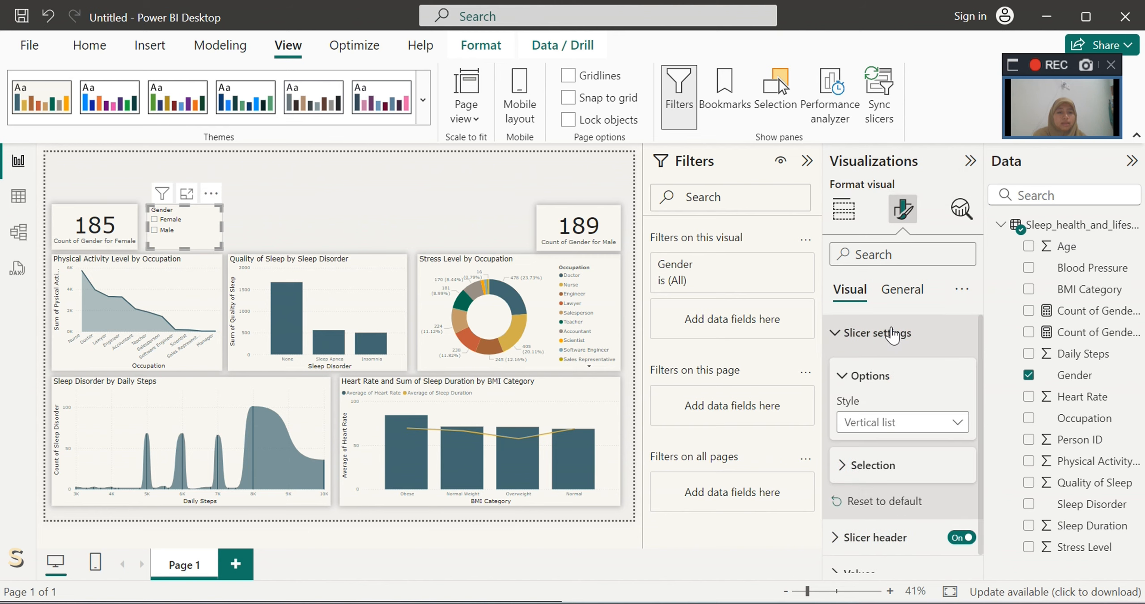
pyautogui.click(954, 424)
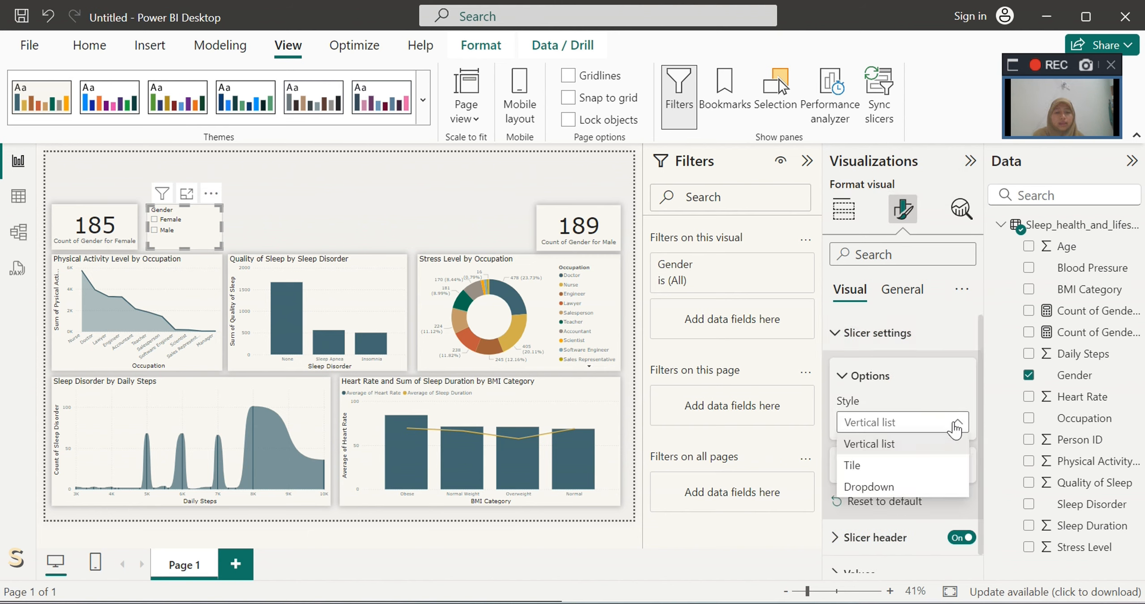
pyautogui.click(890, 465)
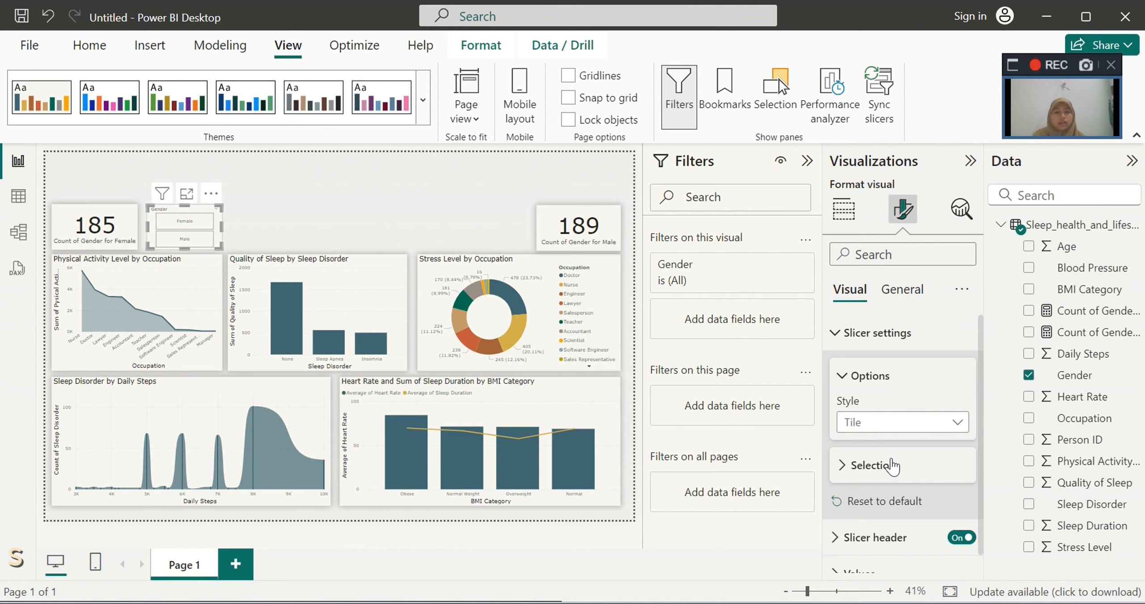
pyautogui.click(892, 465)
pyautogui.click(940, 425)
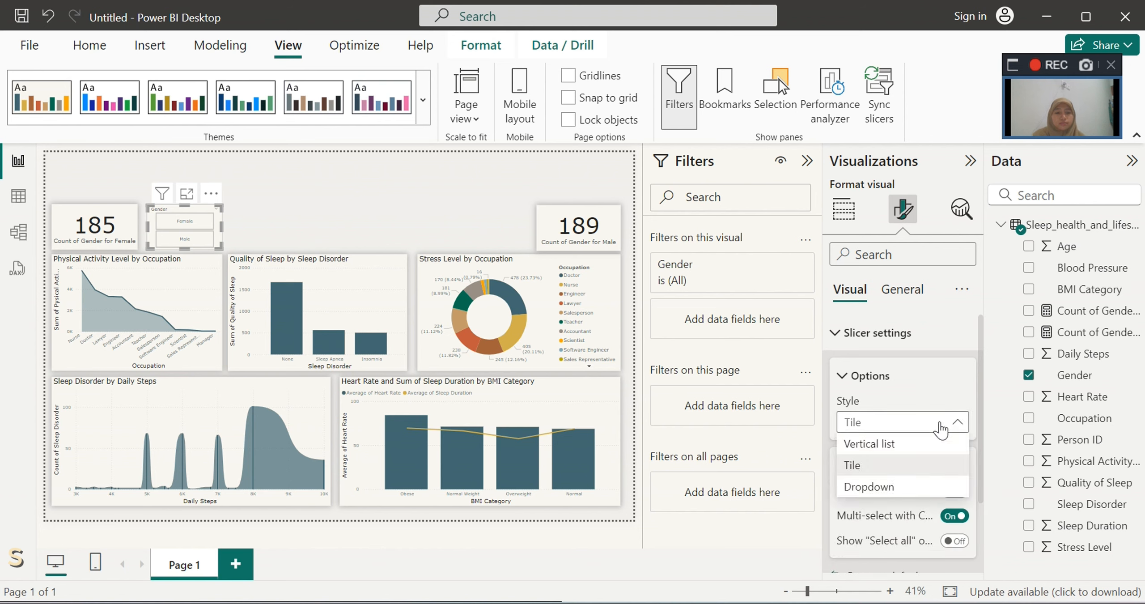
pyautogui.click(887, 485)
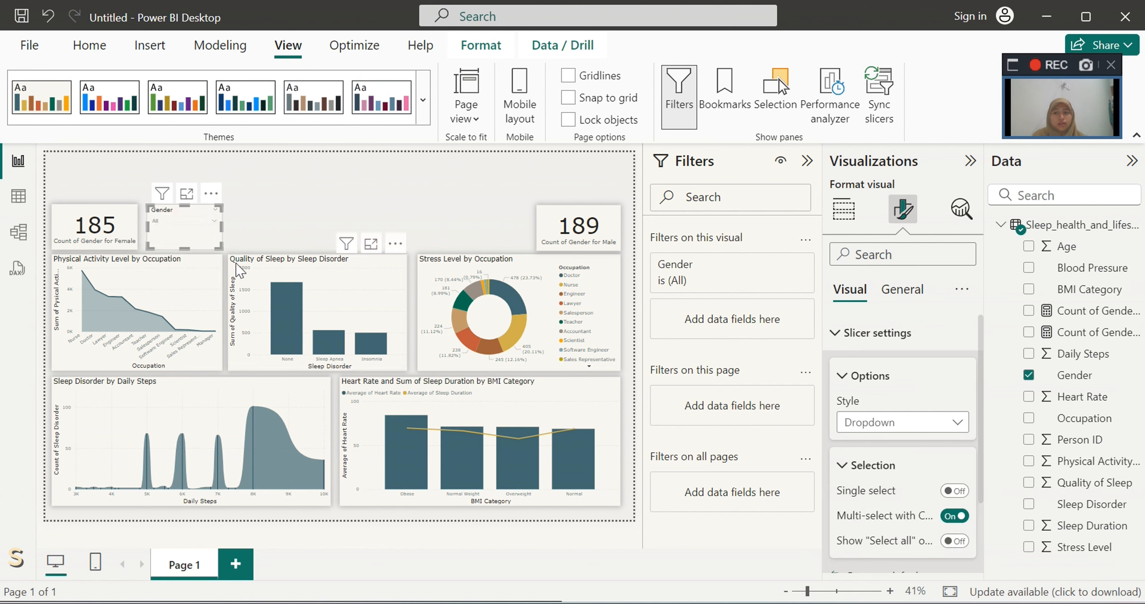
pyautogui.click(299, 222)
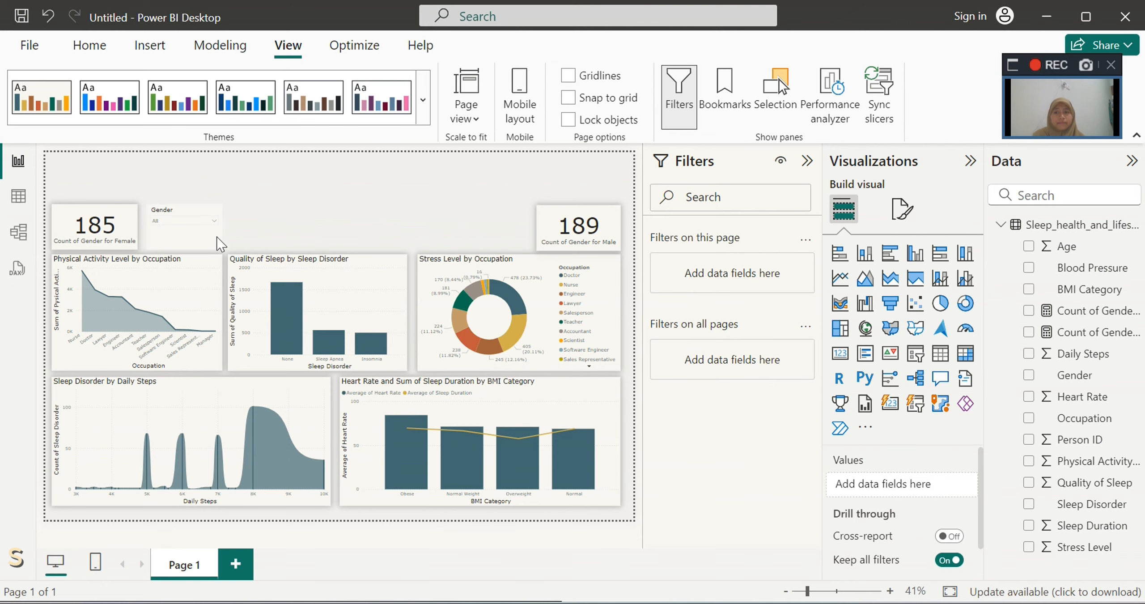
pyautogui.click(210, 224)
pyautogui.click(380, 228)
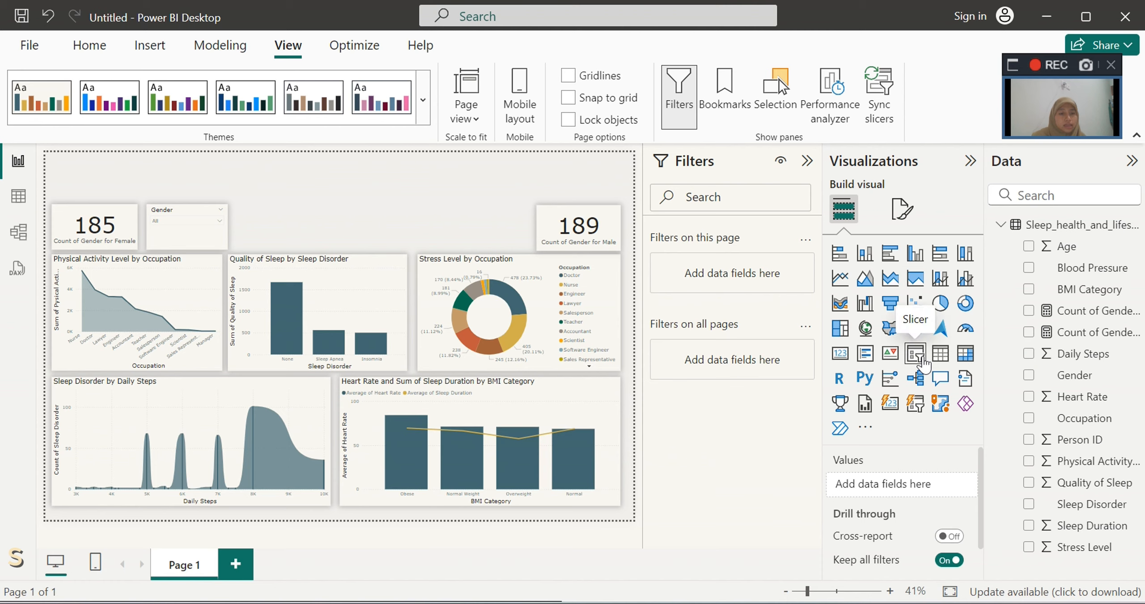
# Step: Add an Occupation slicer beside the male count card and set its style to Dropdown
pyautogui.click(916, 353)
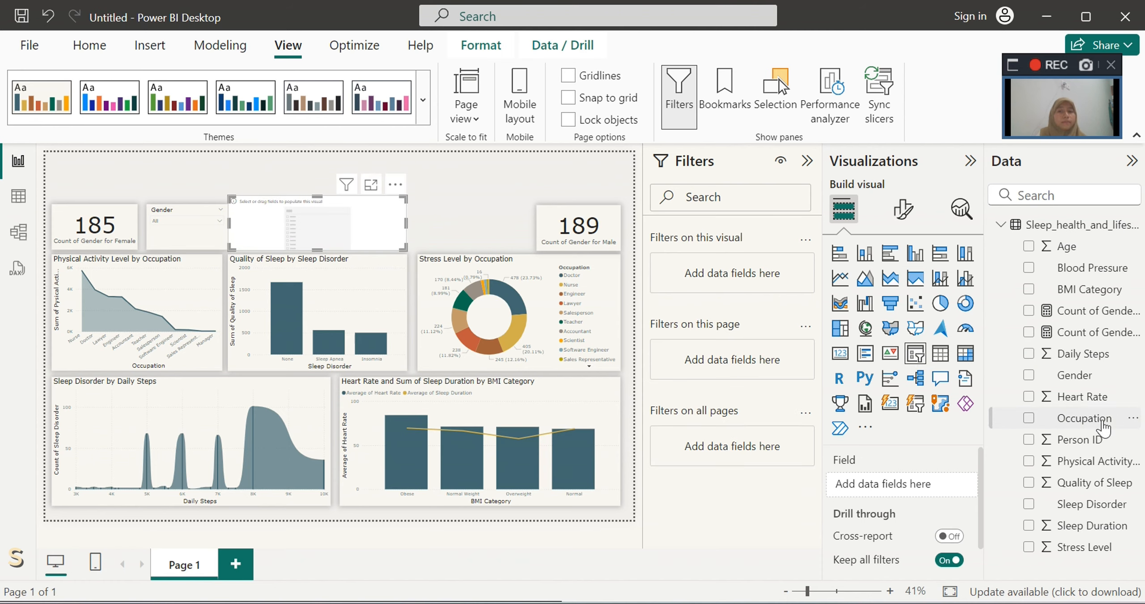
pyautogui.moveTo(1104, 427); pyautogui.dragTo(504, 244)
pyautogui.click(903, 209)
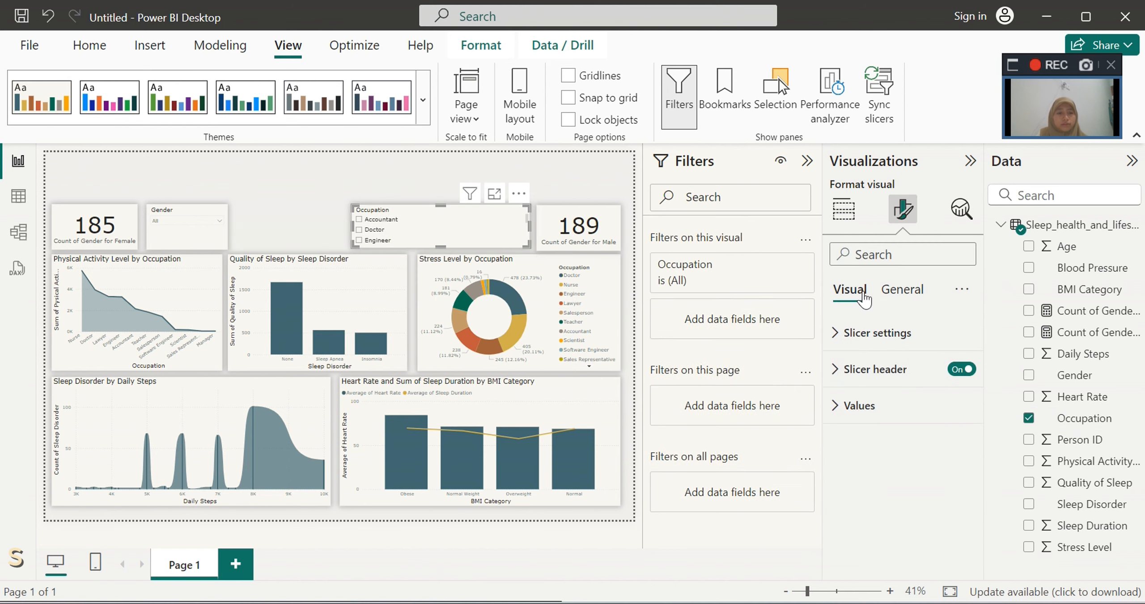
pyautogui.click(875, 332)
pyautogui.click(914, 423)
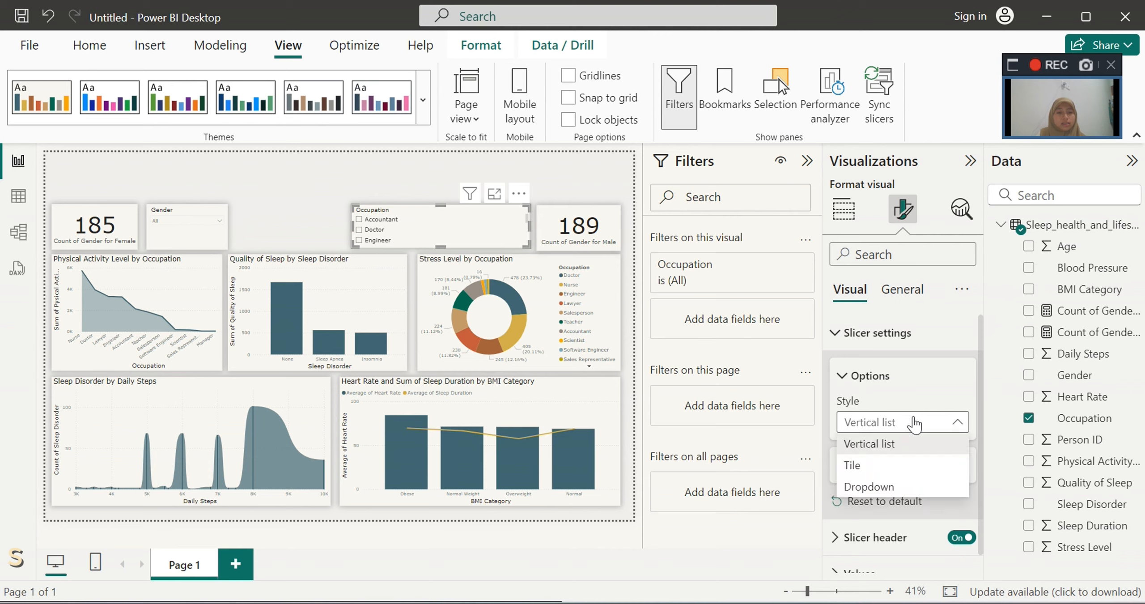
pyautogui.click(899, 487)
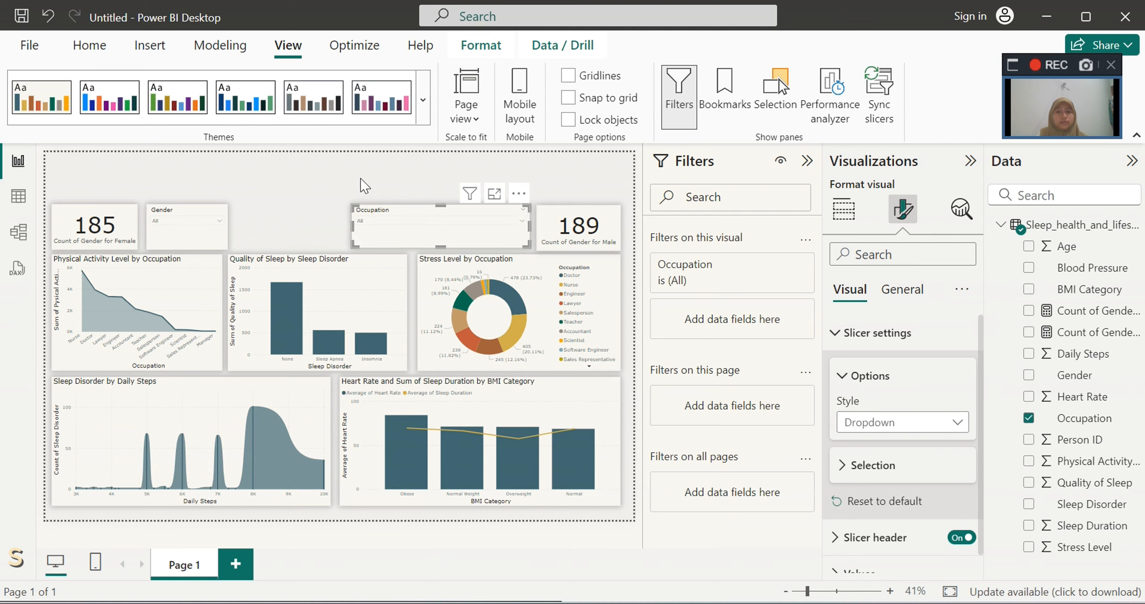
# Step: Widen the Gender and Occupation slicers to fill the row between the two count cards
pyautogui.click(361, 237)
pyautogui.moveTo(352, 228); pyautogui.dragTo(340, 228)
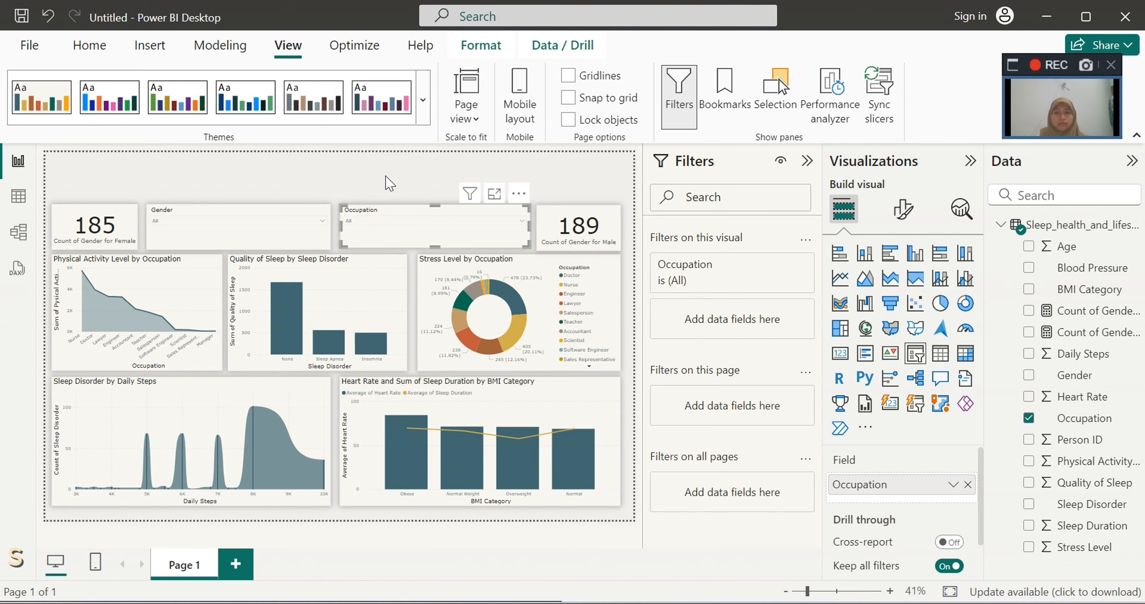
pyautogui.click(385, 182)
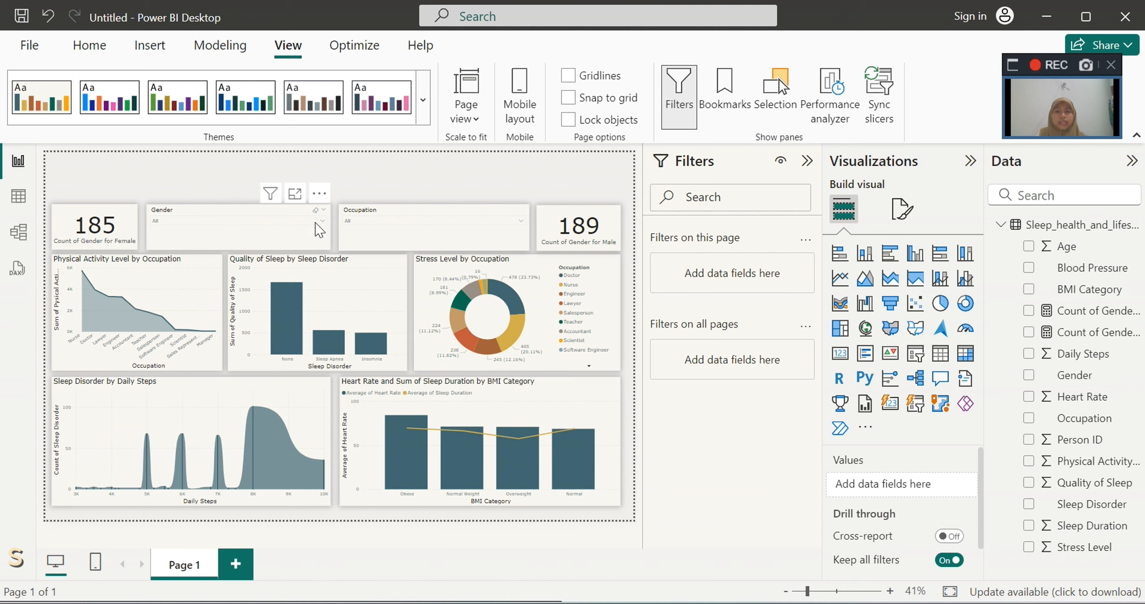
# Step: Test the Gender slicer by filtering the page to Female and Male in turn, and clear the filter
pyautogui.click(320, 221)
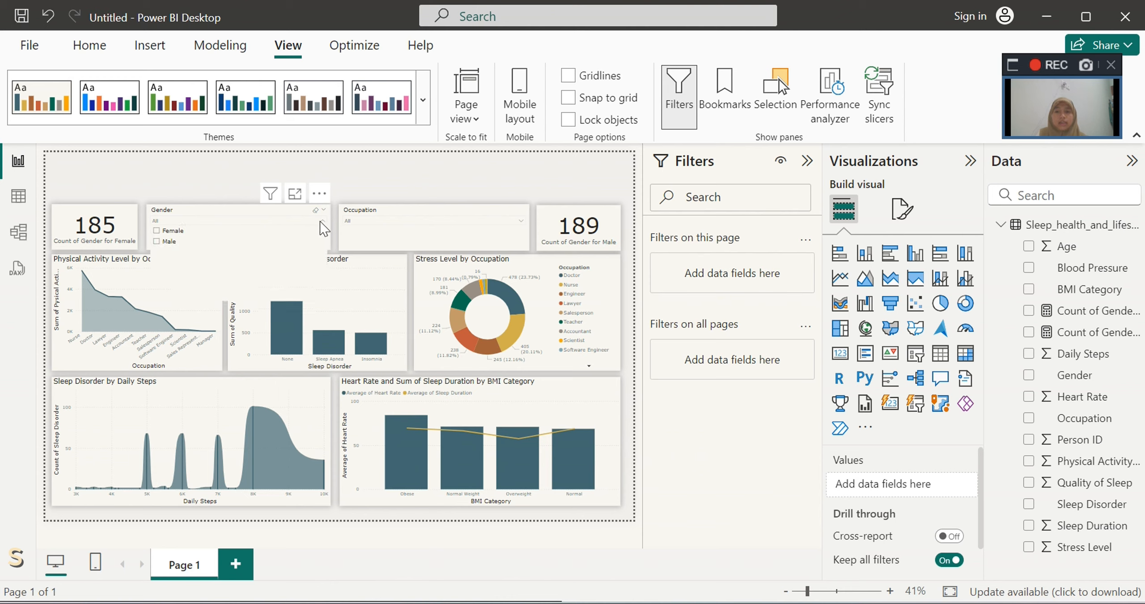
pyautogui.click(174, 230)
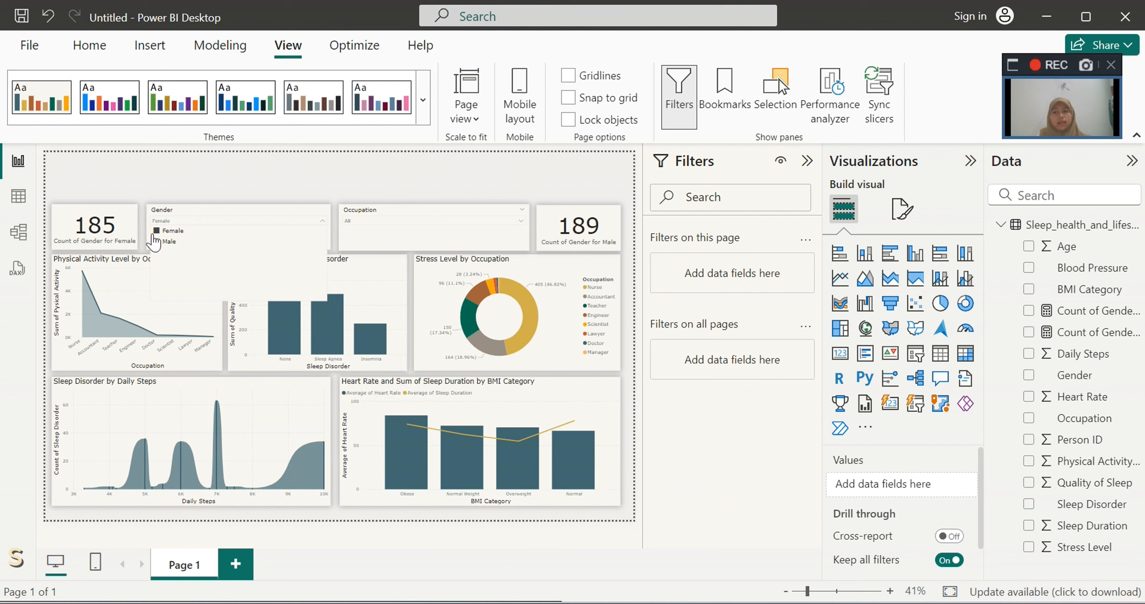
pyautogui.click(156, 241)
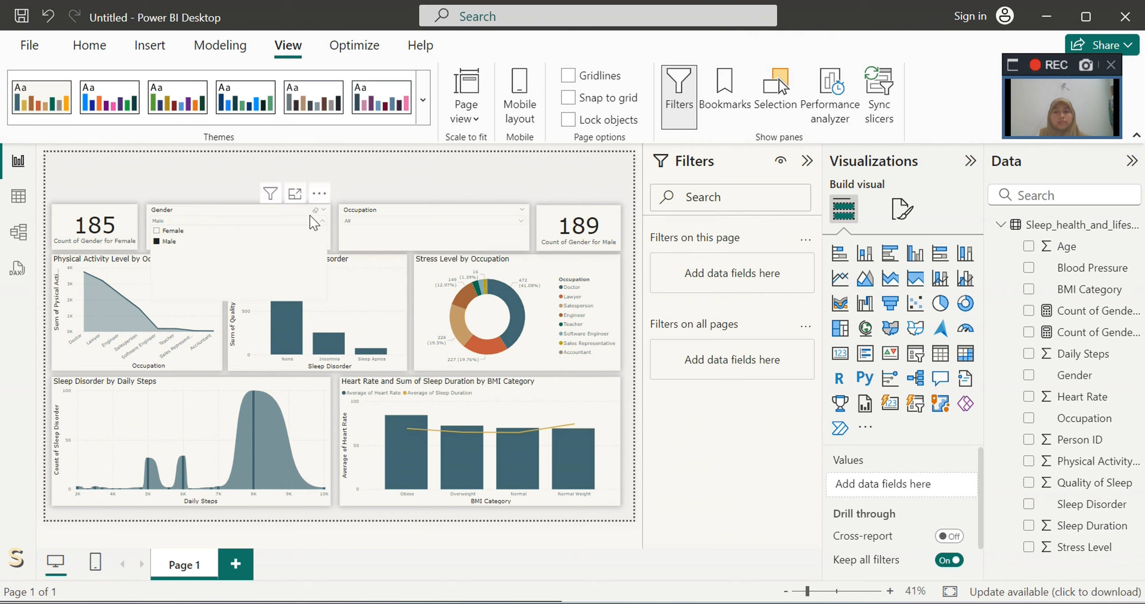
pyautogui.click(156, 242)
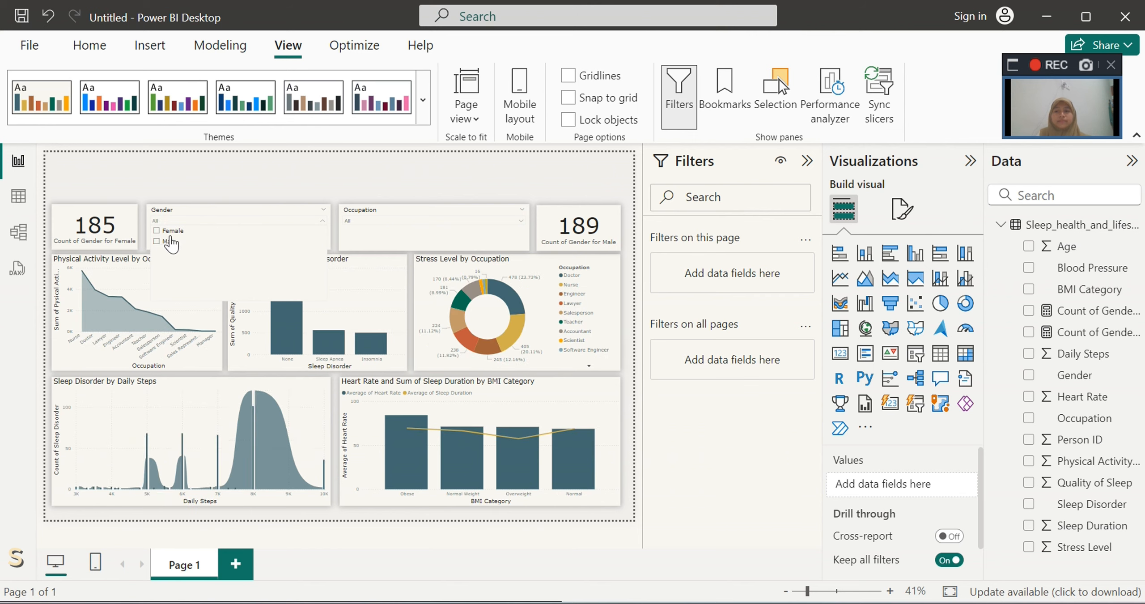
pyautogui.click(234, 219)
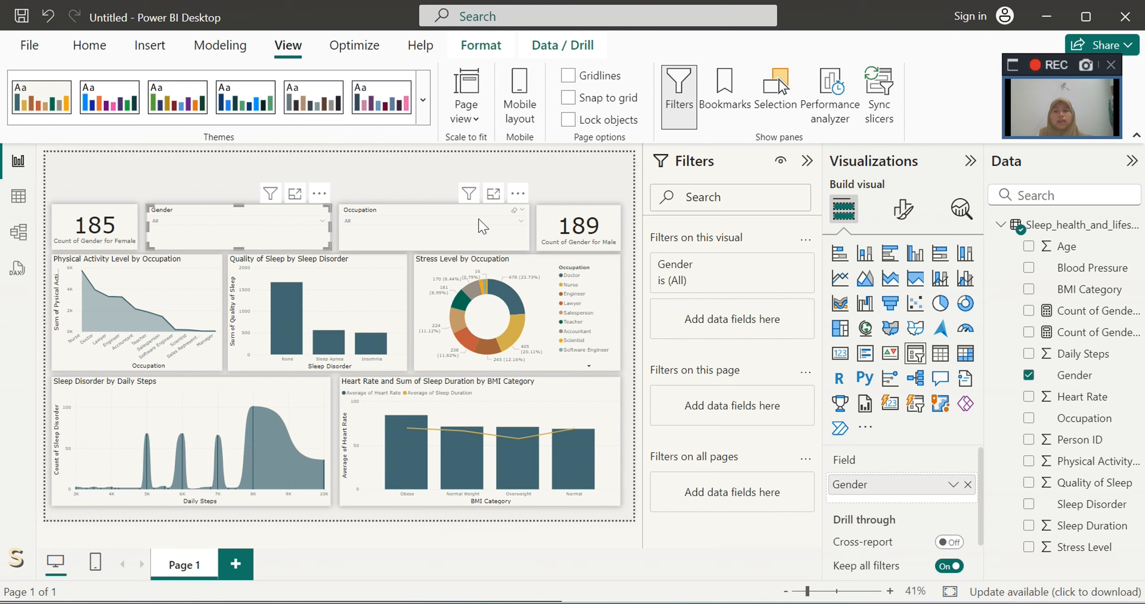
# Step: Test the Occupation slicer with Lawyer, Nurse and Scientist, inspecting the charts, and clear the filter
pyautogui.click(482, 224)
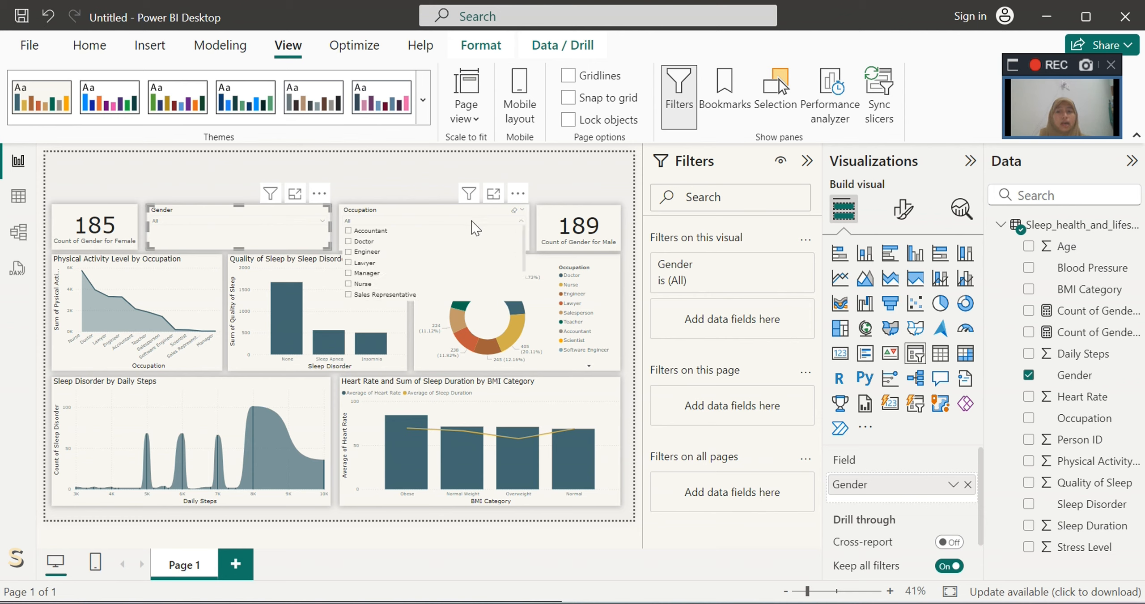
pyautogui.click(348, 263)
pyautogui.click(363, 273)
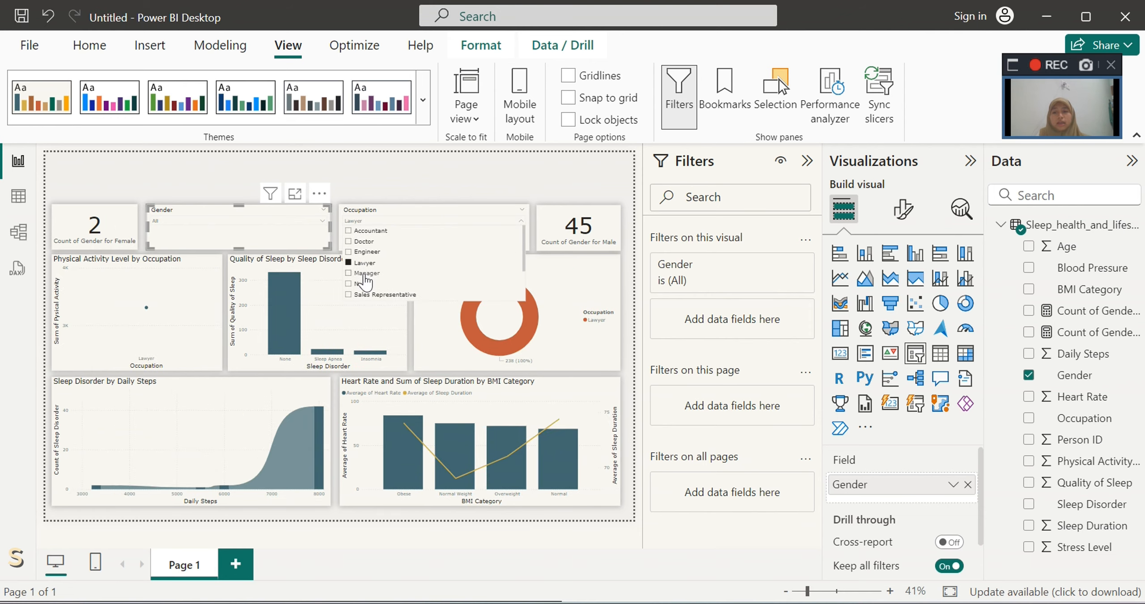
pyautogui.click(363, 286)
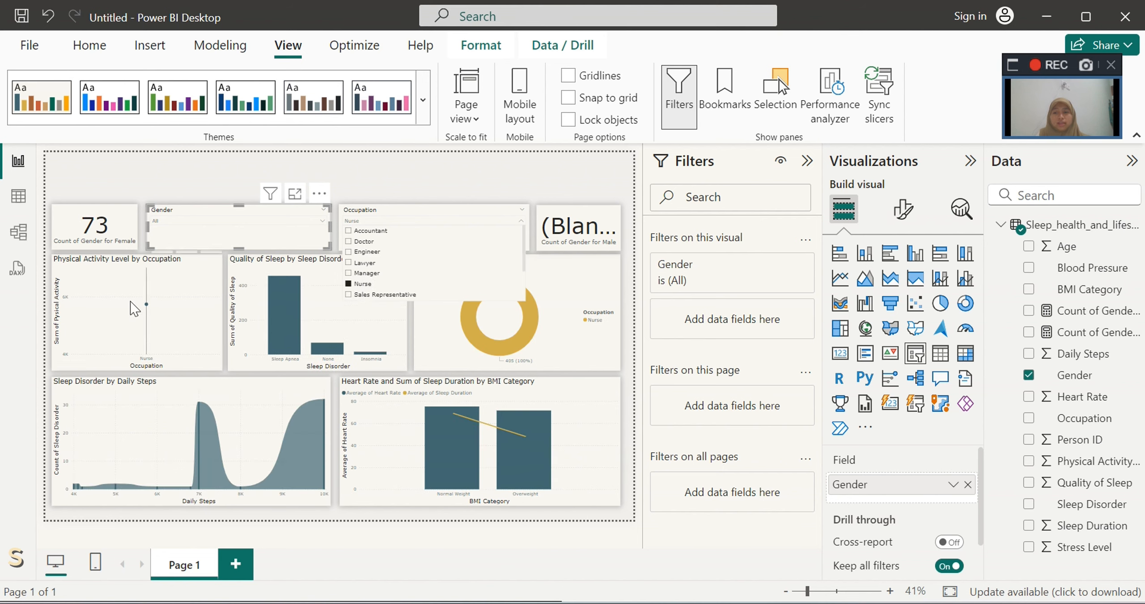
pyautogui.moveTo(147, 306)
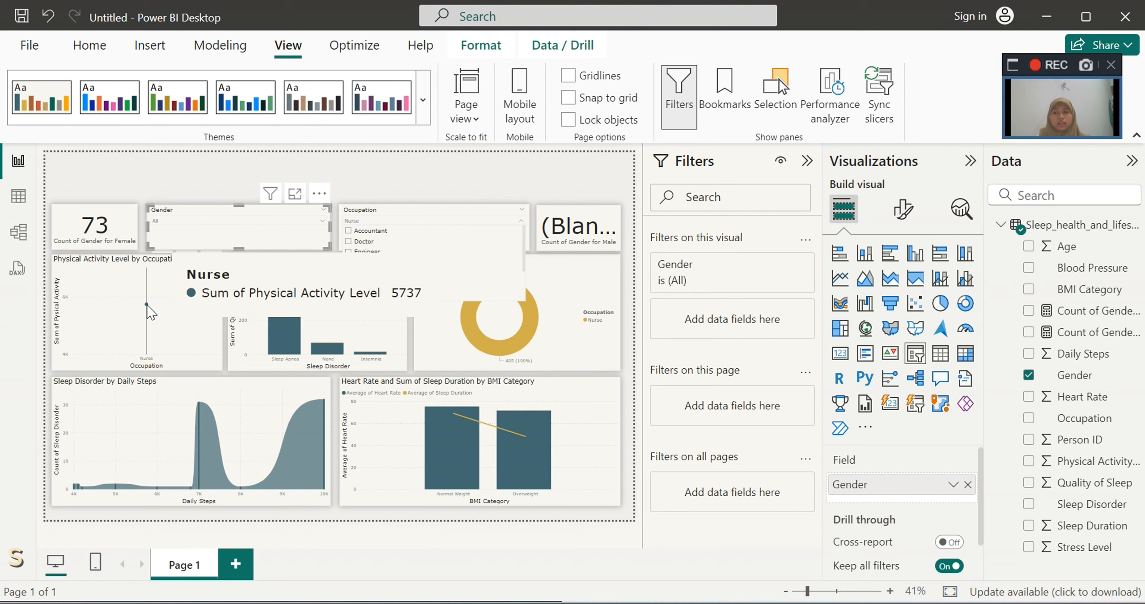
pyautogui.scroll(-2, 409, 262)
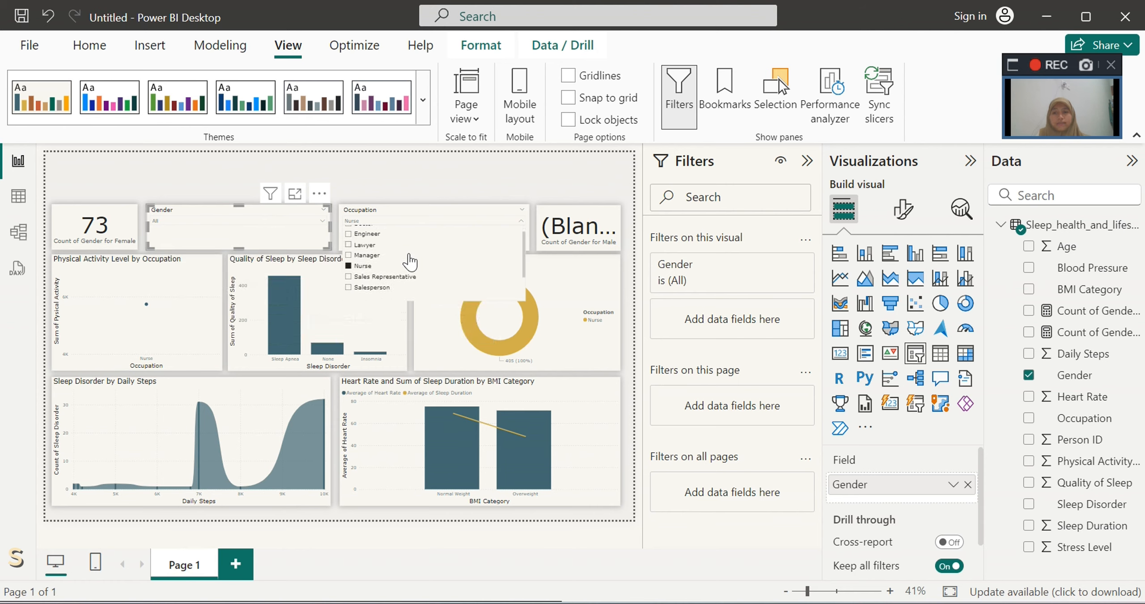
pyautogui.scroll(-2, 410, 262)
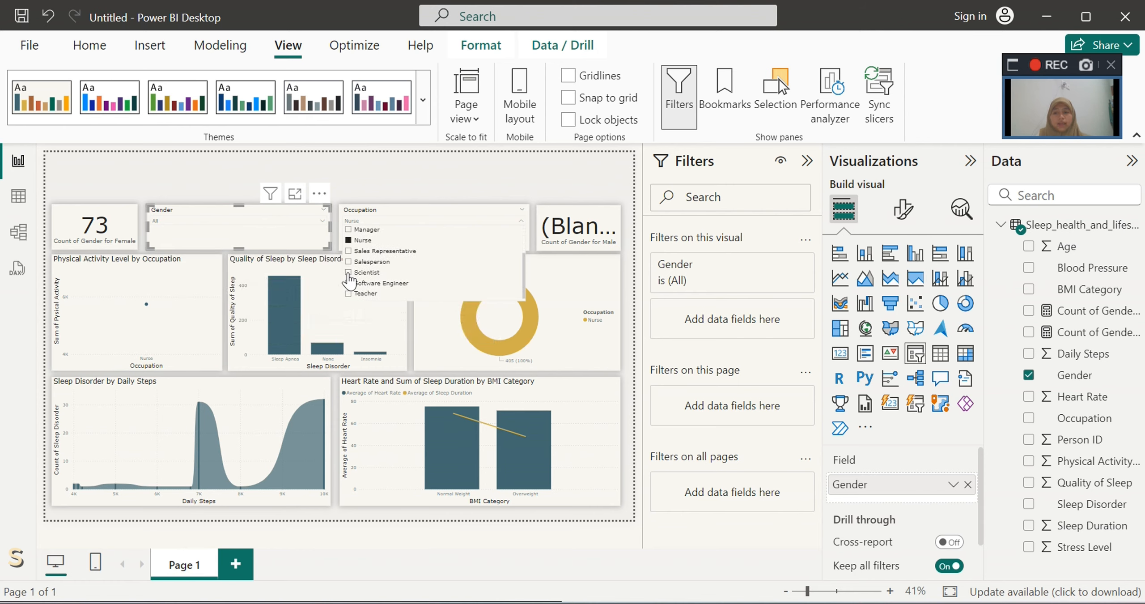
pyautogui.click(348, 272)
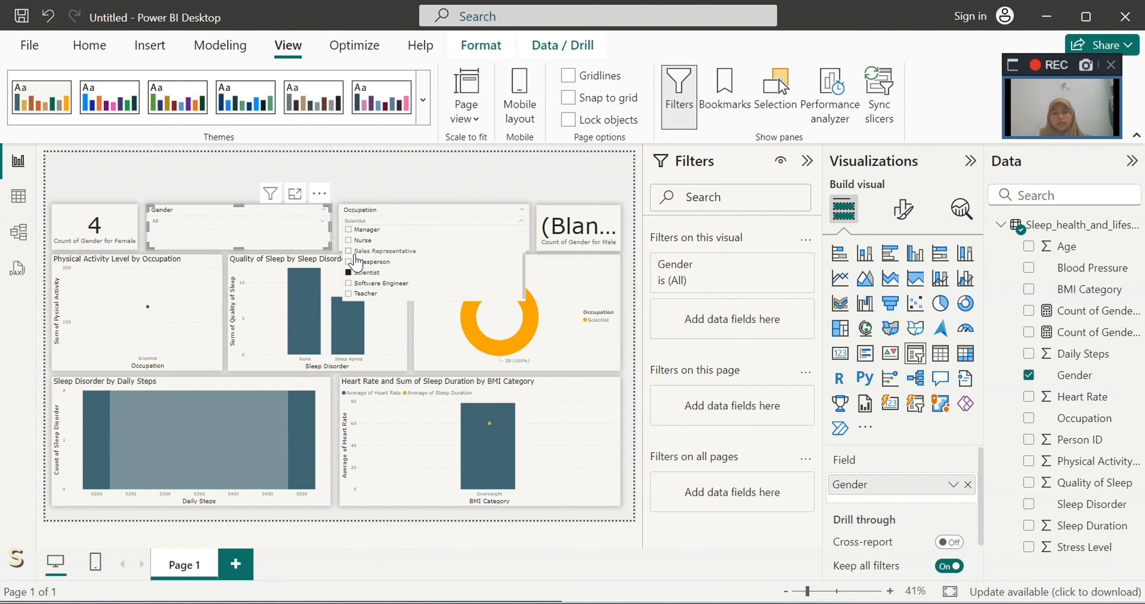
pyautogui.click(349, 272)
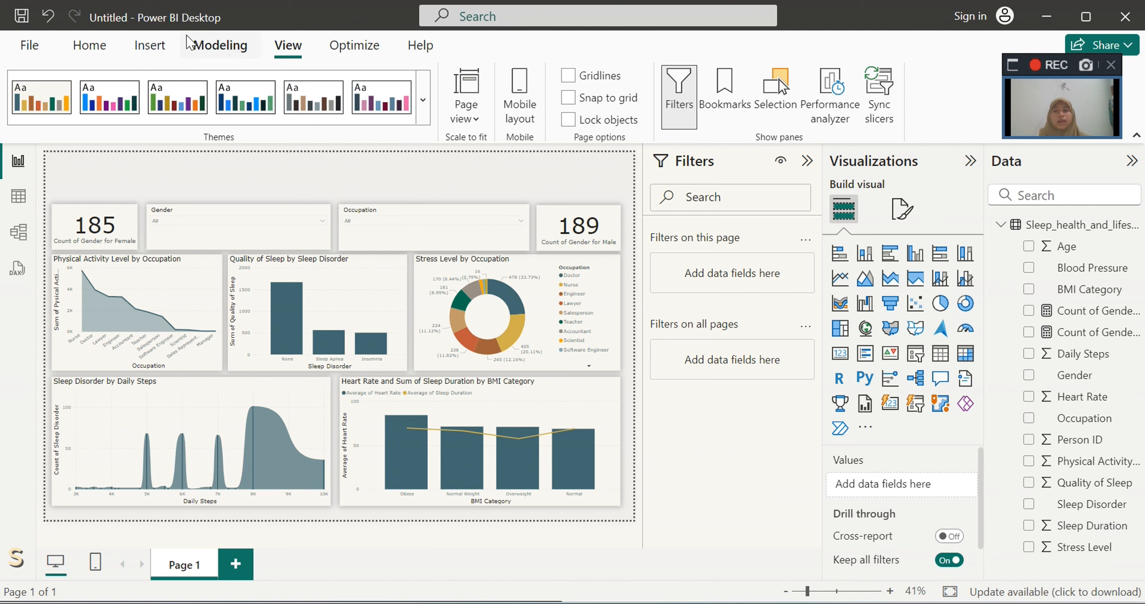
# Step: Insert a text box above the slicer row with the title "Pola Kesehatan Tidur dan Gaya Hidup pada Berbagai Profesi"
pyautogui.click(156, 55)
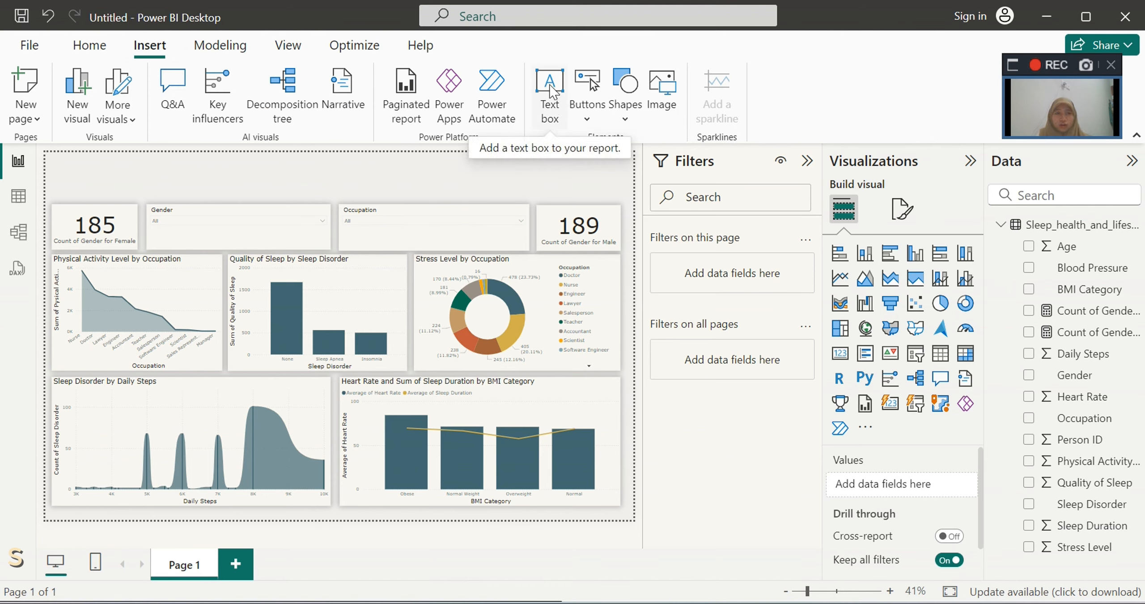
pyautogui.click(551, 88)
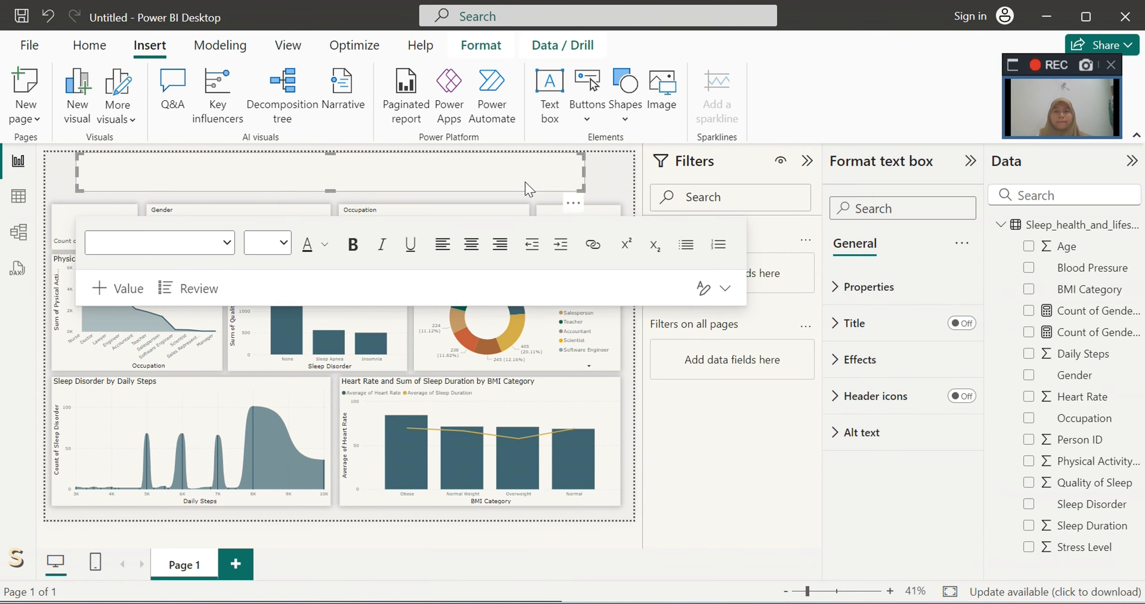
pyautogui.click(345, 172)
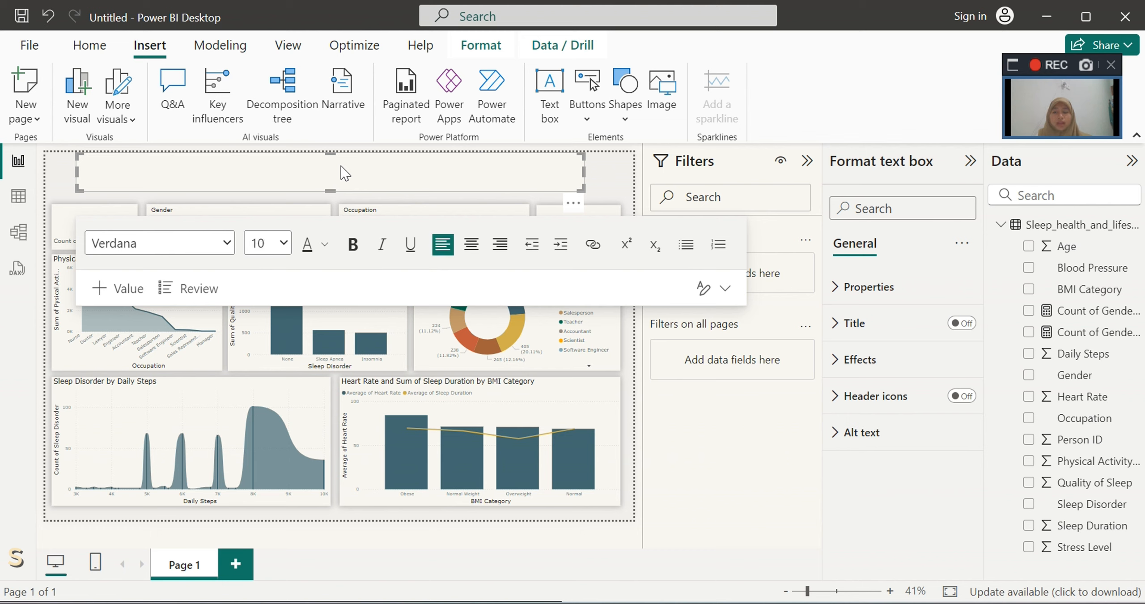
pyautogui.write('Pola Kesehatan Tidur dan Gaya Hidup pada Berbagai Profesi')
# Step: Try font size 36 on the whole title text and set it to 32
pyautogui.hotkey('ctrl', 'a')
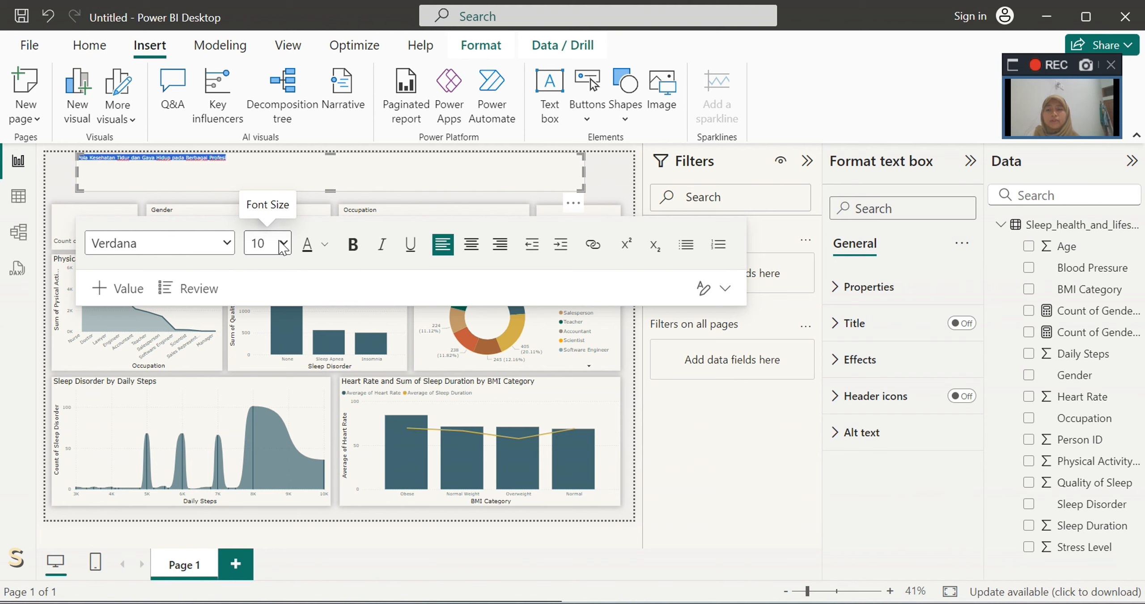
pyautogui.click(282, 244)
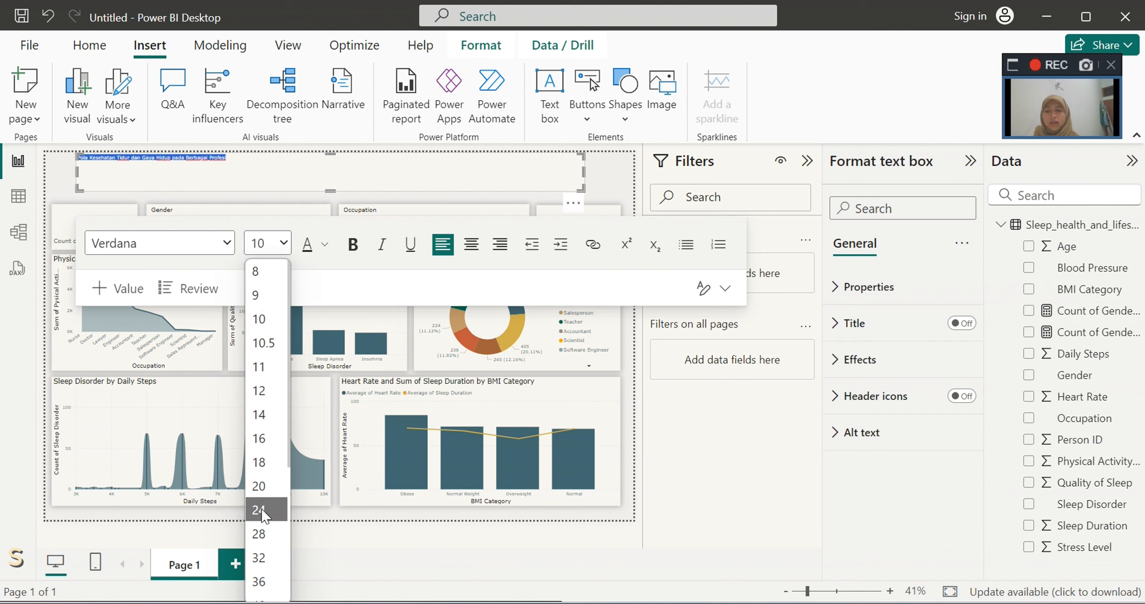
pyautogui.click(259, 577)
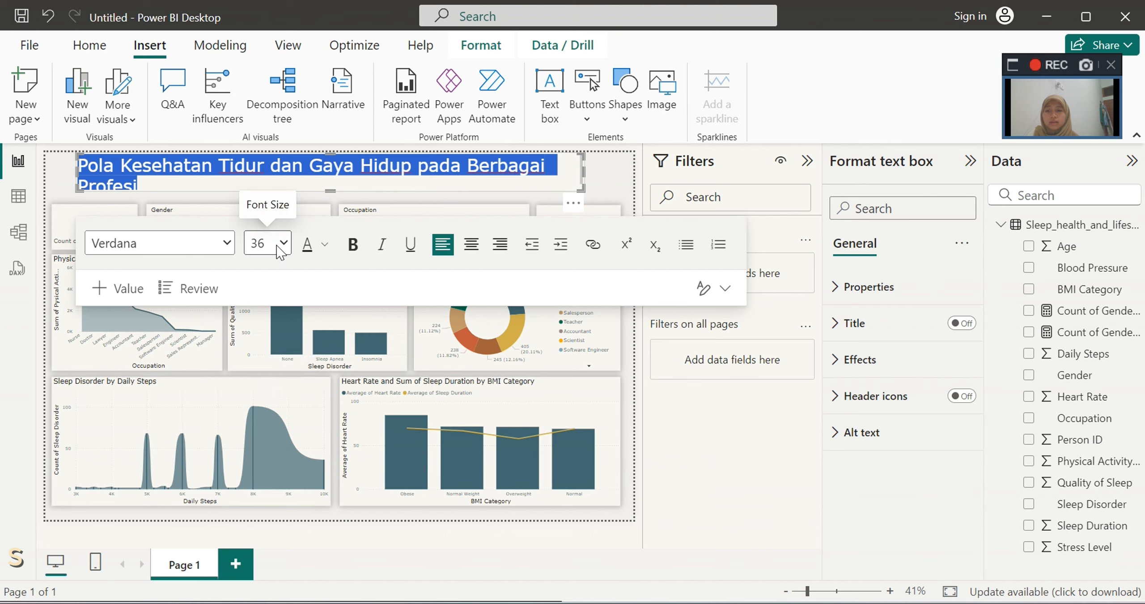
pyautogui.click(280, 251)
pyautogui.click(266, 560)
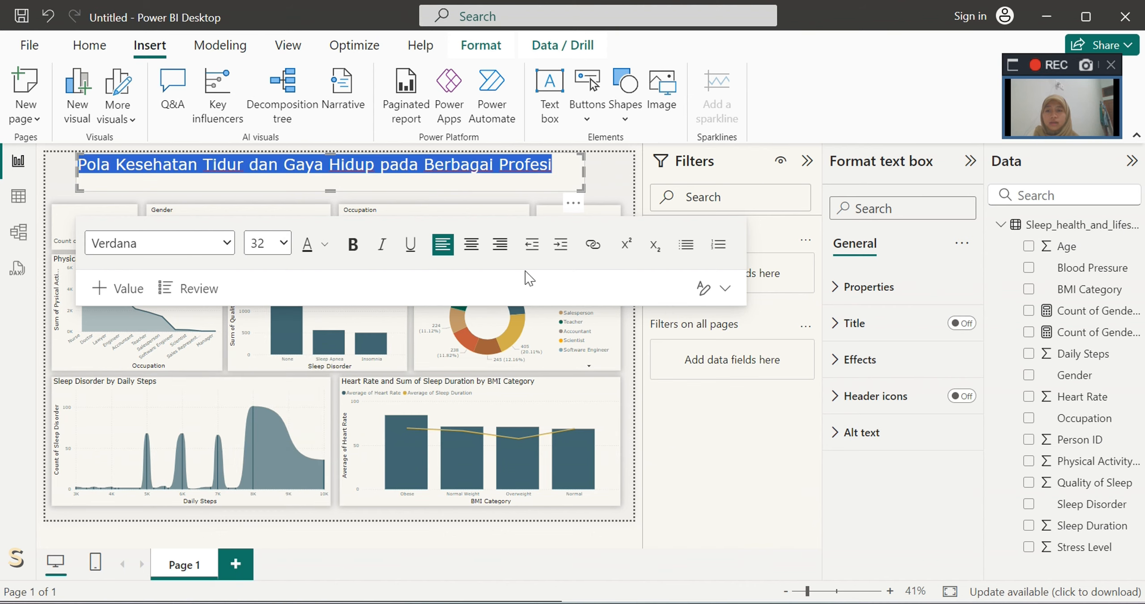
# Step: Center the page title, make it bold and widen its text box so the title fits on one line
pyautogui.click(470, 248)
pyautogui.click(495, 189)
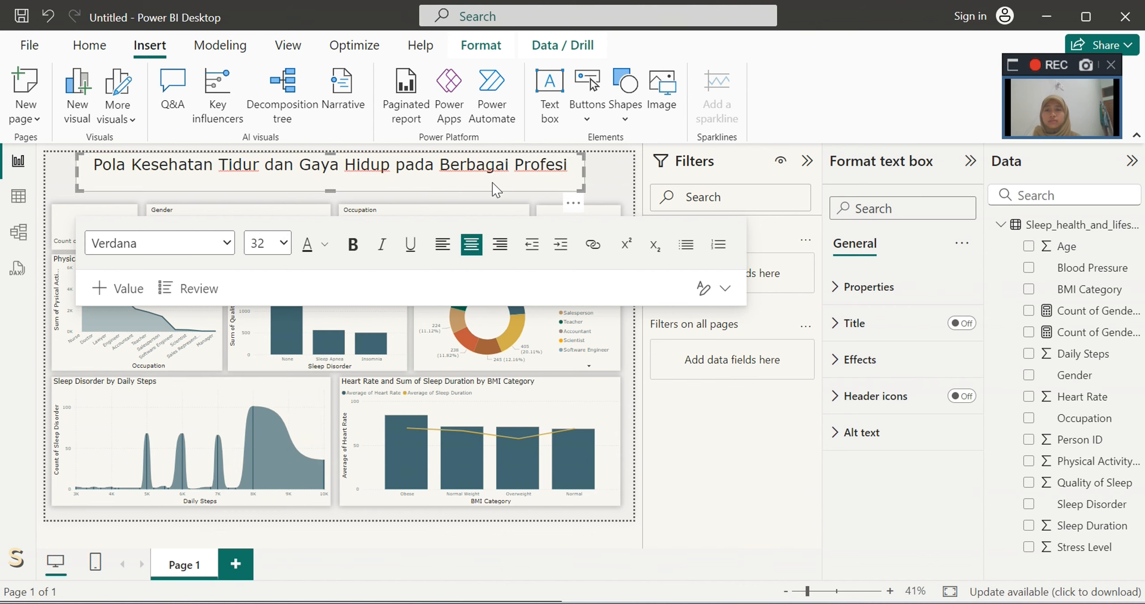
pyautogui.tripleClick(97, 167)
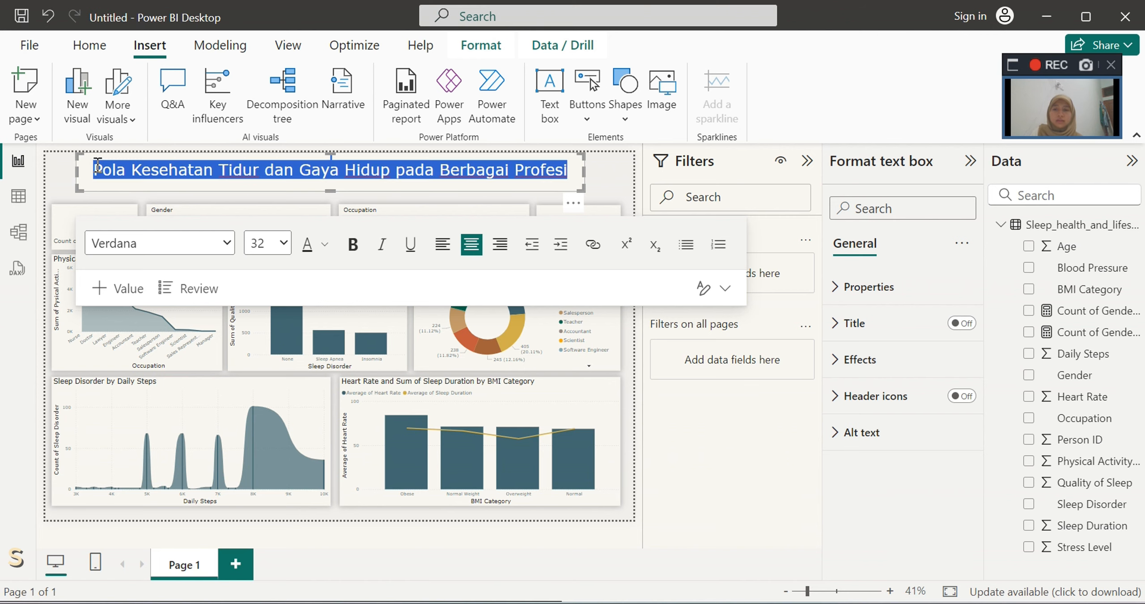
pyautogui.click(353, 245)
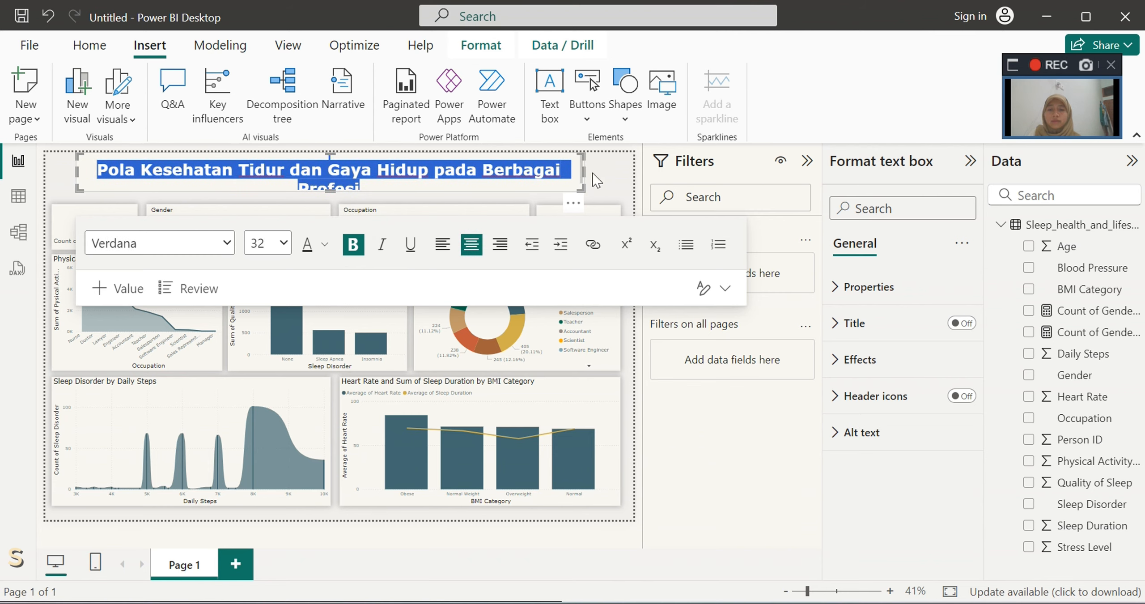
pyautogui.moveTo(584, 171); pyautogui.dragTo(617, 172)
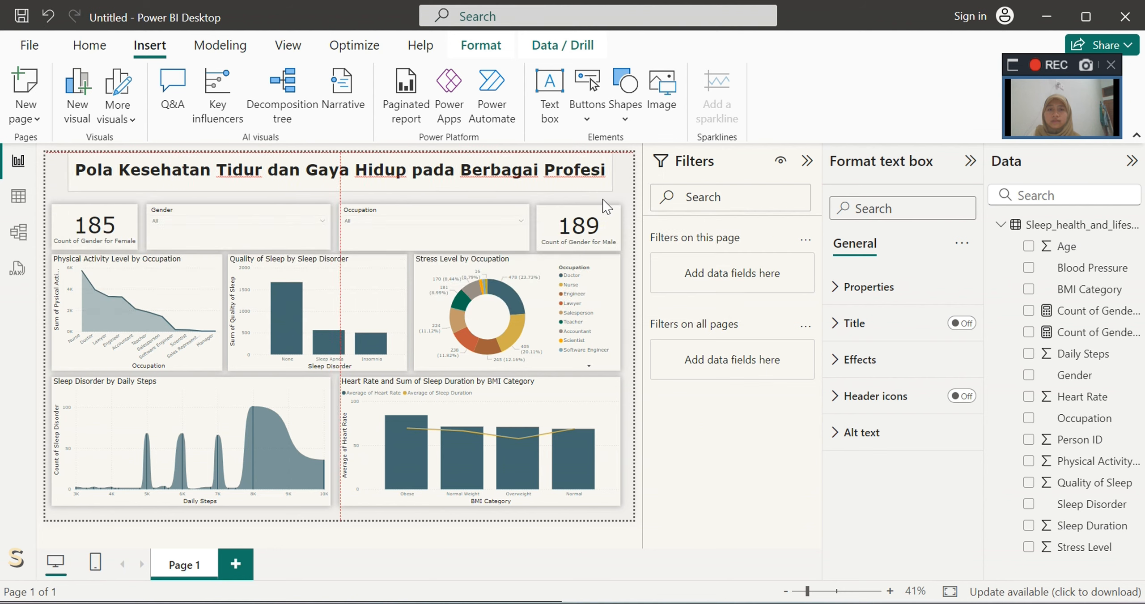
# Step: Try light beige and green as the title text box background, and set it to dark teal-blue with 50% transparency
pyautogui.click(604, 185)
pyautogui.click(873, 449)
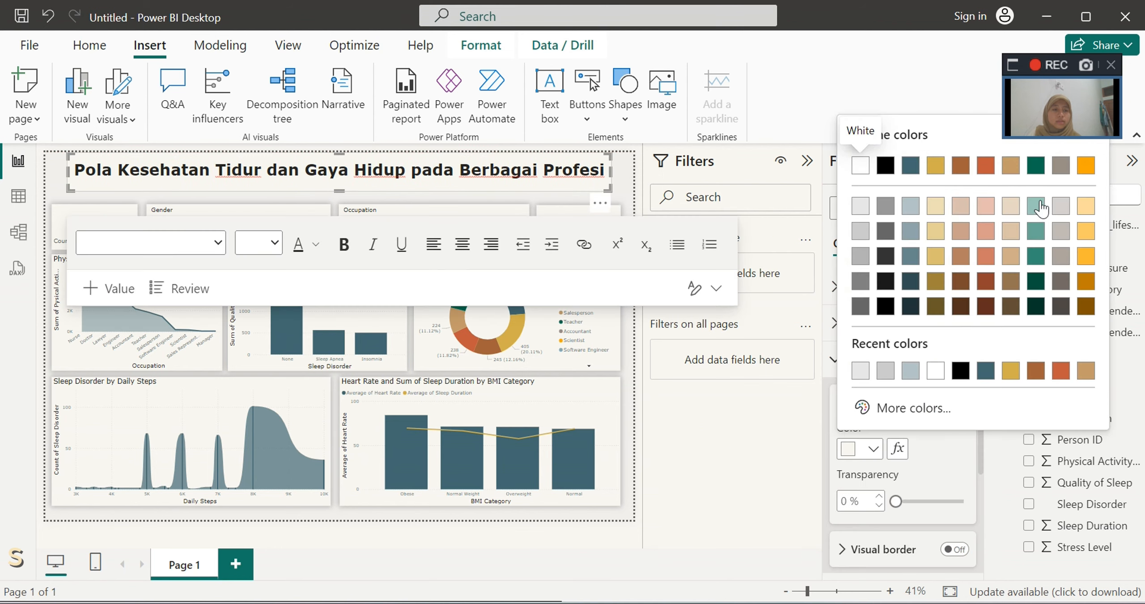
pyautogui.click(1011, 207)
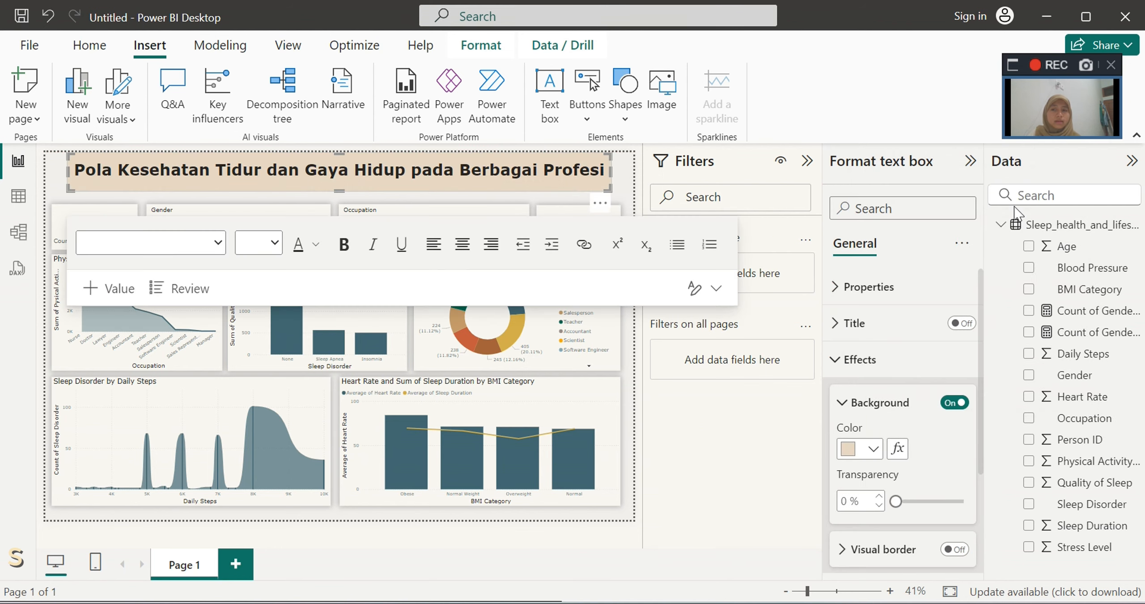
pyautogui.click(873, 449)
pyautogui.click(1037, 231)
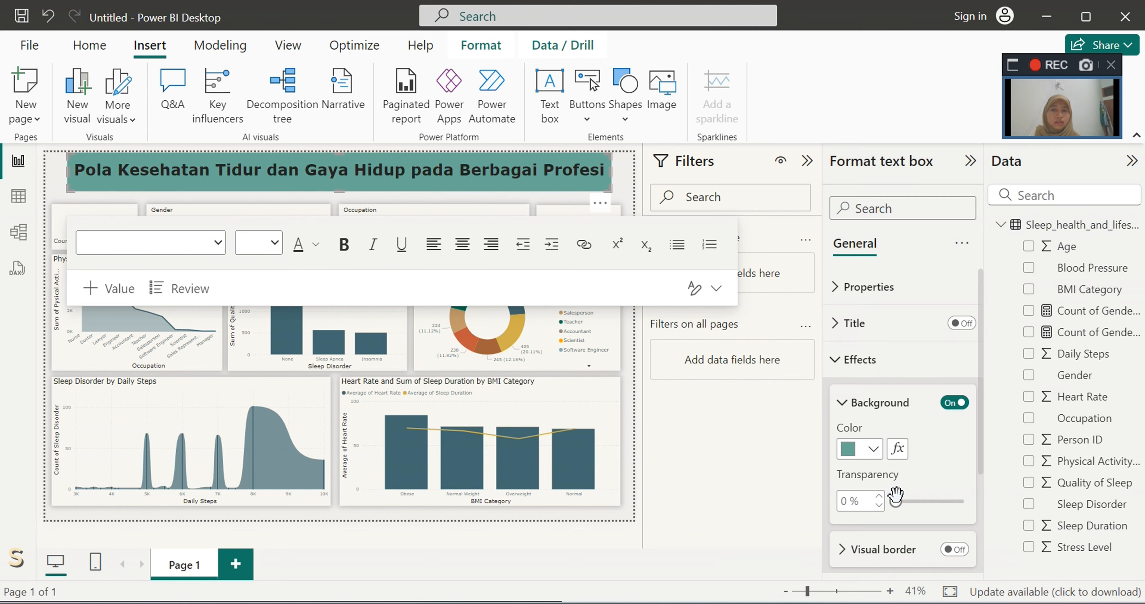
pyautogui.moveTo(896, 502); pyautogui.dragTo(929, 505)
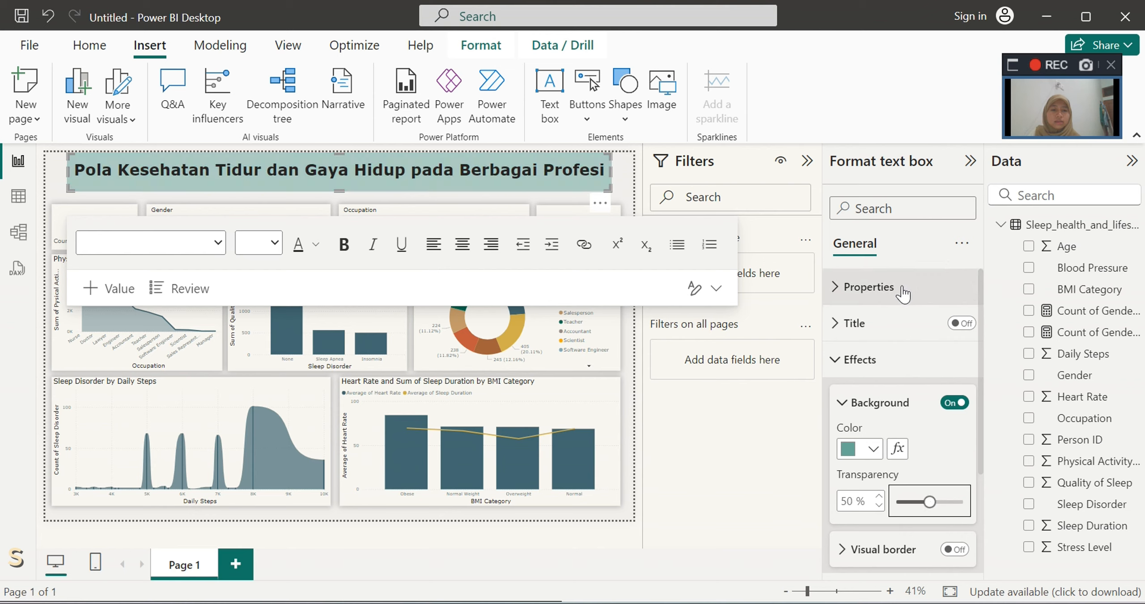
pyautogui.click(872, 449)
pyautogui.click(1034, 371)
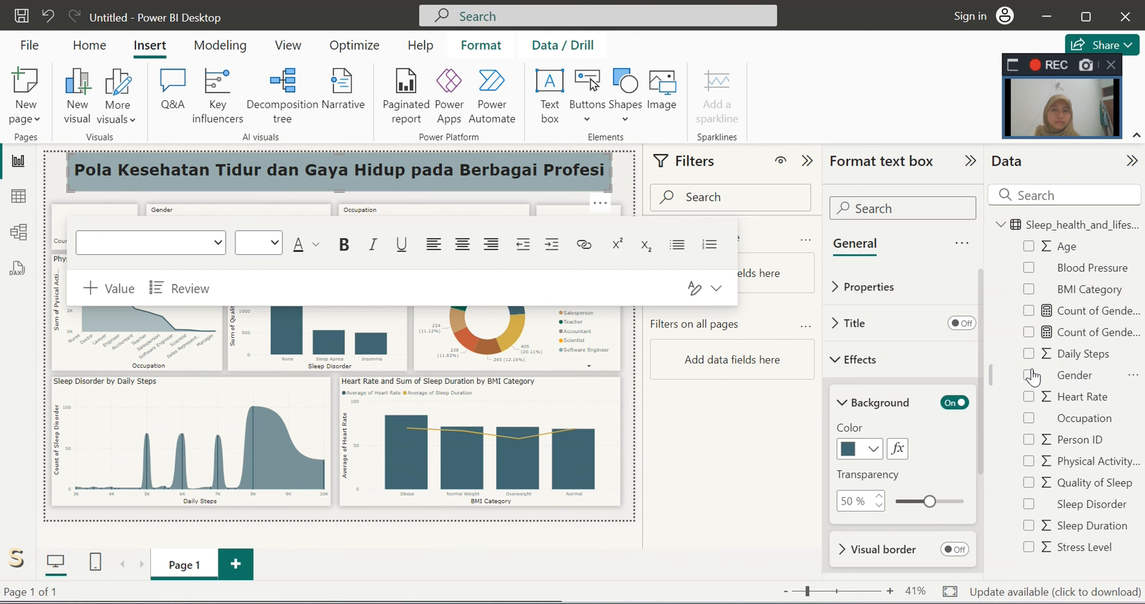
pyautogui.click(807, 447)
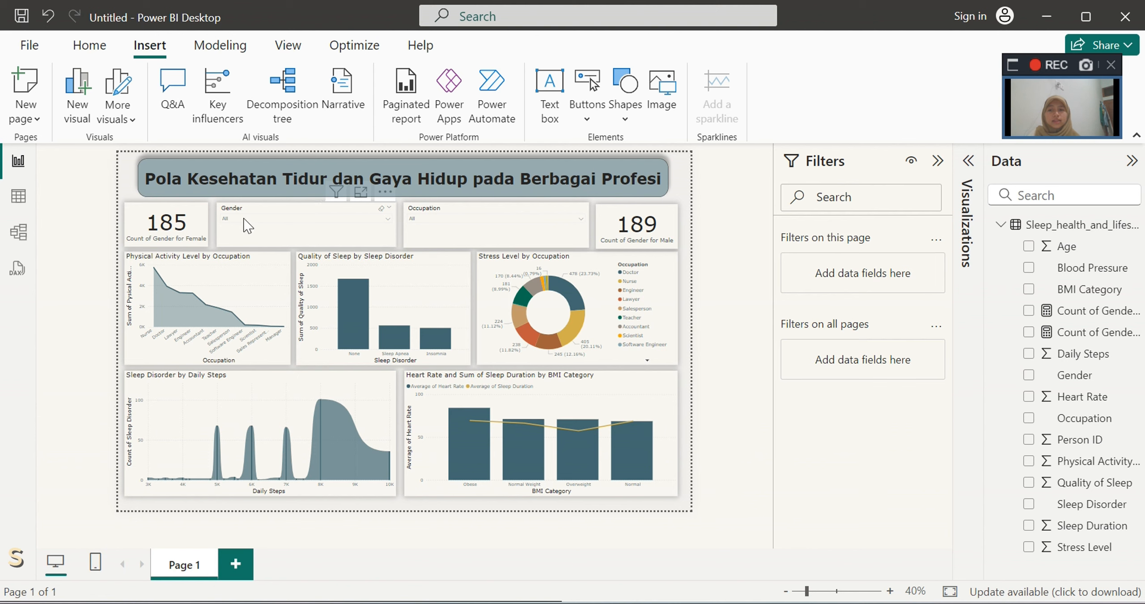
pyautogui.click(395, 223)
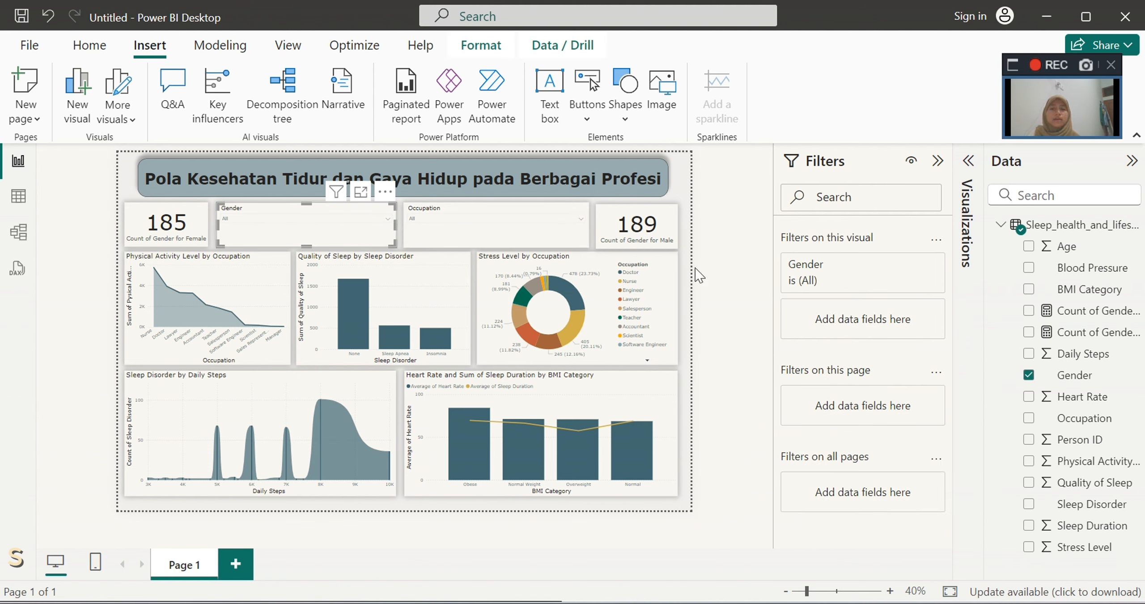
pyautogui.click(731, 285)
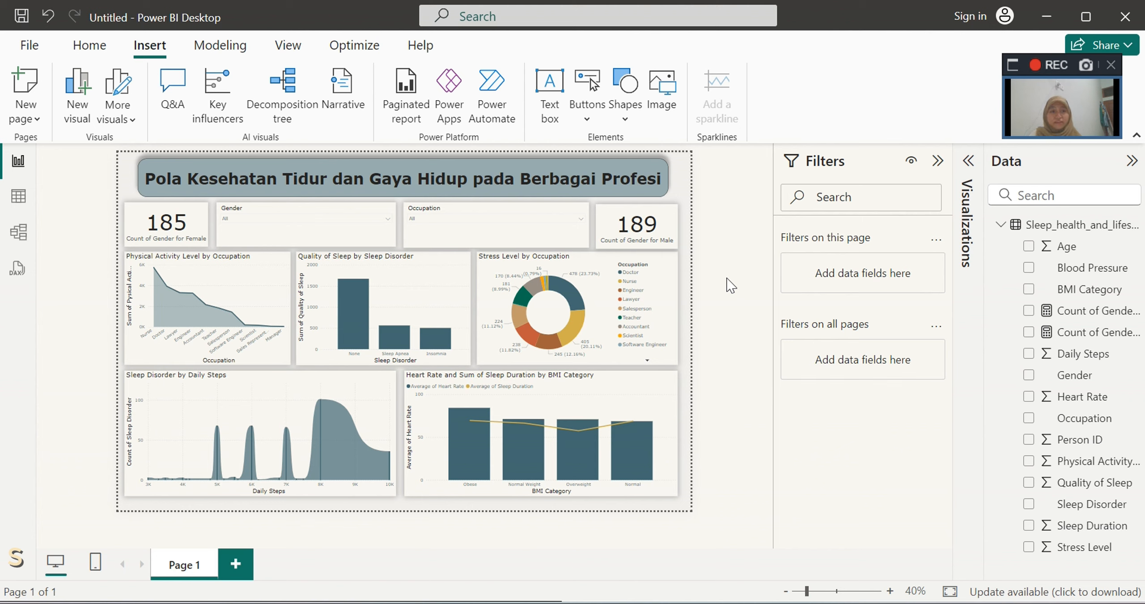
pyautogui.click(393, 224)
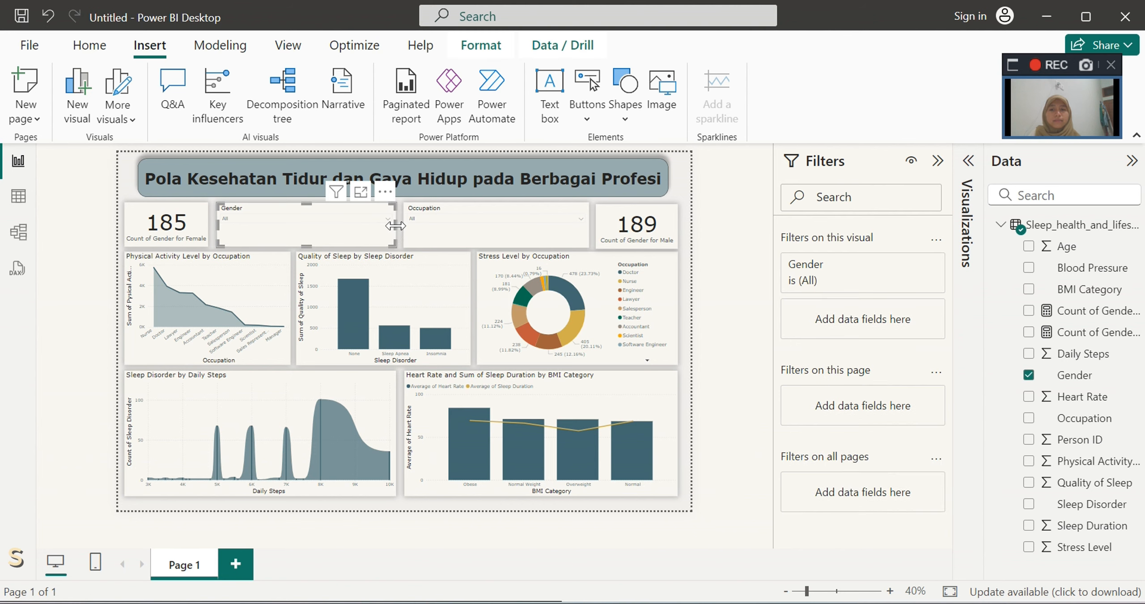
# Step: Duplicate Page 1 and narrow the Gender and Occupation slicers on the copy to free space in their row
pyautogui.rightClick(200, 564)
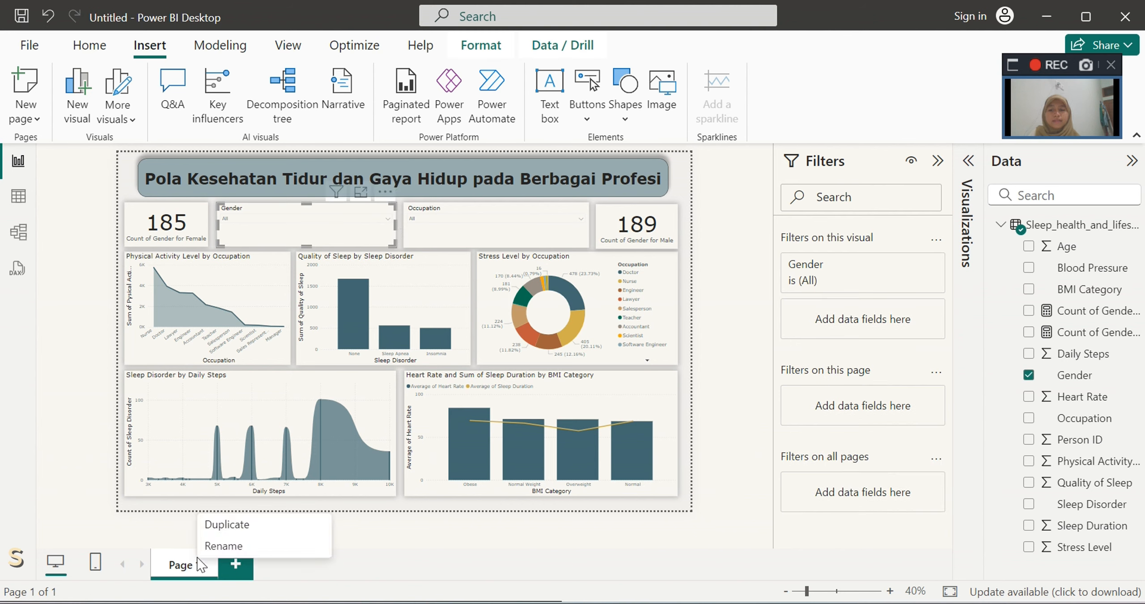
pyautogui.click(226, 525)
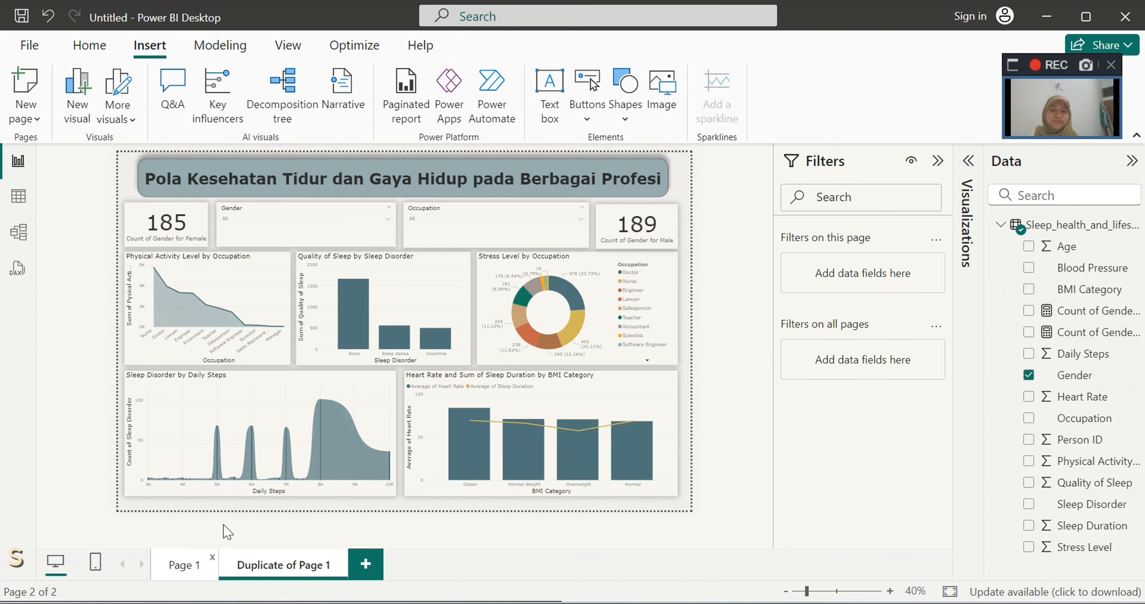
pyautogui.click(386, 239)
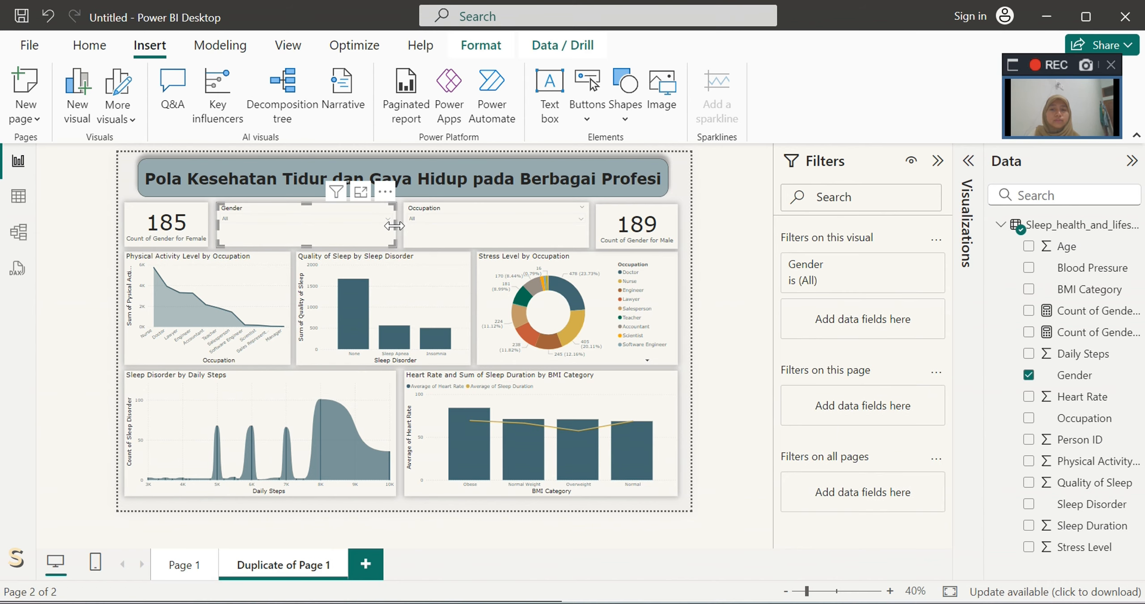
pyautogui.moveTo(393, 226); pyautogui.dragTo(289, 226)
pyautogui.click(559, 233)
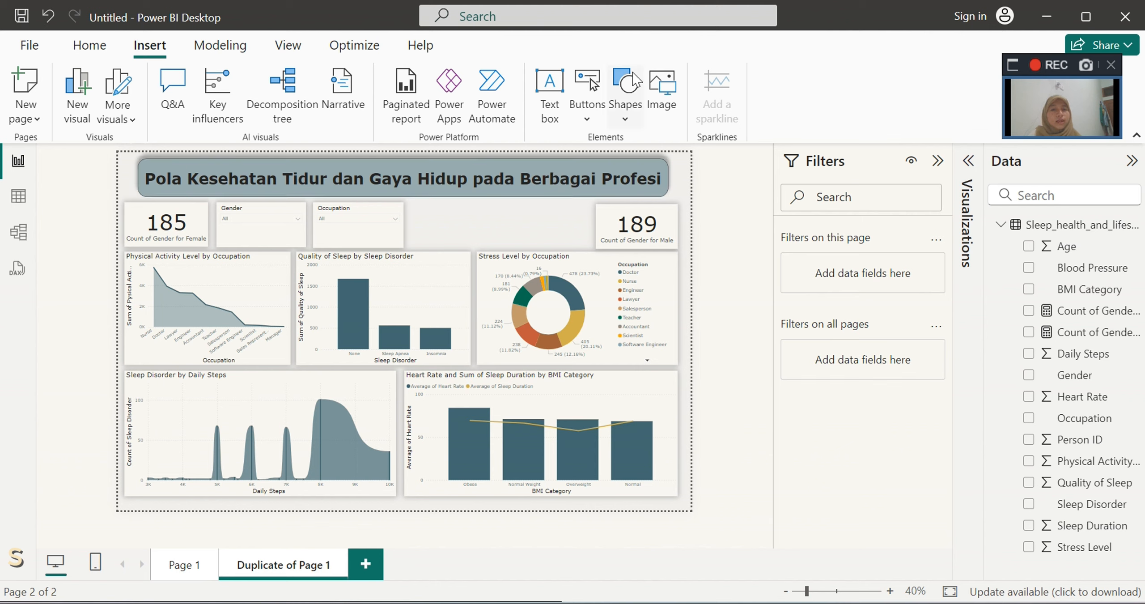
# Step: Insert a rectangle shape and fit it into the free space after the Occupation slicer
pyautogui.click(634, 85)
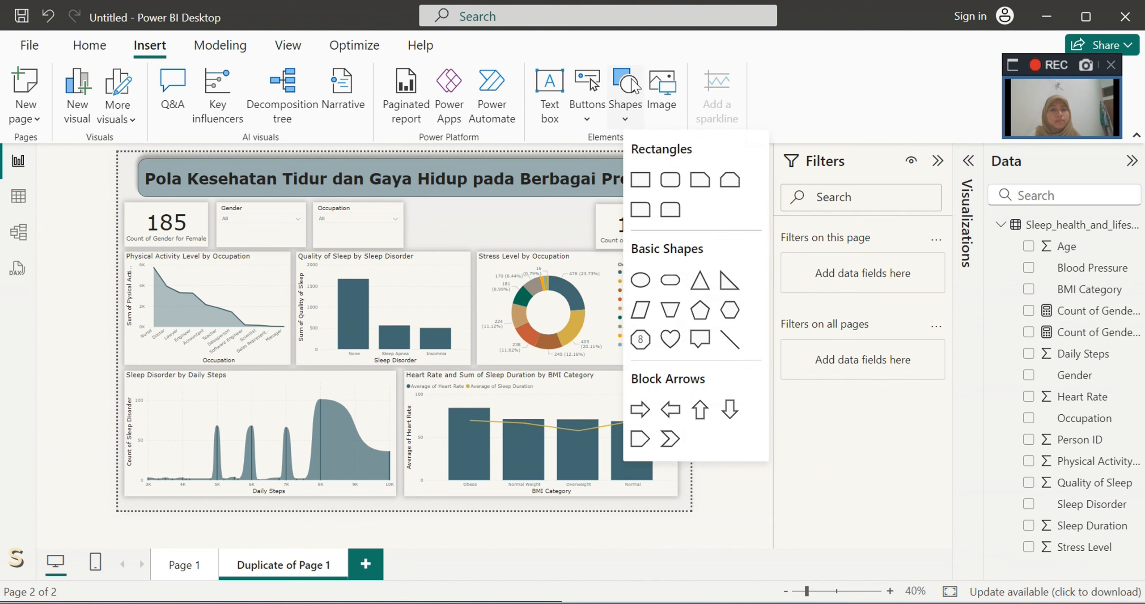
pyautogui.click(641, 178)
pyautogui.moveTo(577, 228); pyautogui.dragTo(642, 237)
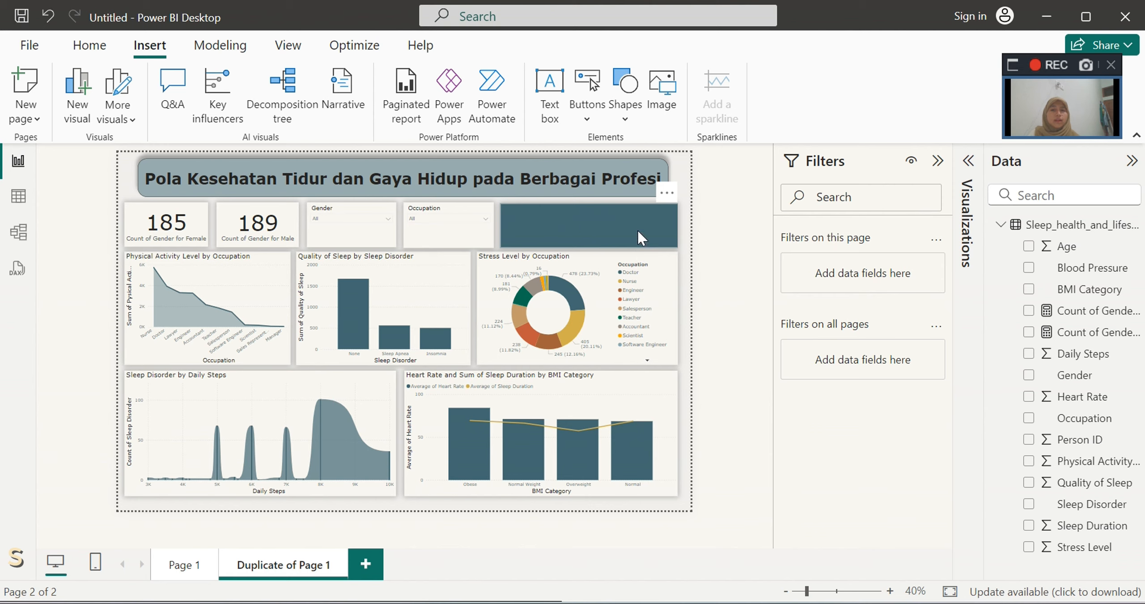
# Step: Insert a text box, fit it inside the new rectangle and enter the text "Profesi"
pyautogui.click(549, 95)
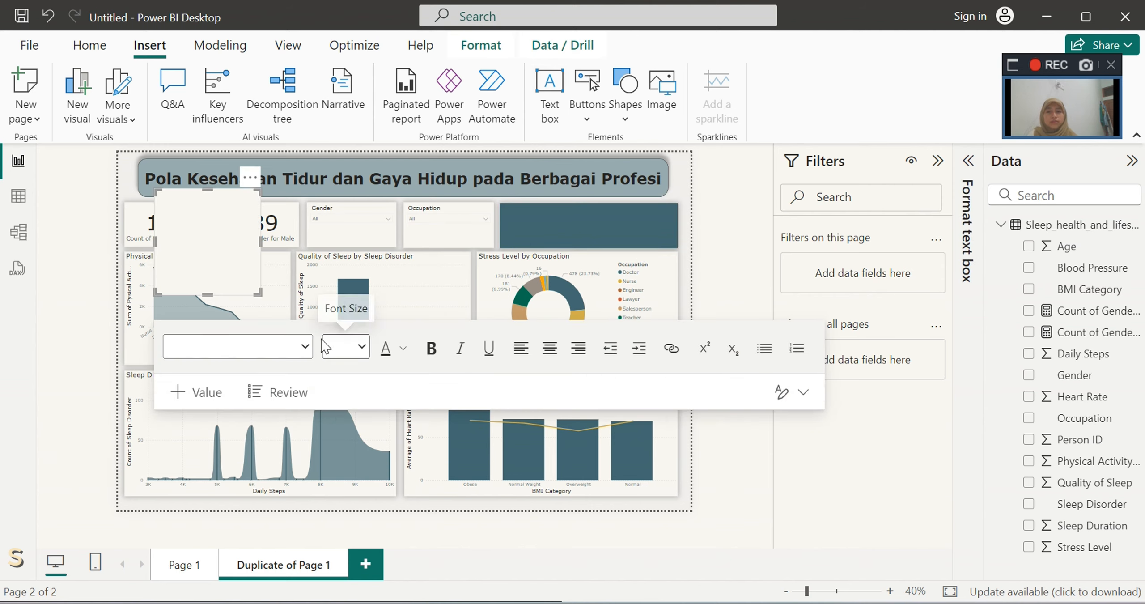
pyautogui.moveTo(261, 242); pyautogui.dragTo(501, 221)
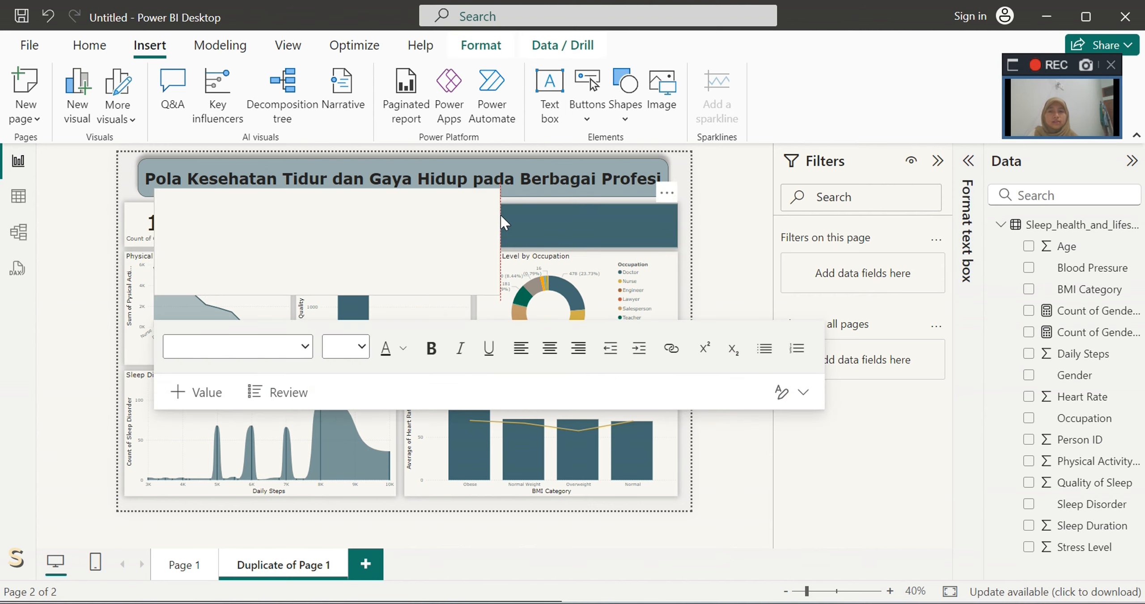
pyautogui.moveTo(500, 296); pyautogui.dragTo(605, 231)
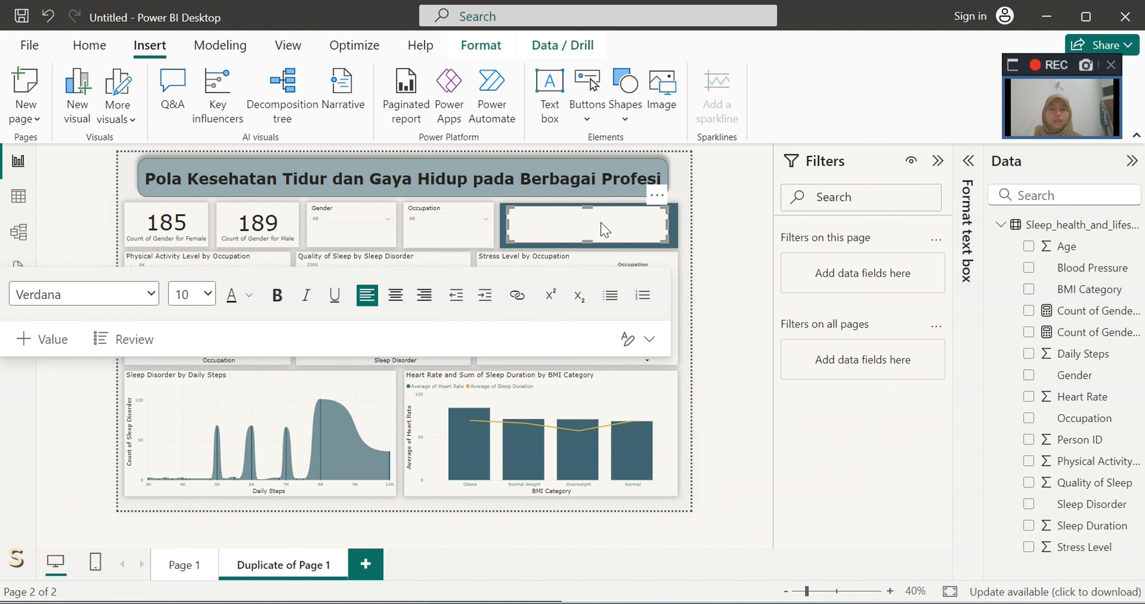
pyautogui.write('Profesi')
# Step: Set the "Profesi" label to font size 20, centered and bold
pyautogui.hotkey('ctrl', 'a')
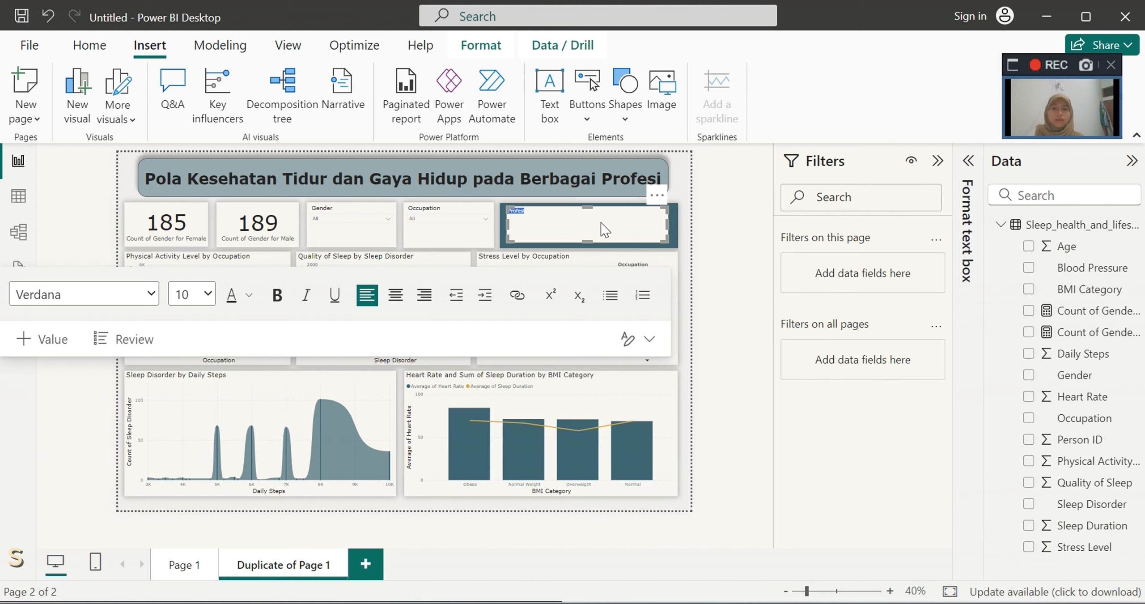
pyautogui.click(193, 294)
pyautogui.click(197, 535)
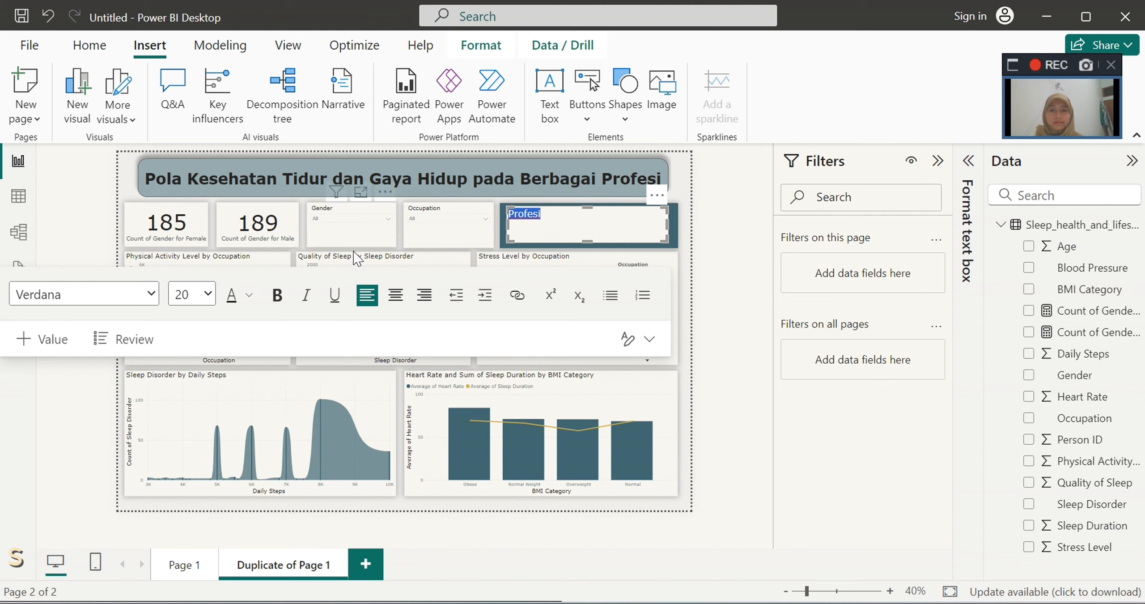
pyautogui.click(394, 295)
pyautogui.click(566, 219)
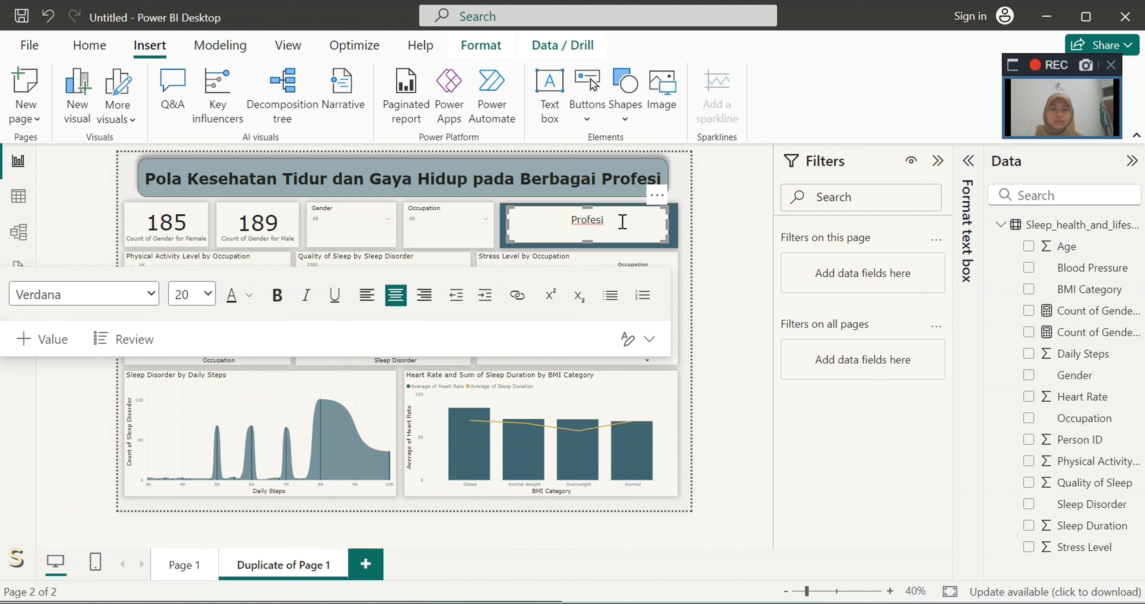
pyautogui.click(680, 237)
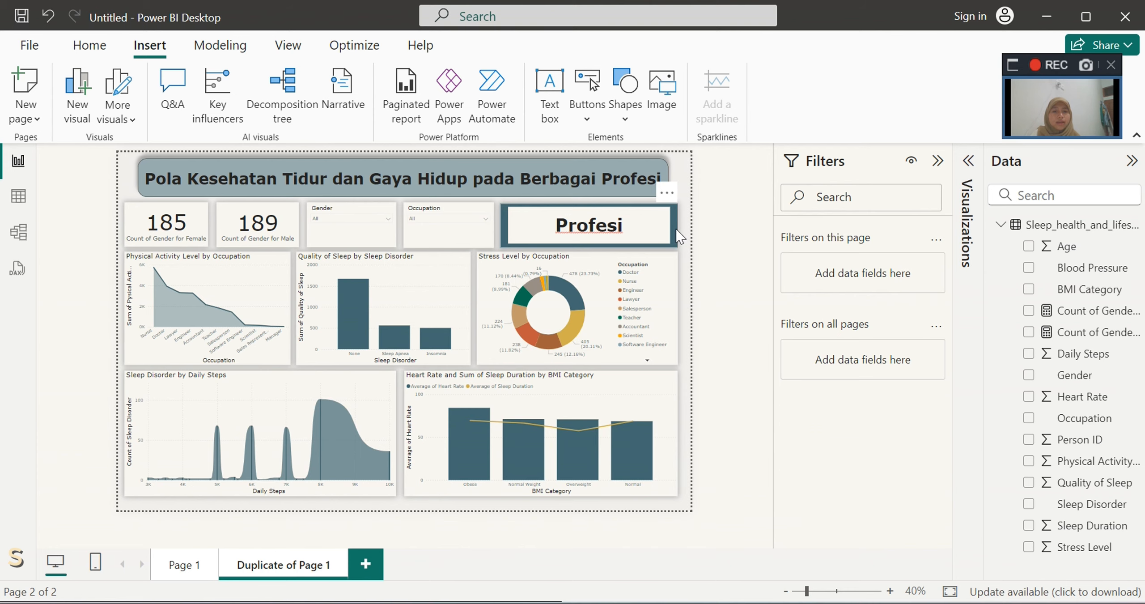
# Step: Turn on the action of the rectangle behind "Profesi" and set its type to Page navigation
pyautogui.click(677, 232)
pyautogui.click(969, 160)
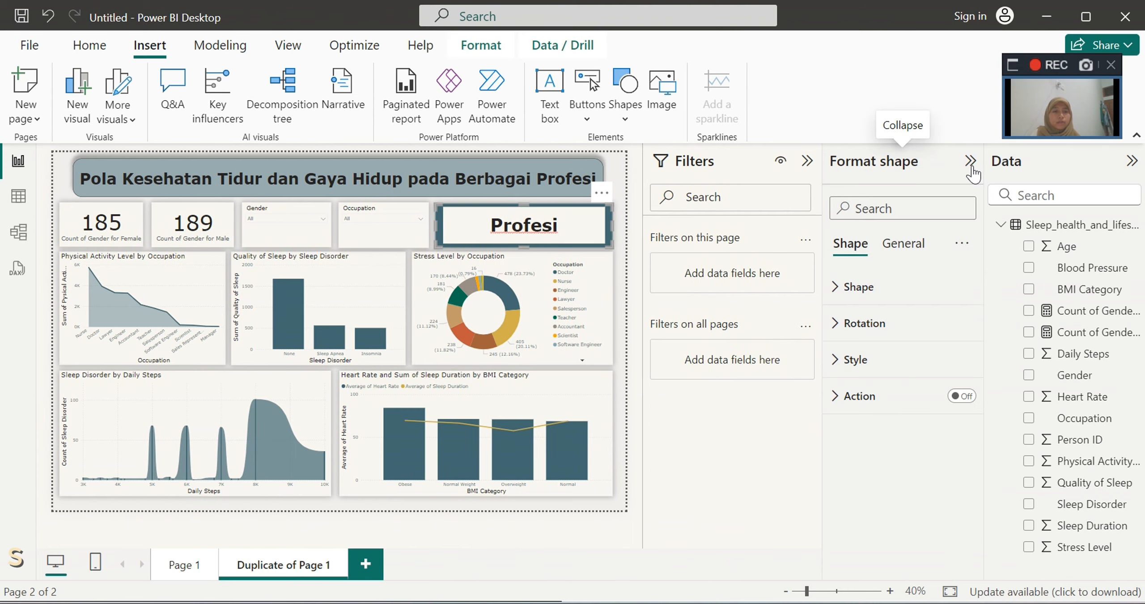
pyautogui.click(892, 398)
pyautogui.click(960, 396)
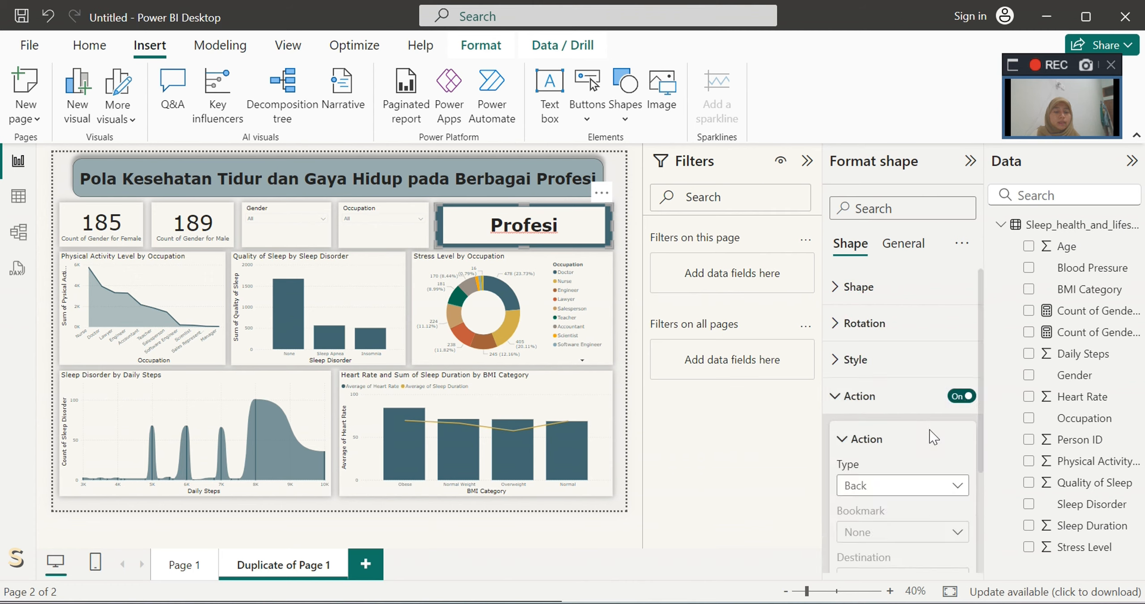
pyautogui.scroll(-3, 933, 437)
pyautogui.click(939, 408)
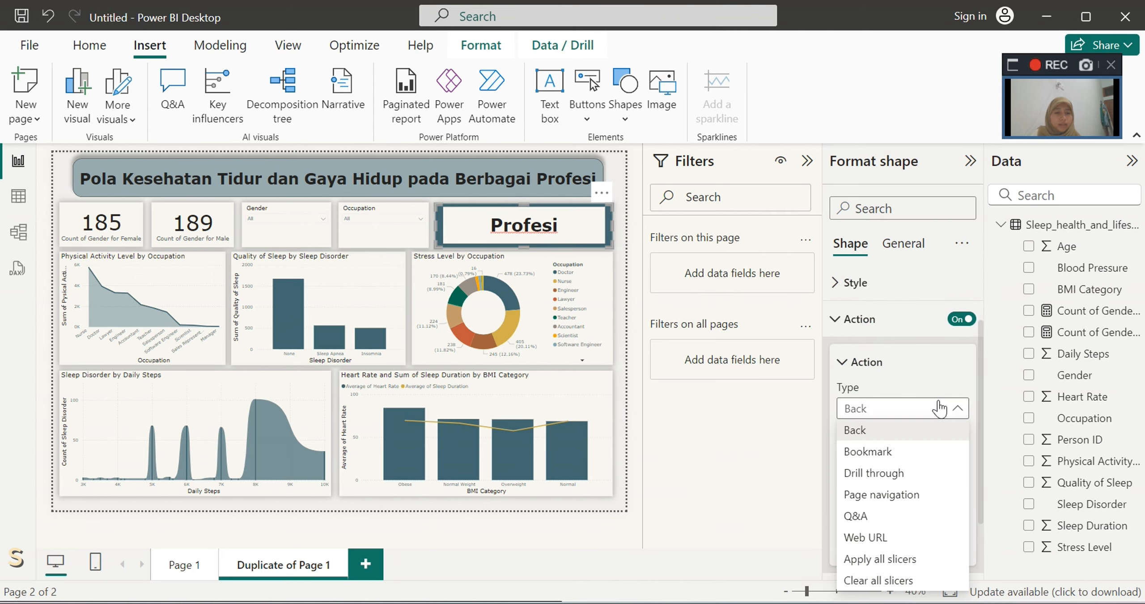
pyautogui.click(910, 501)
# Step: Choose the destination page for the rectangle's page navigation and collapse its formatting options
pyautogui.scroll(-2, 930, 447)
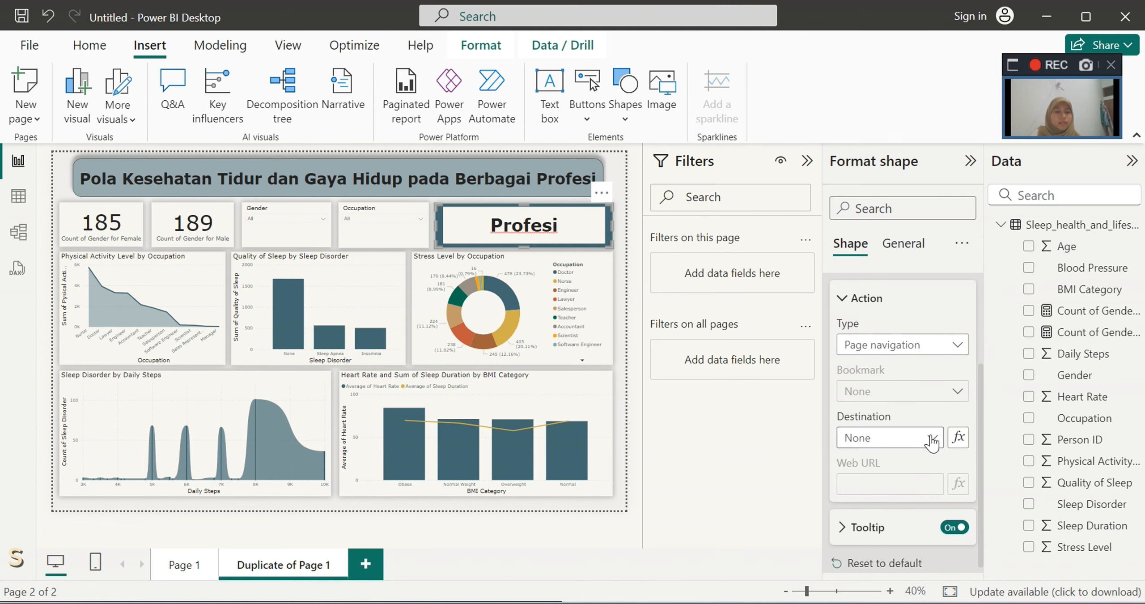
pyautogui.click(932, 441)
pyautogui.click(899, 480)
pyautogui.click(969, 161)
pyautogui.click(730, 256)
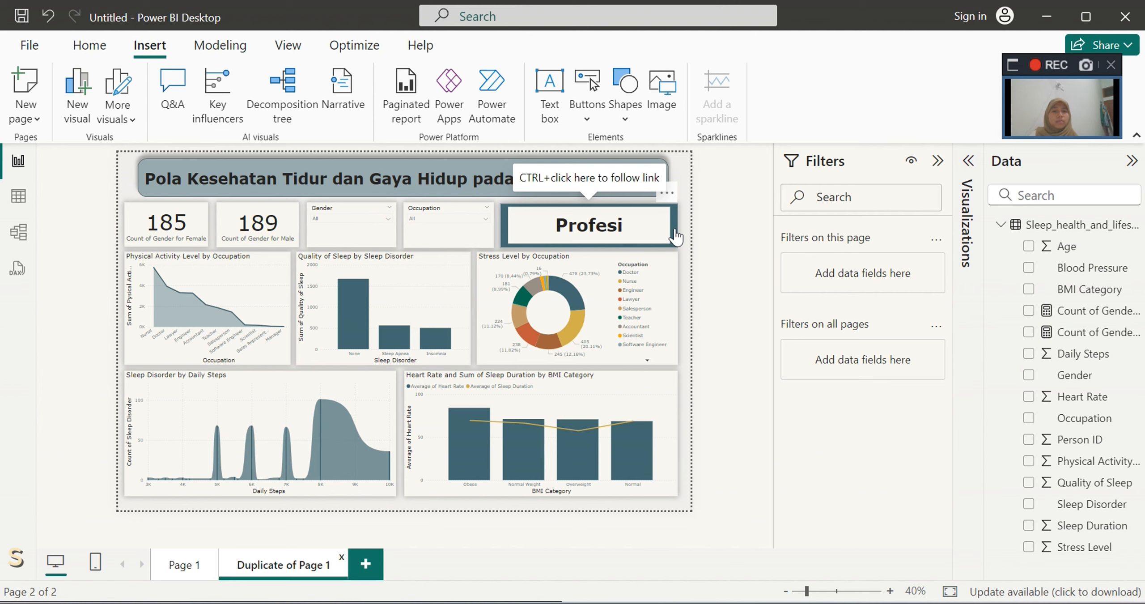
# Step: Try the "Profesi" navigation shape and switch to Page 1
pyautogui.click(640, 231)
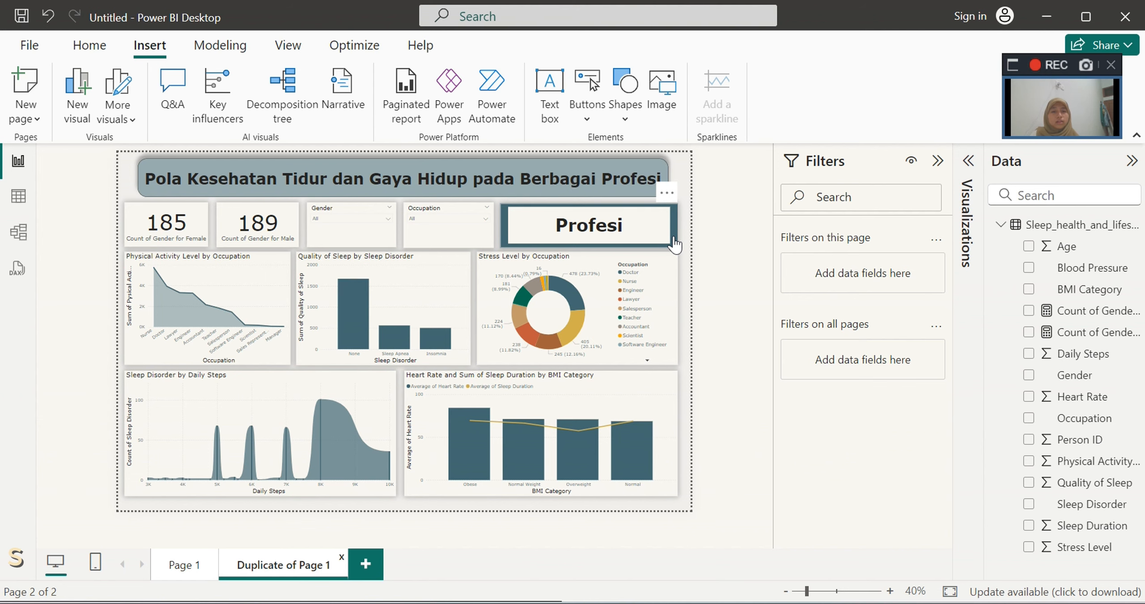
pyautogui.click(184, 565)
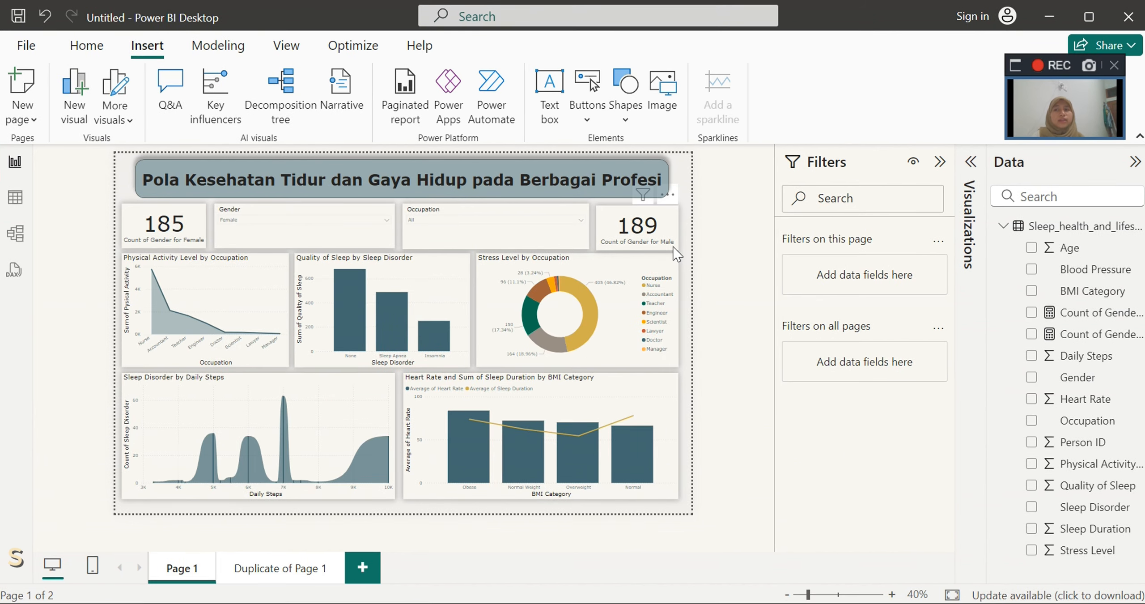
# Step: Save the report as "UAS LAB BIDA" in the Lab BIDA folder
pyautogui.click(24, 49)
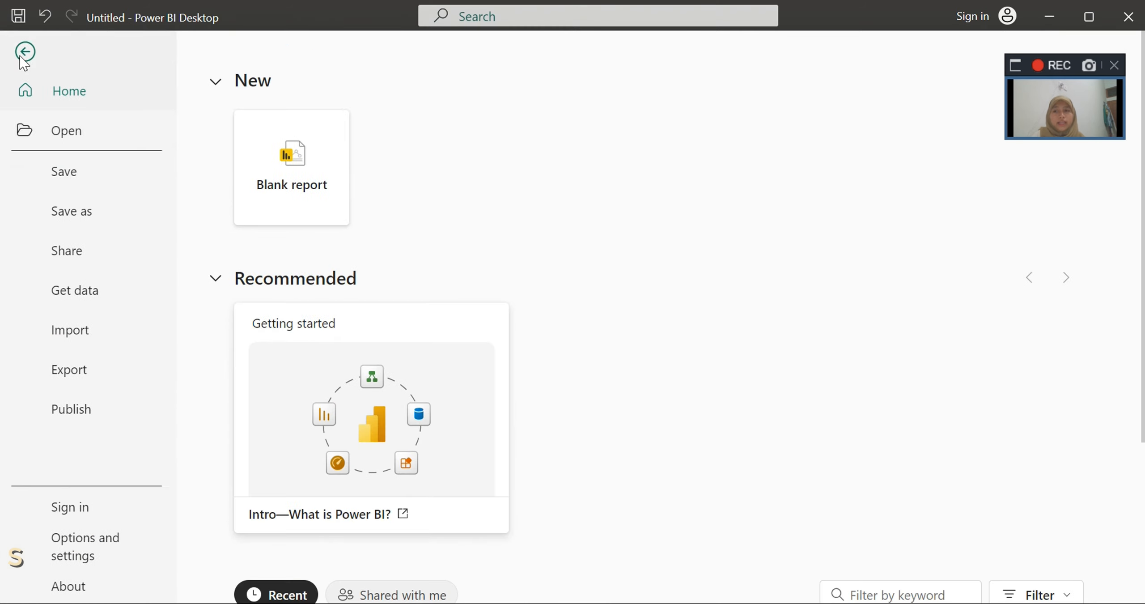
pyautogui.click(111, 179)
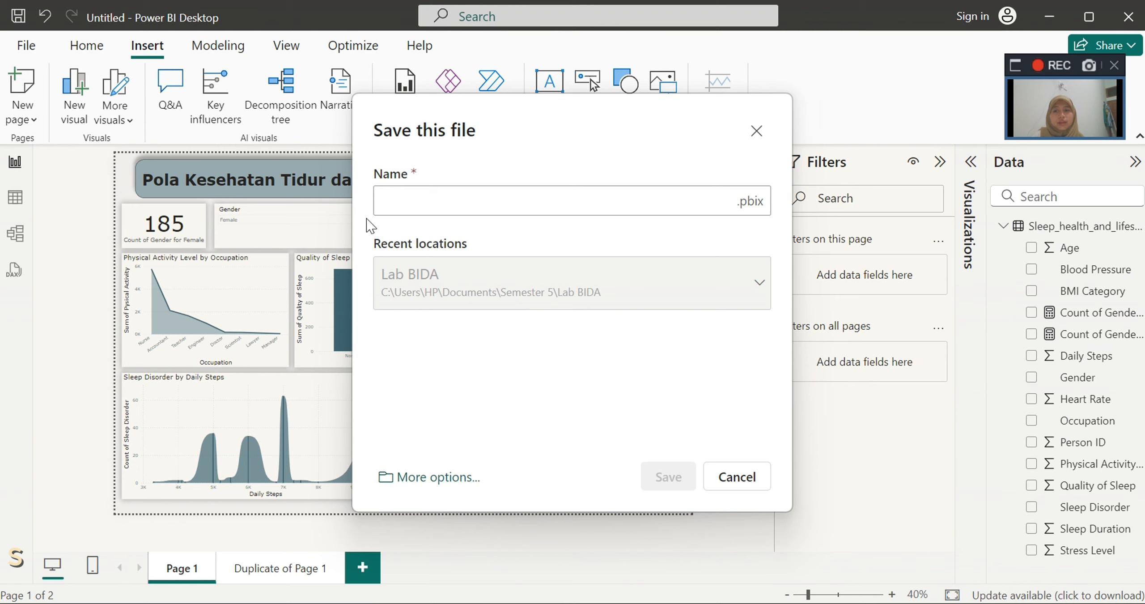
pyautogui.write('UAS')
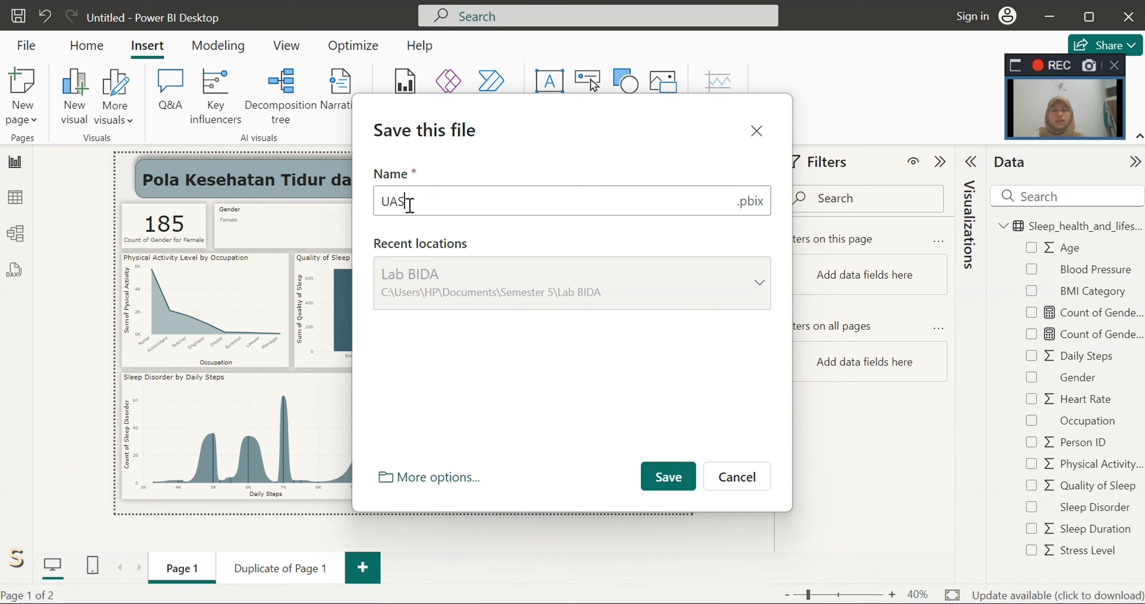
pyautogui.write(' TA')
pyautogui.write('B BIDA')
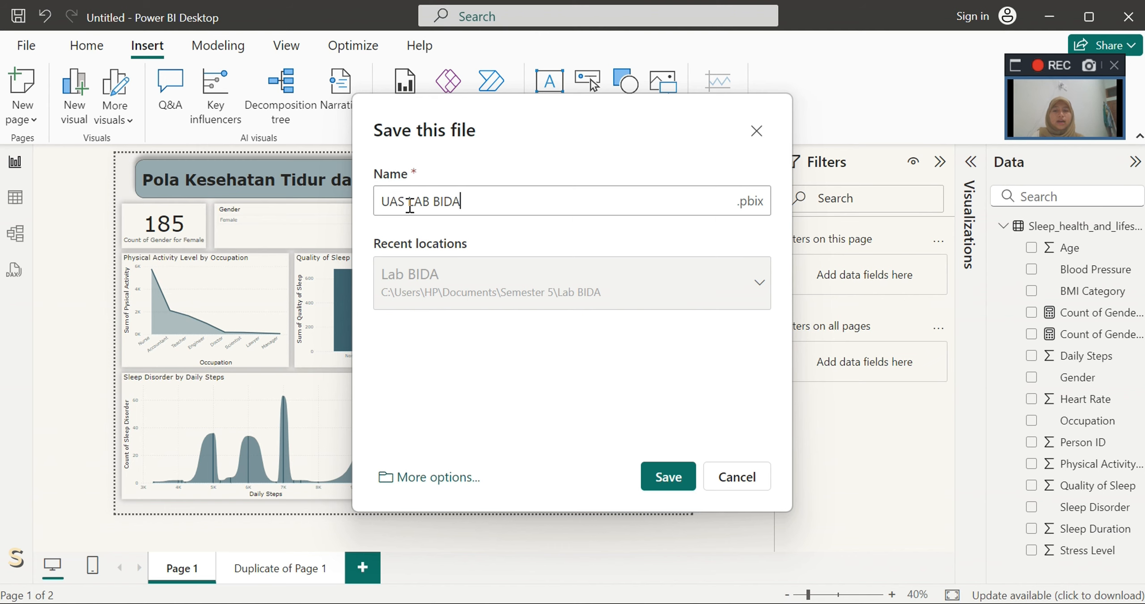
pyautogui.click(665, 476)
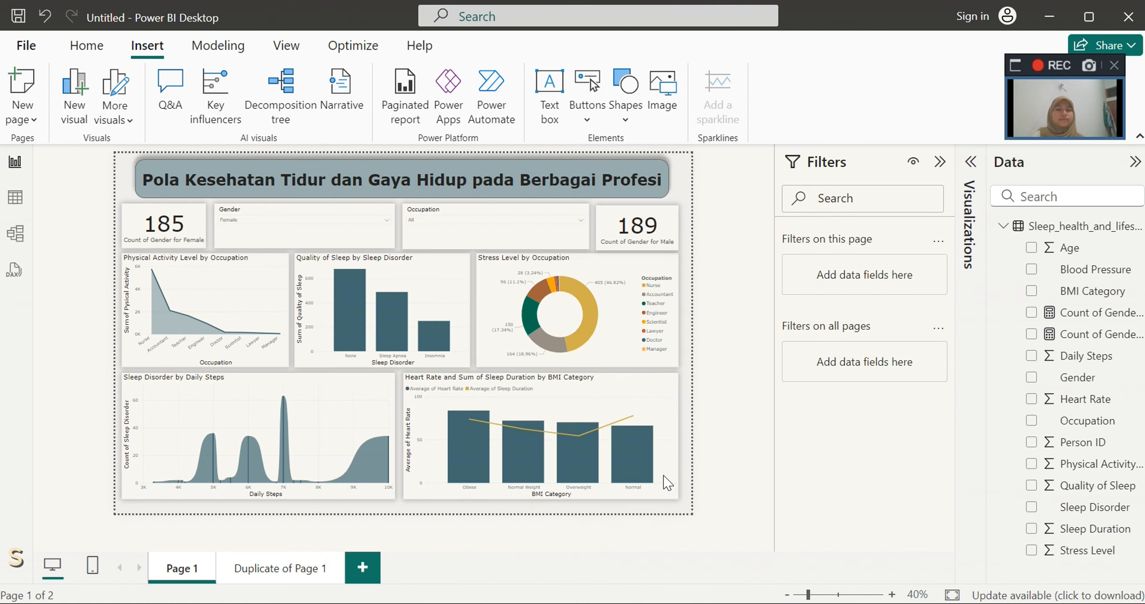